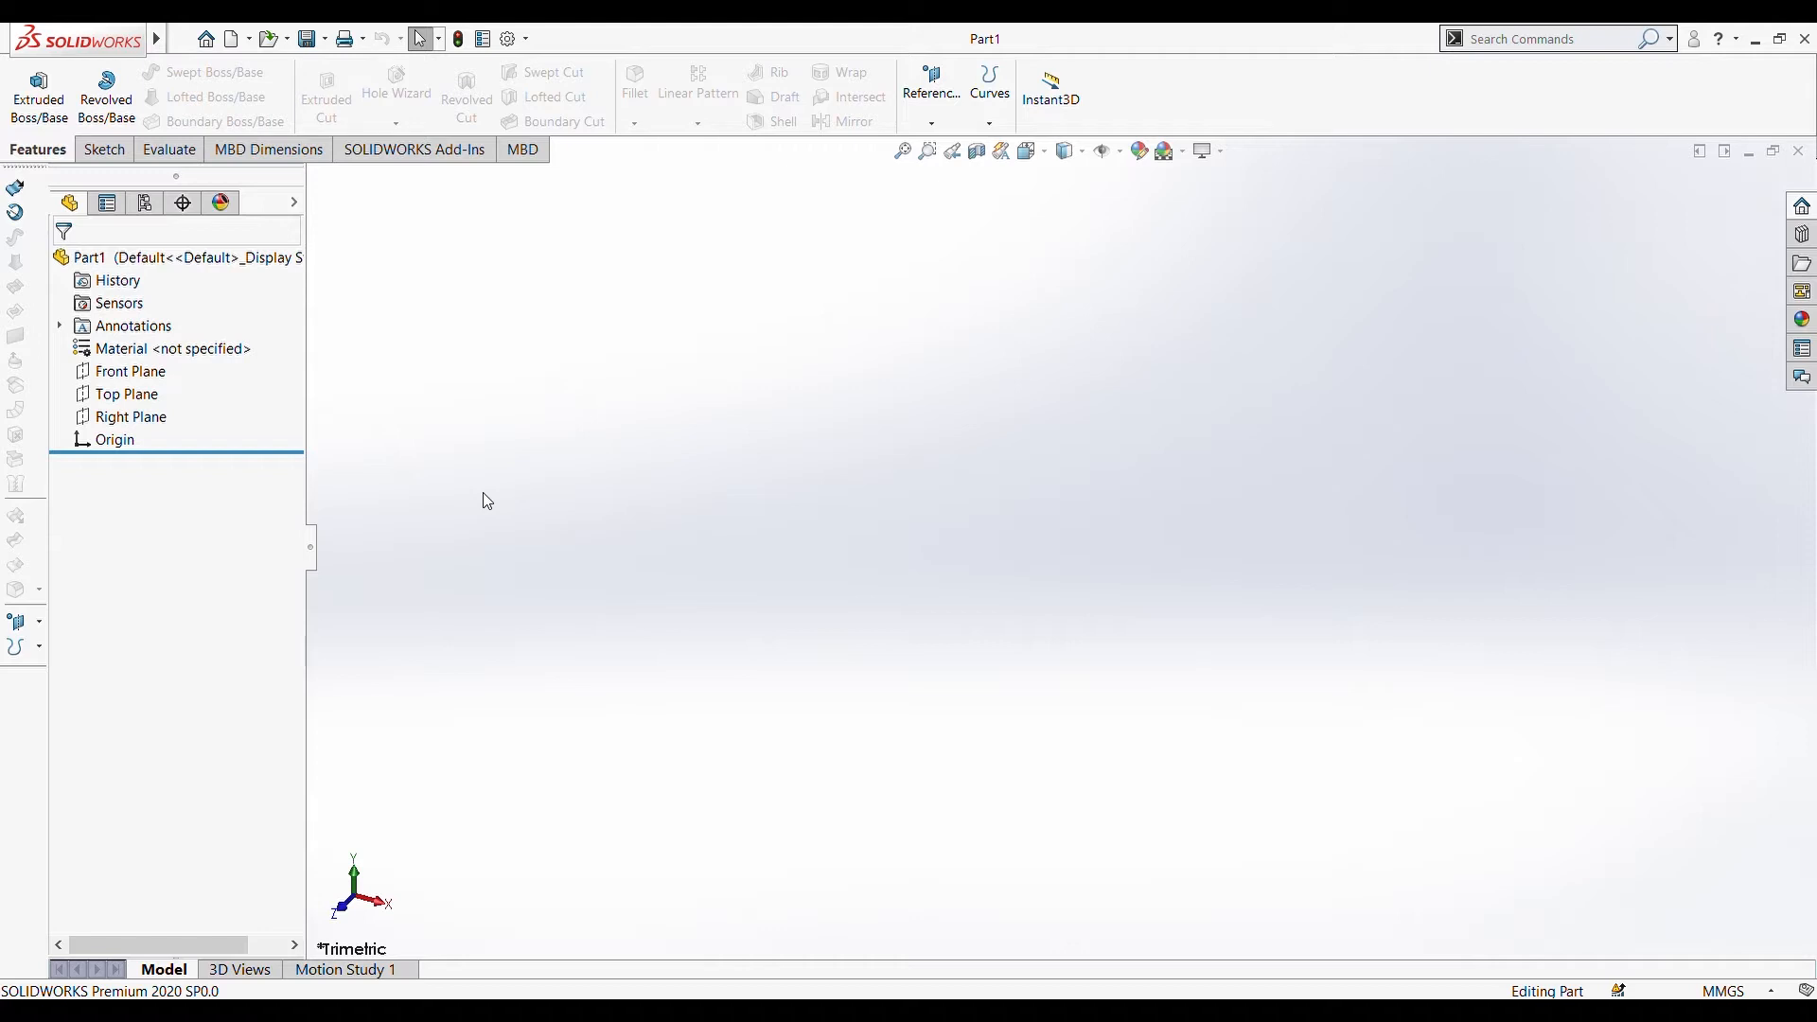
# - Sketch a six-sided inscribed-circle polygon with sides about 41 mm on the Front Plane, up and left of the origin, and finish the sketch
pyautogui.click(131, 371)
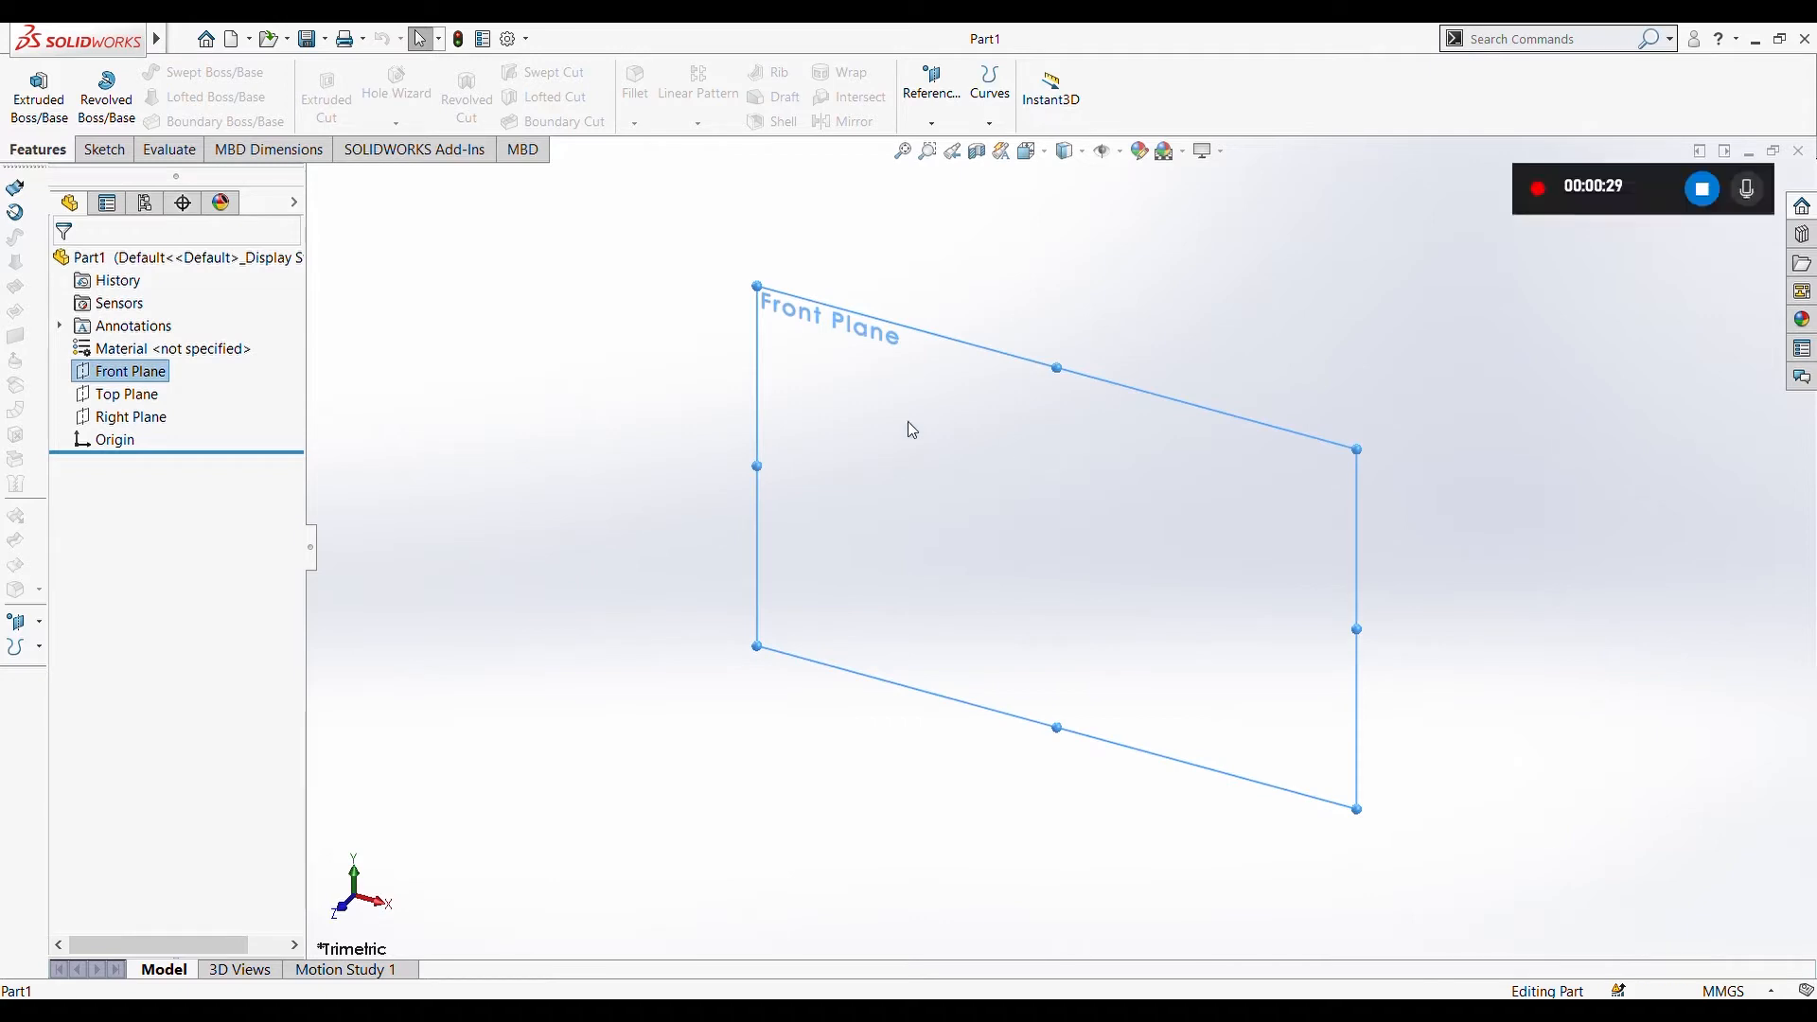
pyautogui.hotkey('ctrl', '8')
pyautogui.click(102, 149)
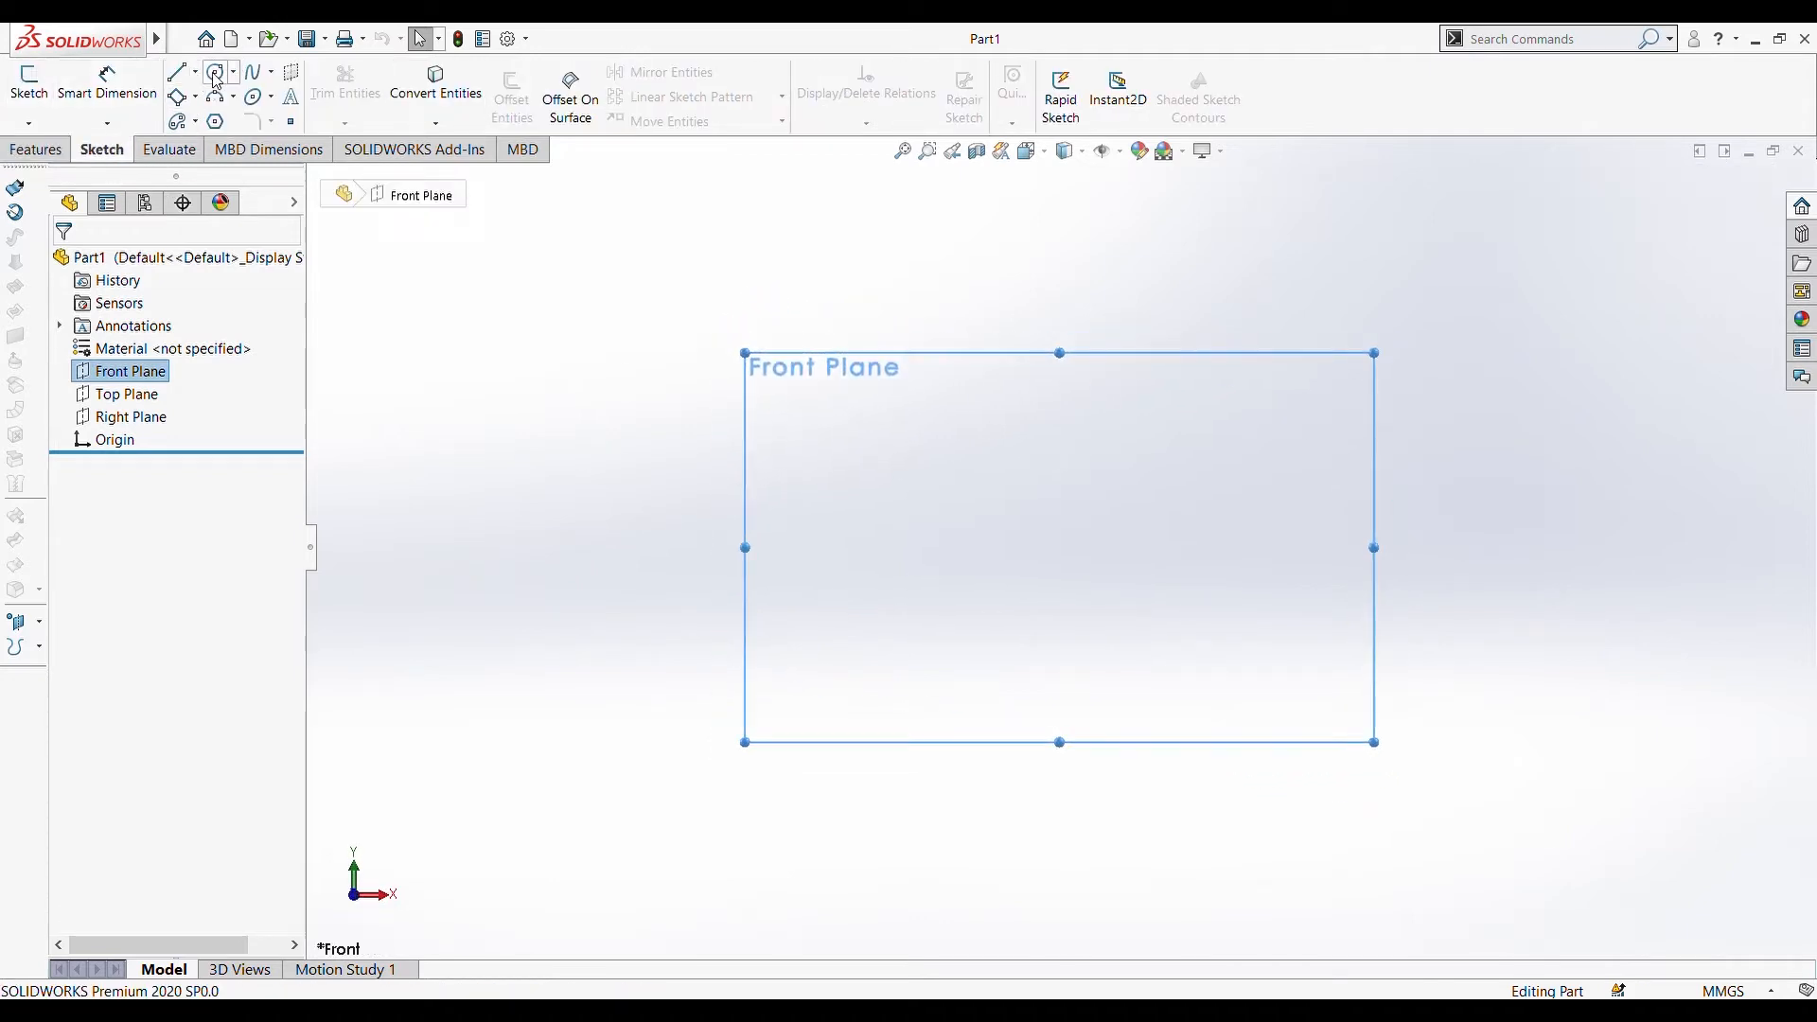
pyautogui.click(216, 121)
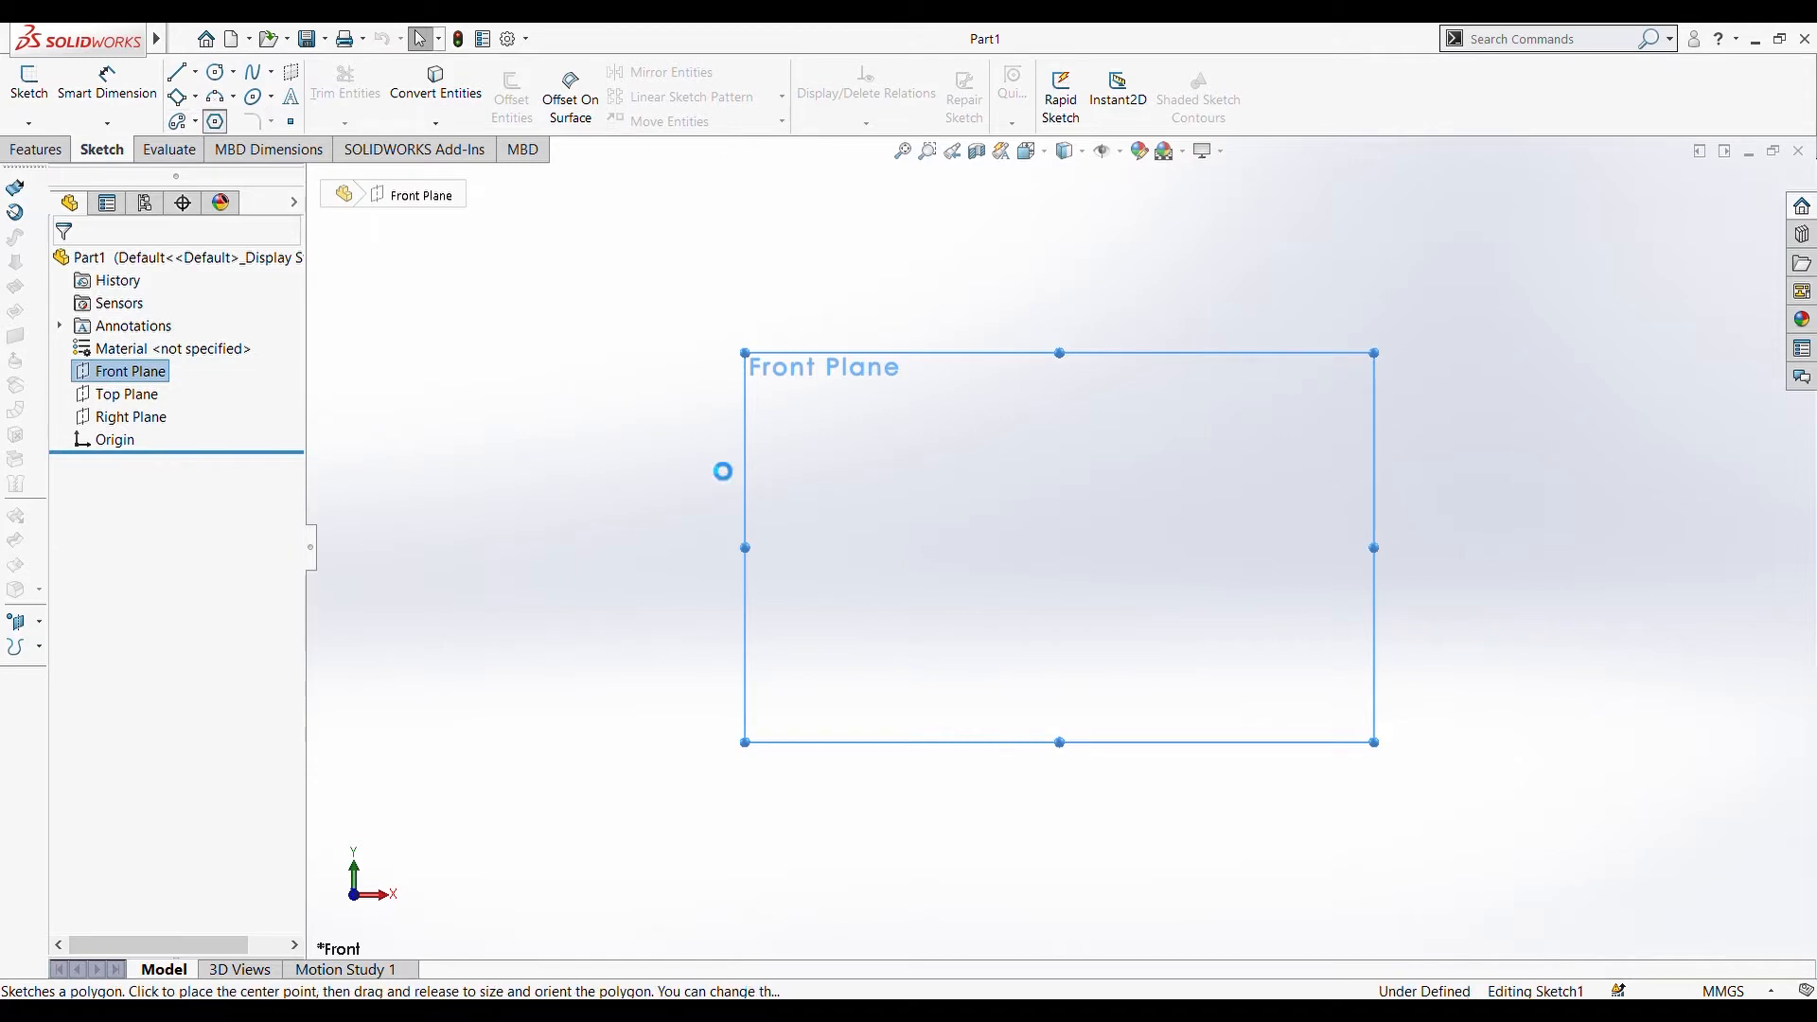
pyautogui.click(877, 443)
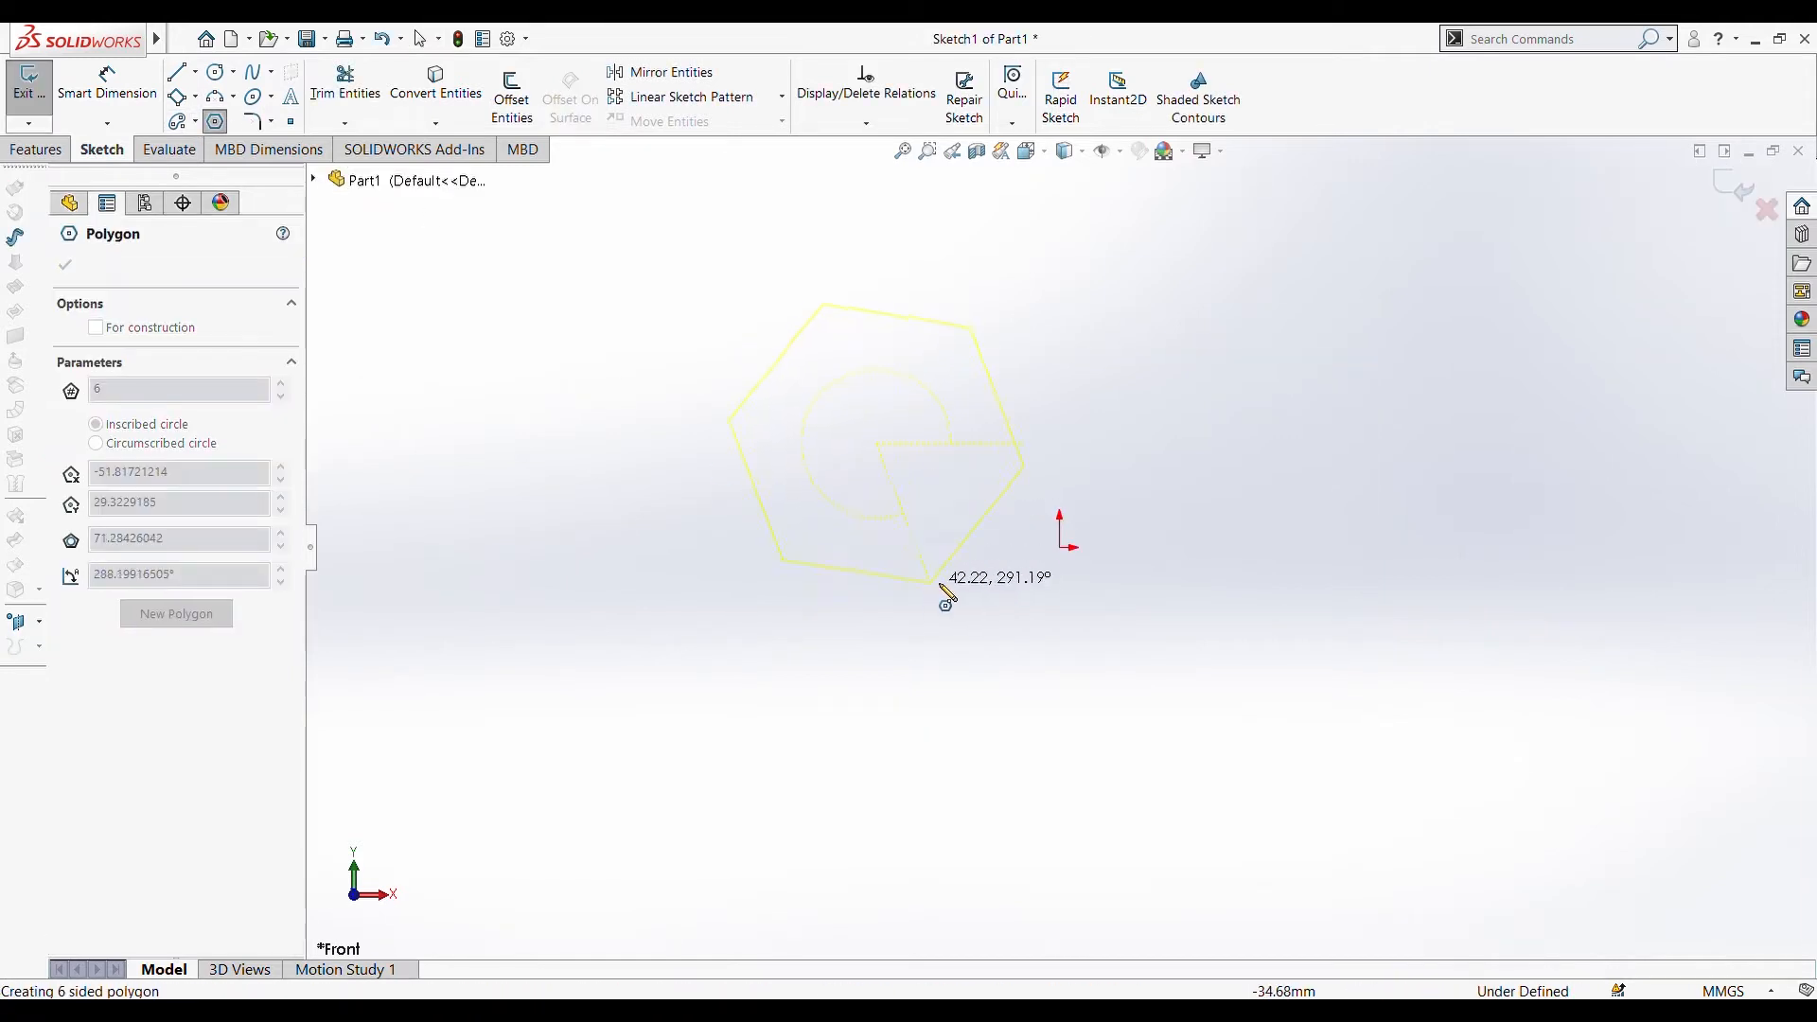
pyautogui.click(945, 570)
pyautogui.press('Escape')
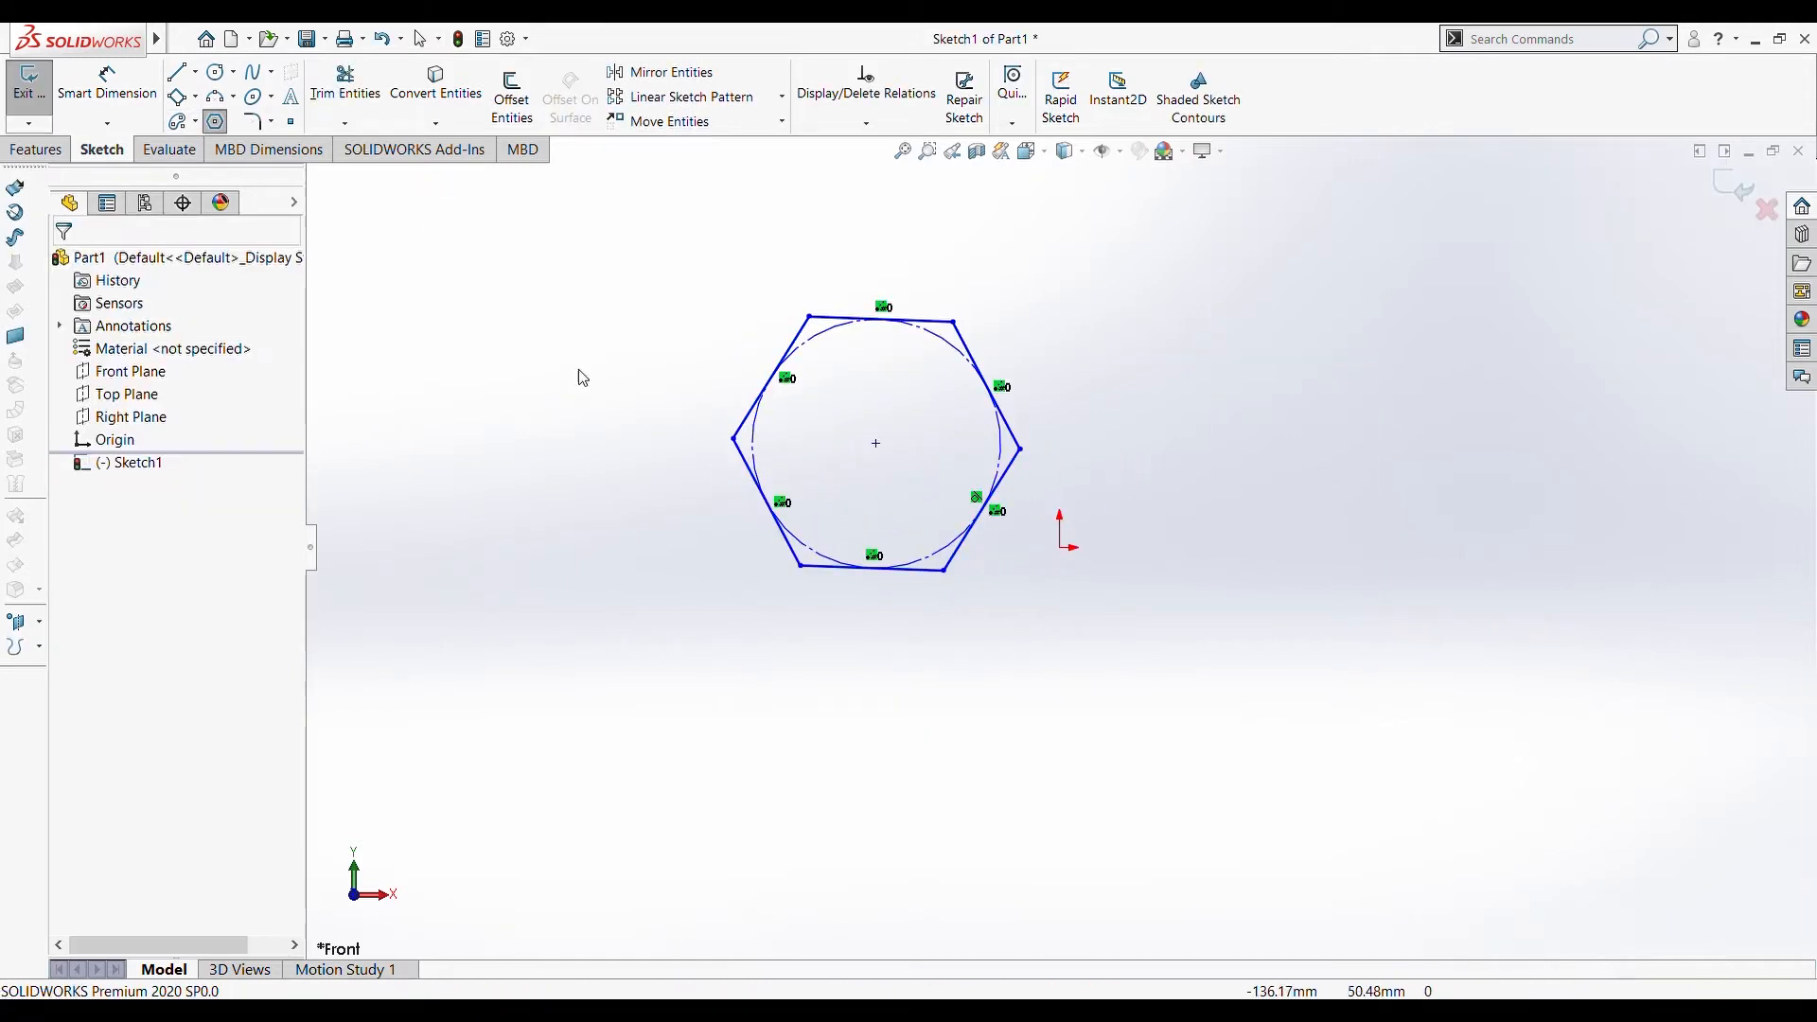
pyautogui.click(28, 86)
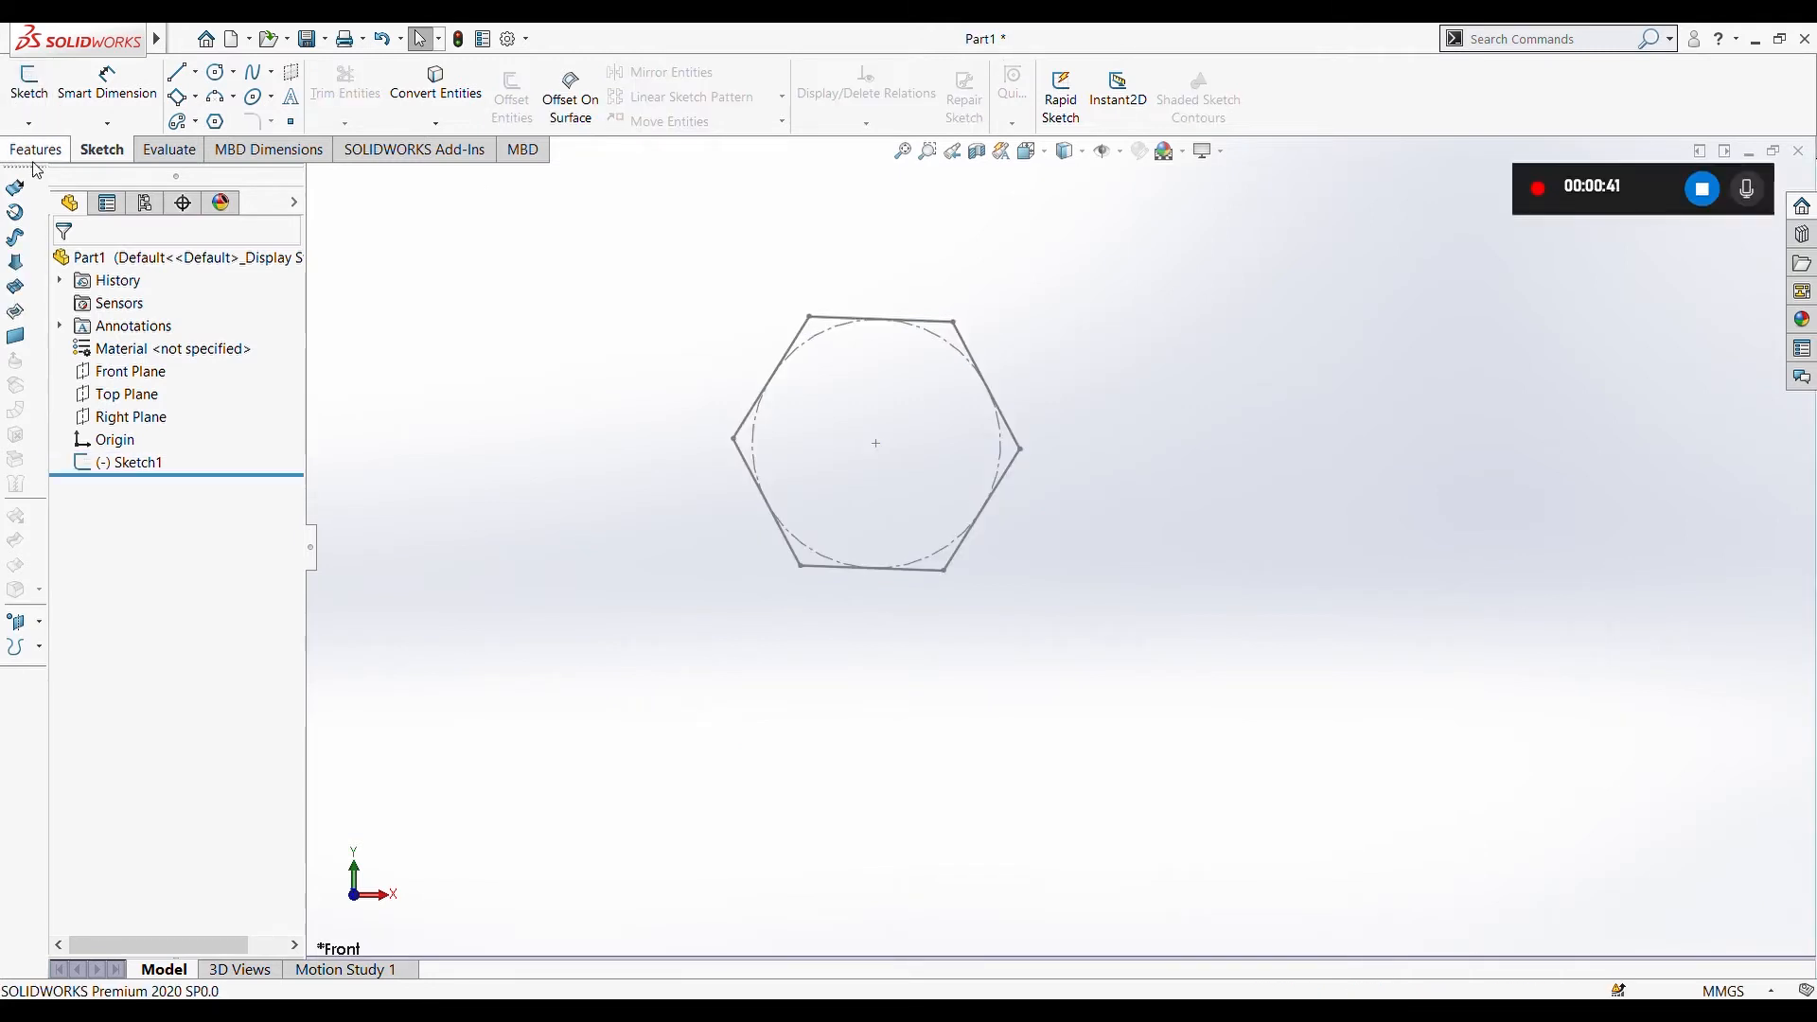
# - Set up a blind boss extrusion of the hexagon sketch with a depth of 39 mm
pyautogui.click(36, 149)
pyautogui.click(39, 94)
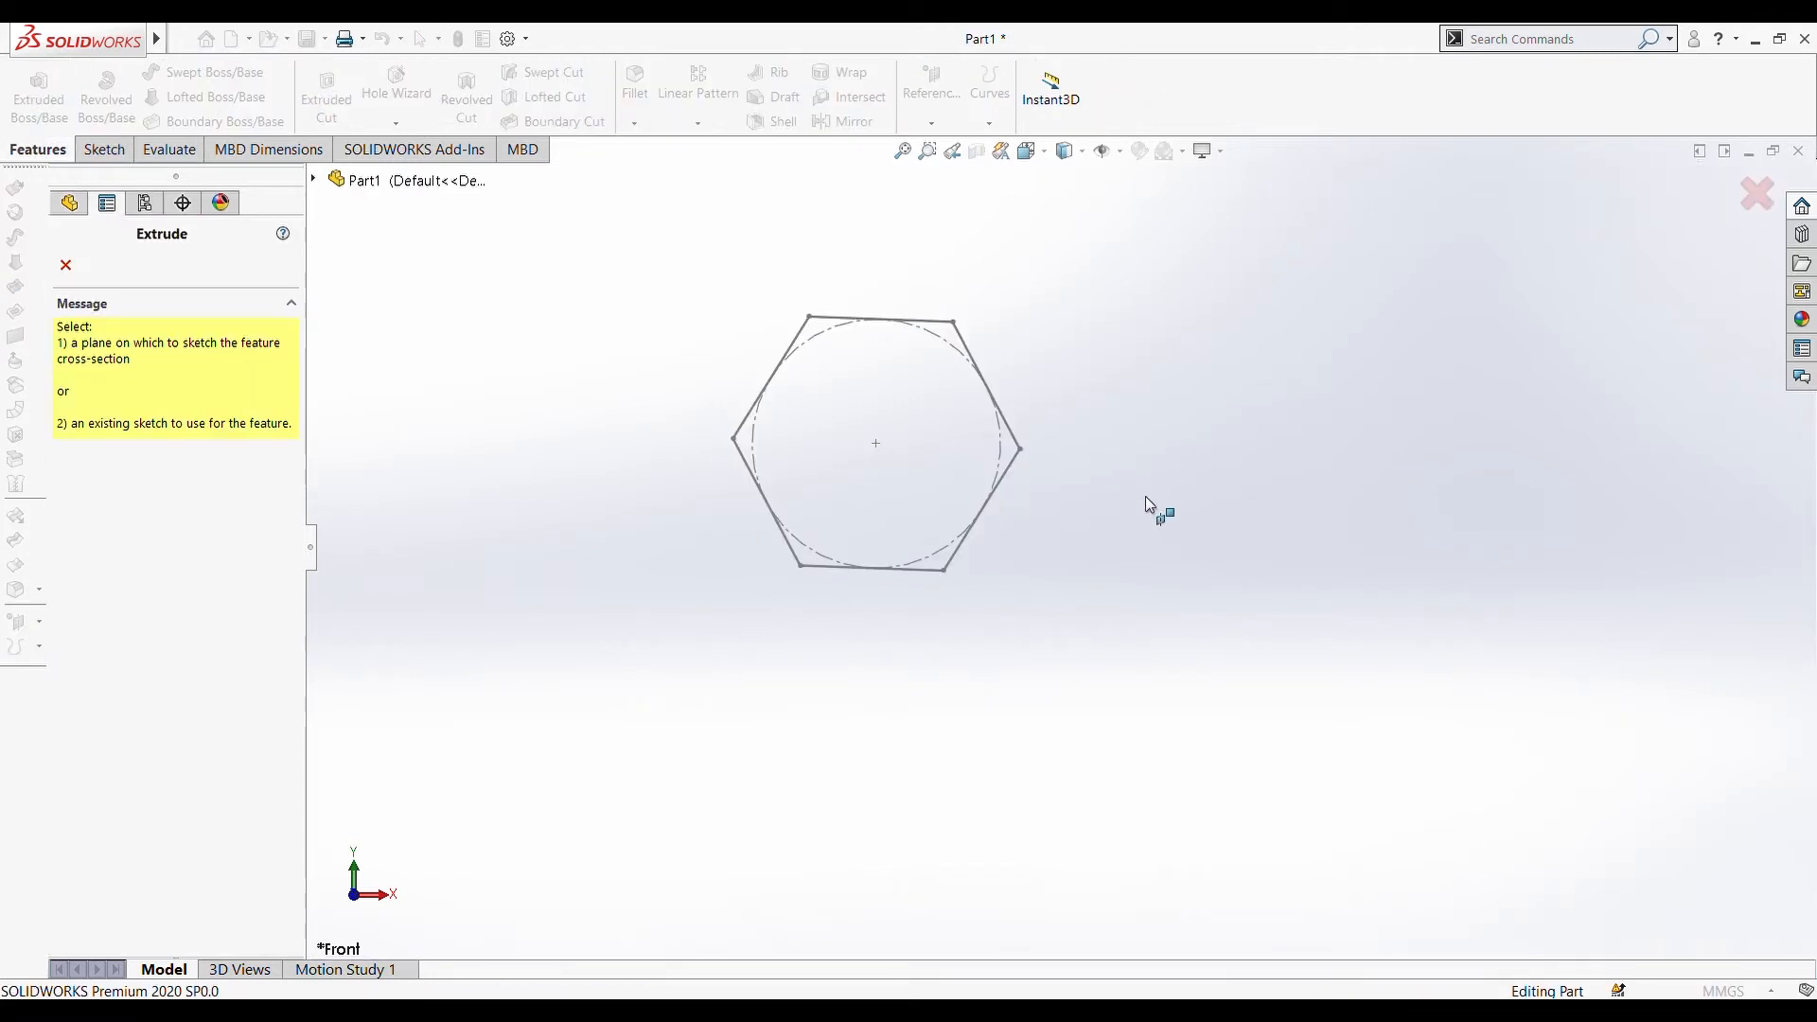
pyautogui.click(956, 394)
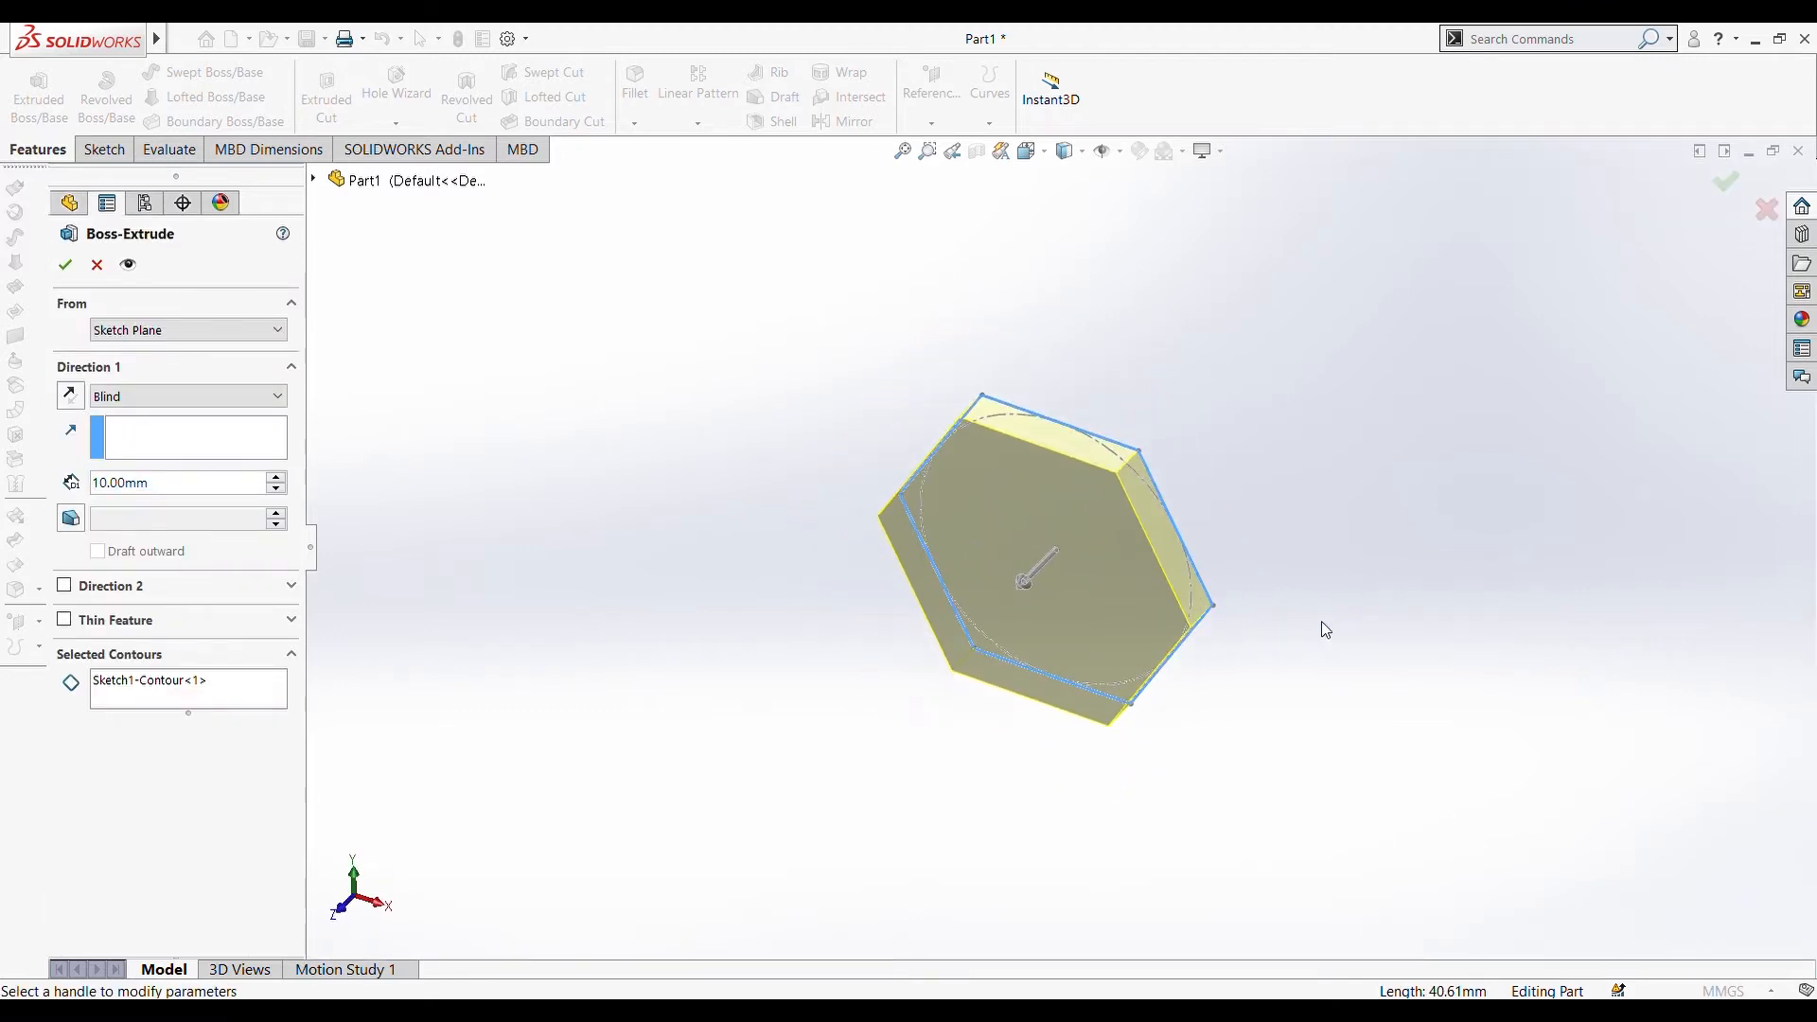
pyautogui.moveTo(1026, 593)
pyautogui.mouseDown()
pyautogui.moveTo(909, 689)
pyautogui.moveTo(825, 721)
pyautogui.moveTo(935, 632)
pyautogui.mouseUp()
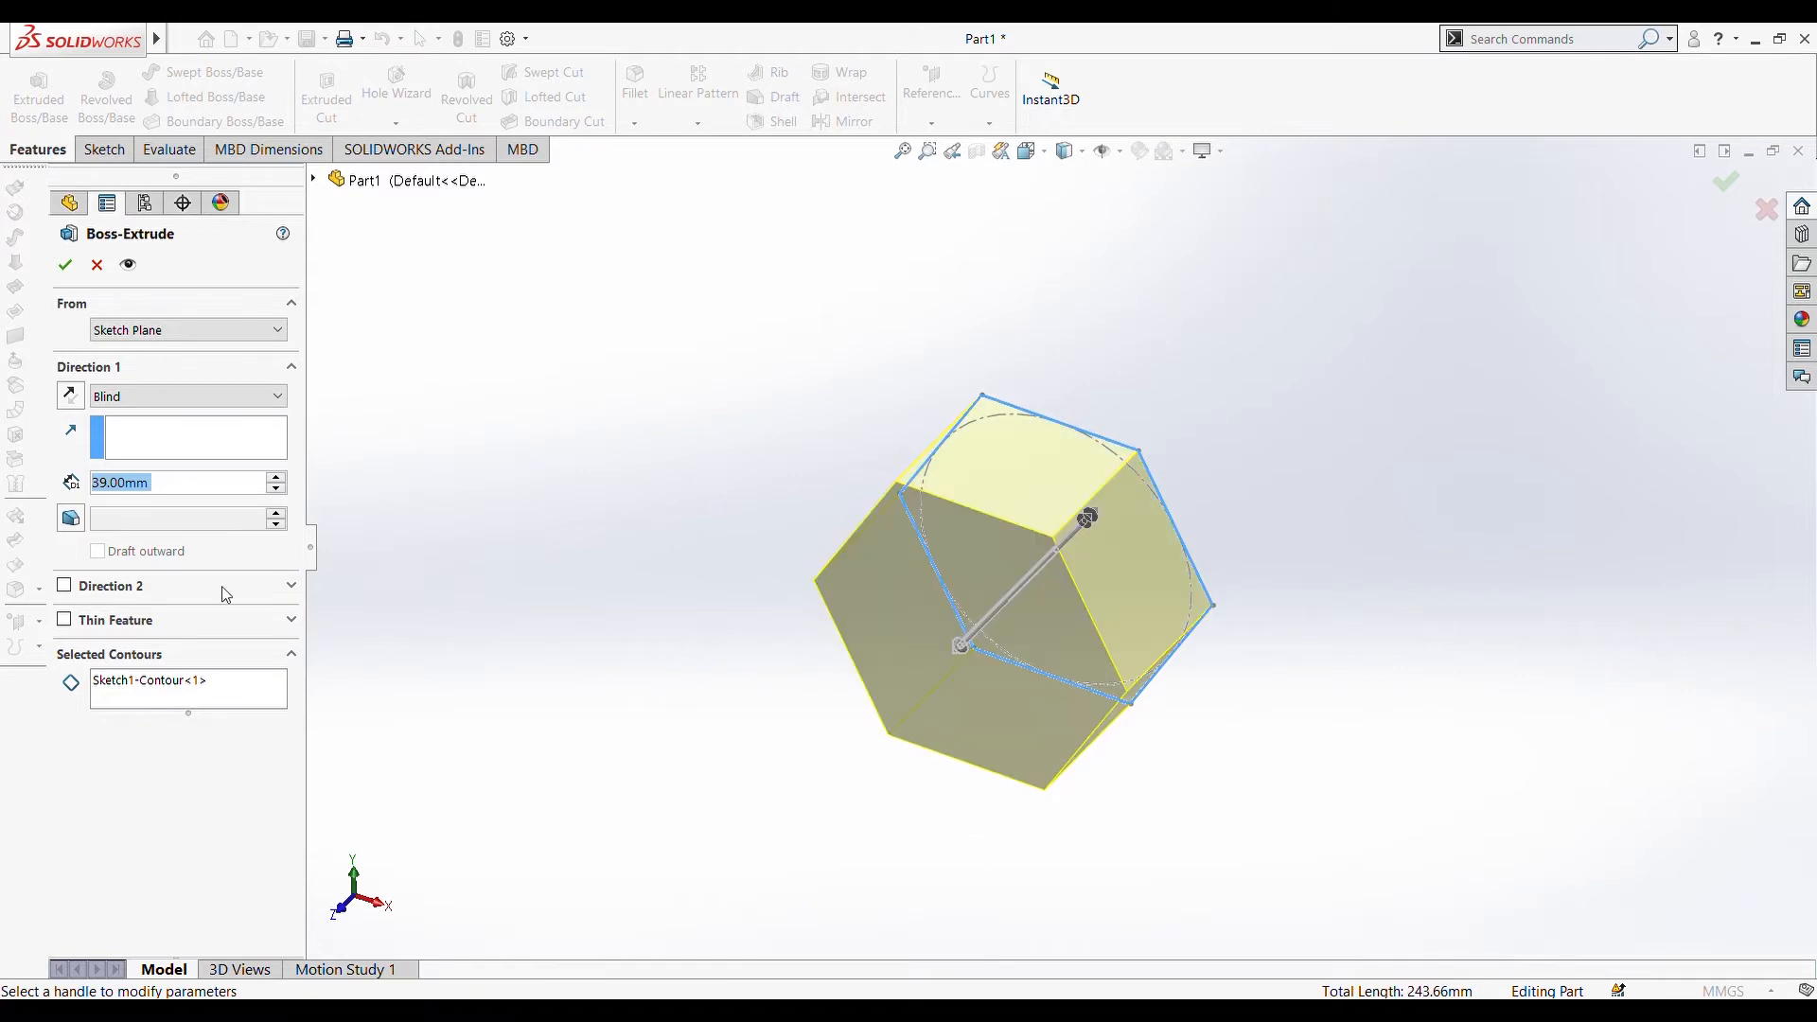
# - Try the reversed extrusion direction, restore the original one, and increase the depth to 79 mm
pyautogui.click(71, 404)
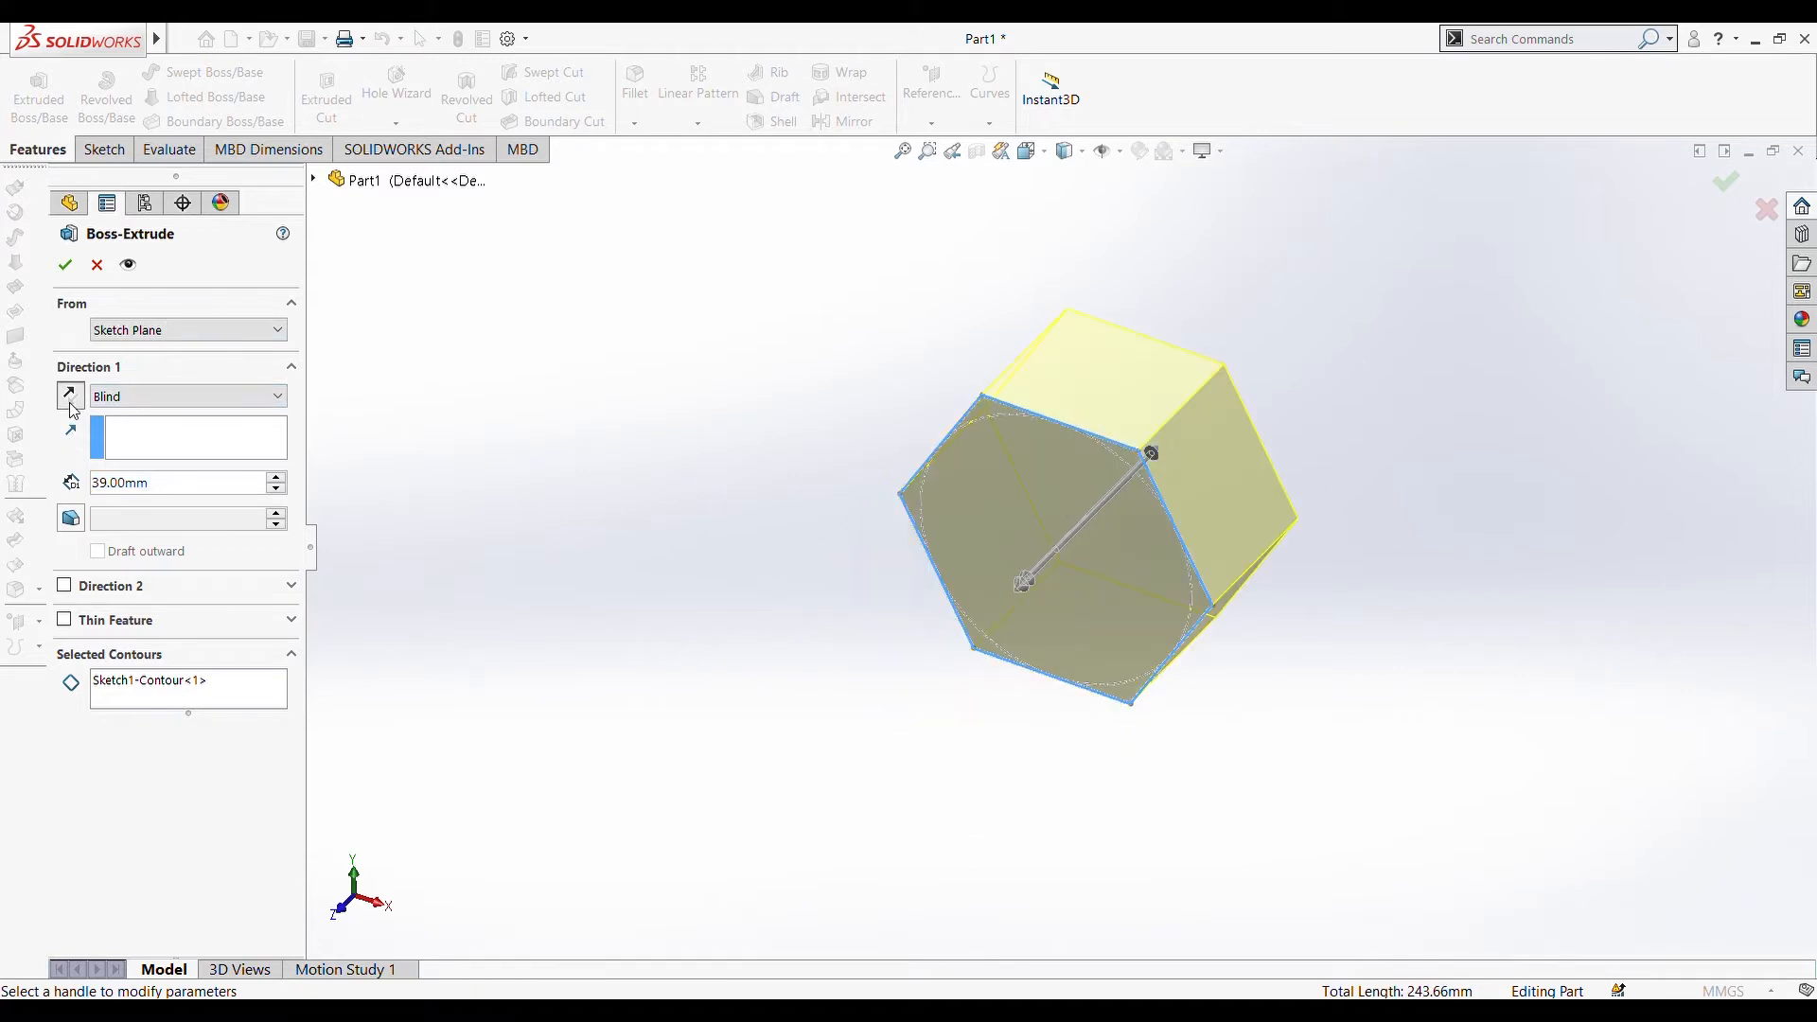
pyautogui.click(72, 404)
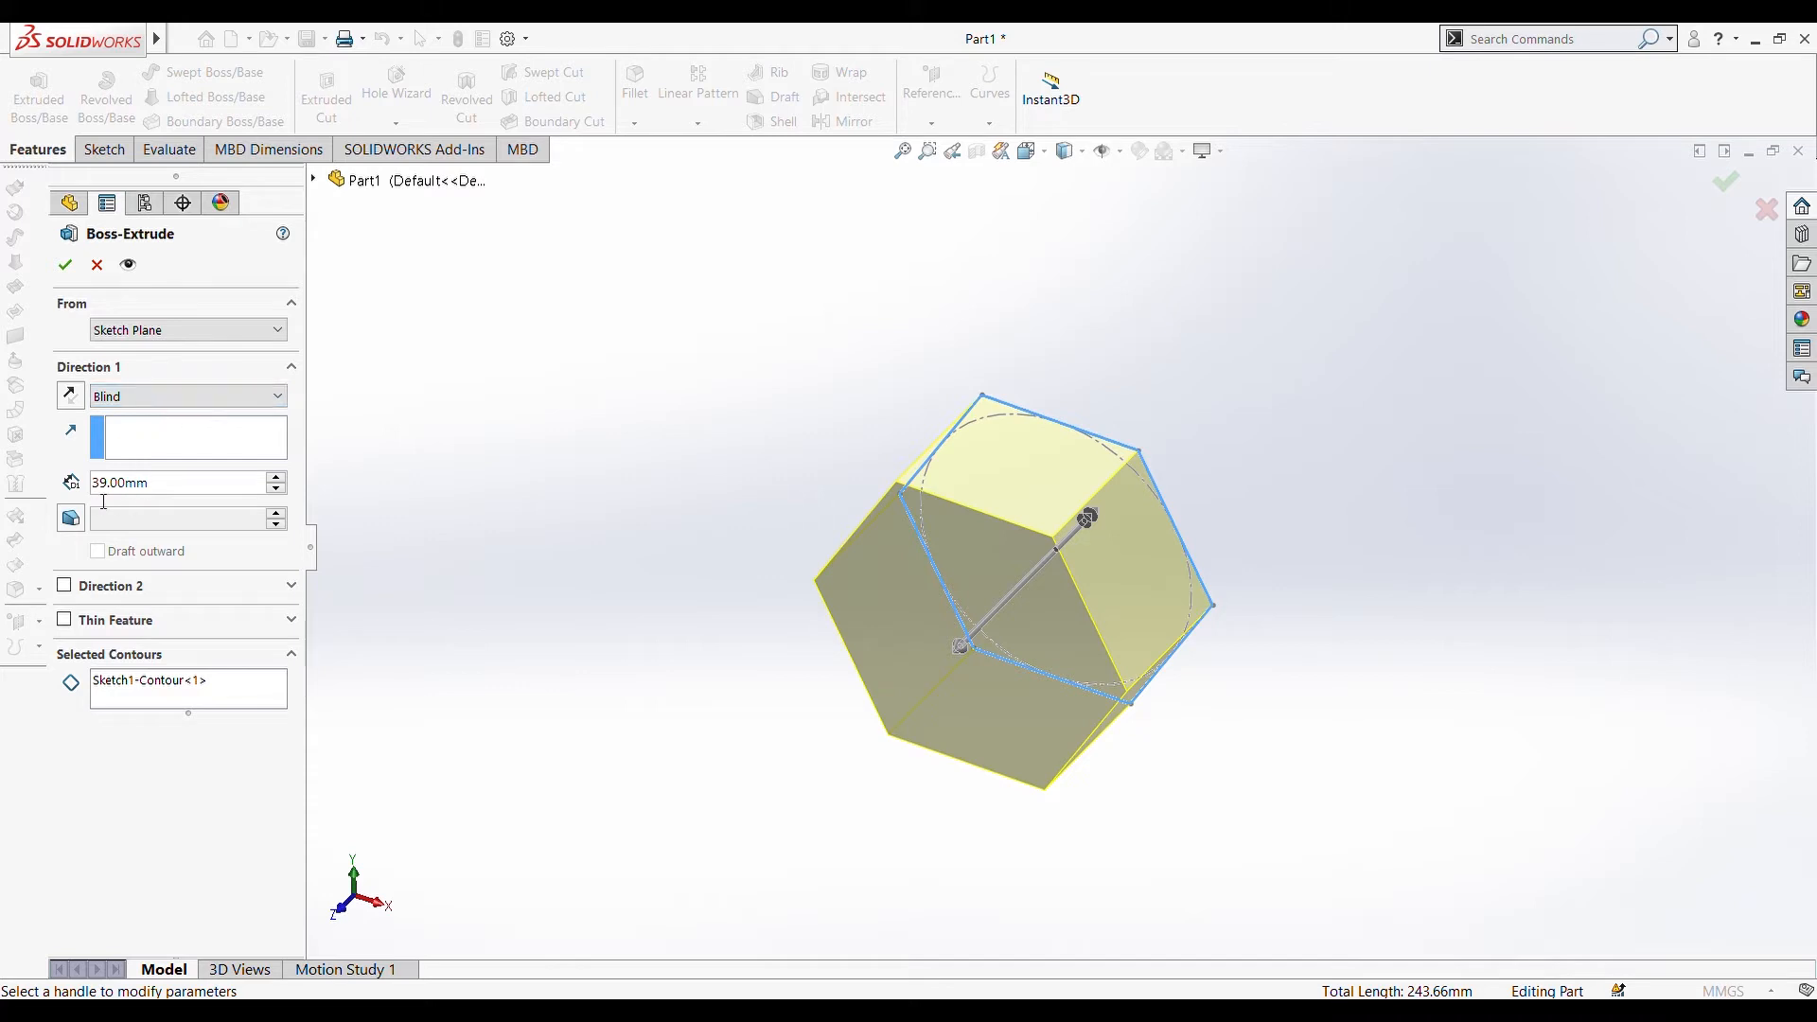
pyautogui.click(278, 482)
pyautogui.click(278, 482)
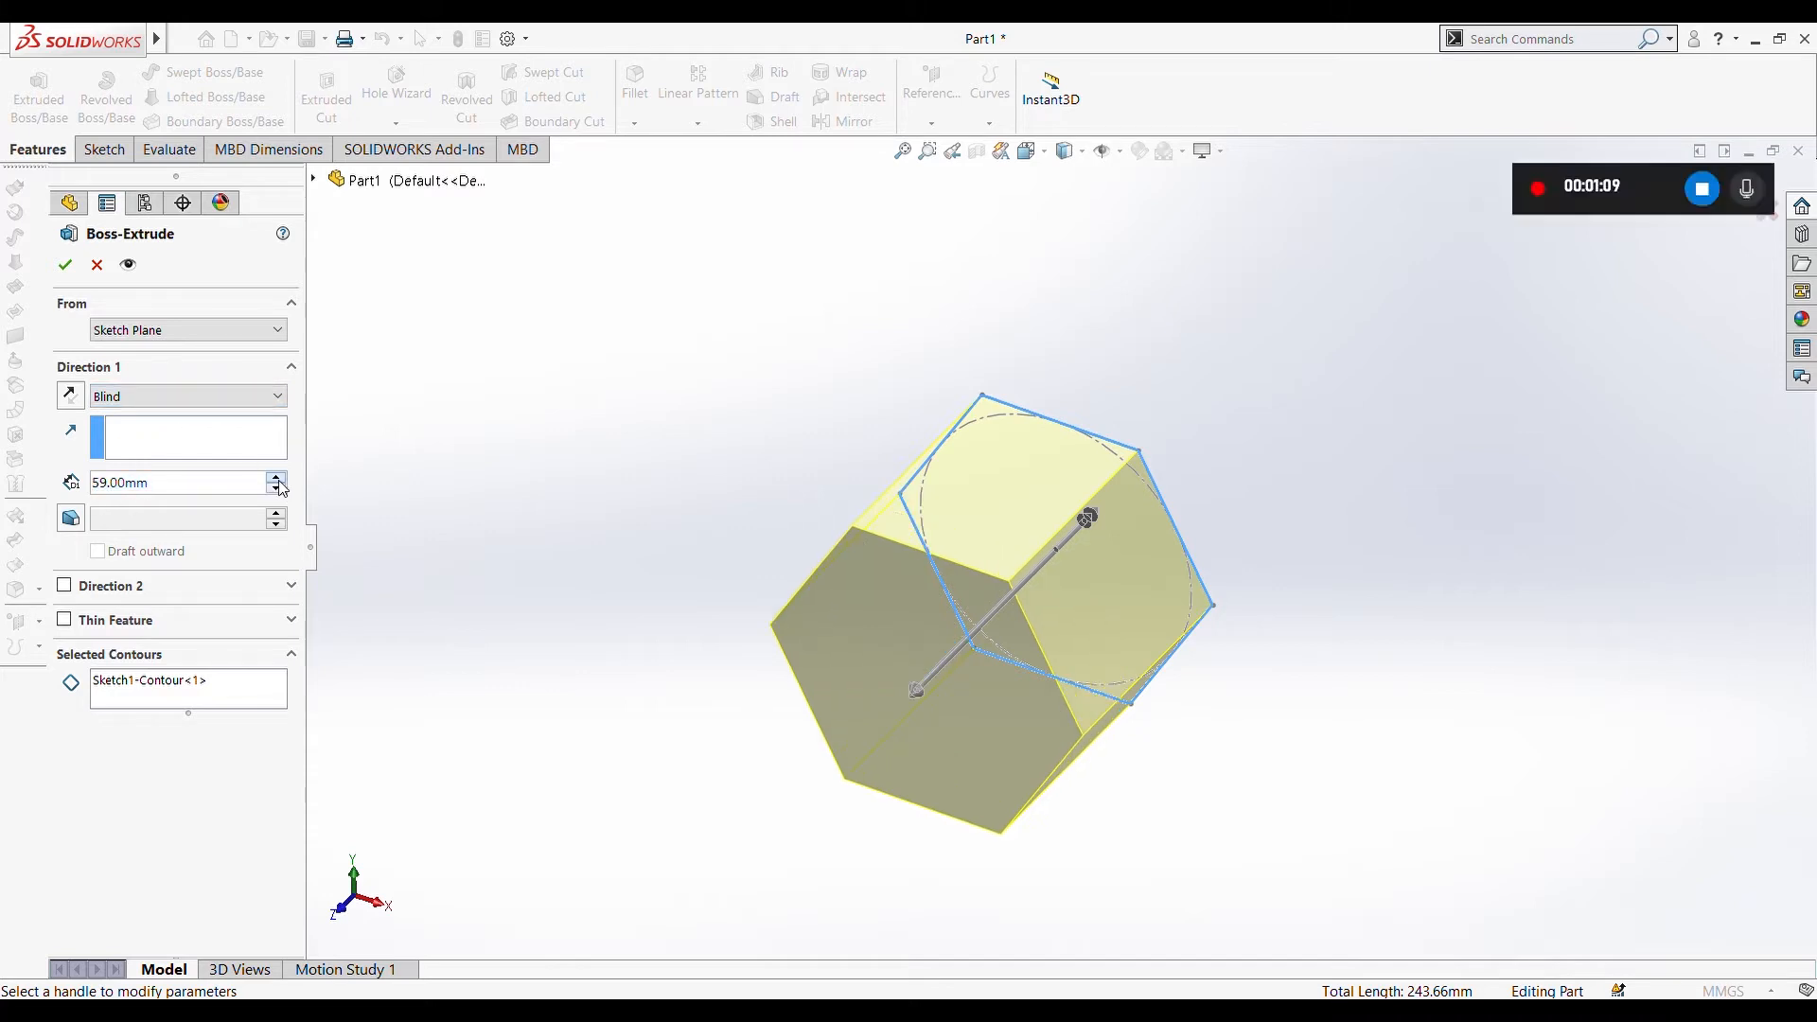
pyautogui.click(278, 483)
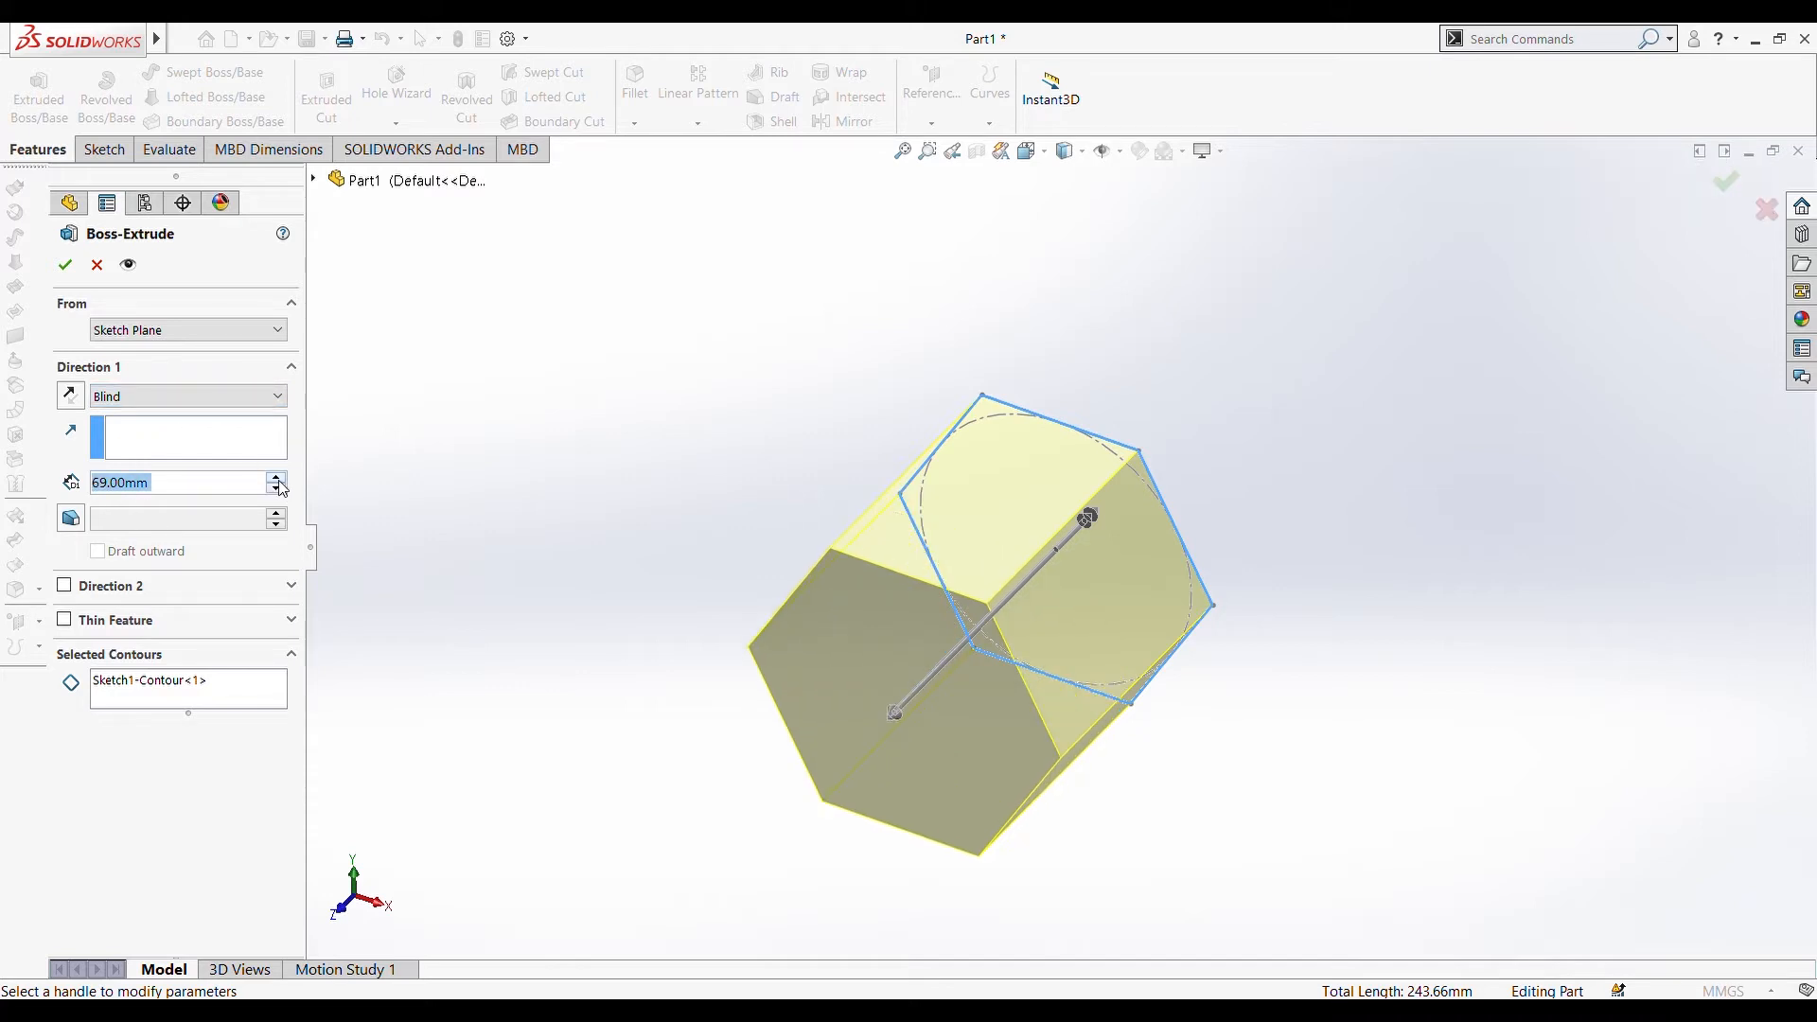
pyautogui.click(278, 482)
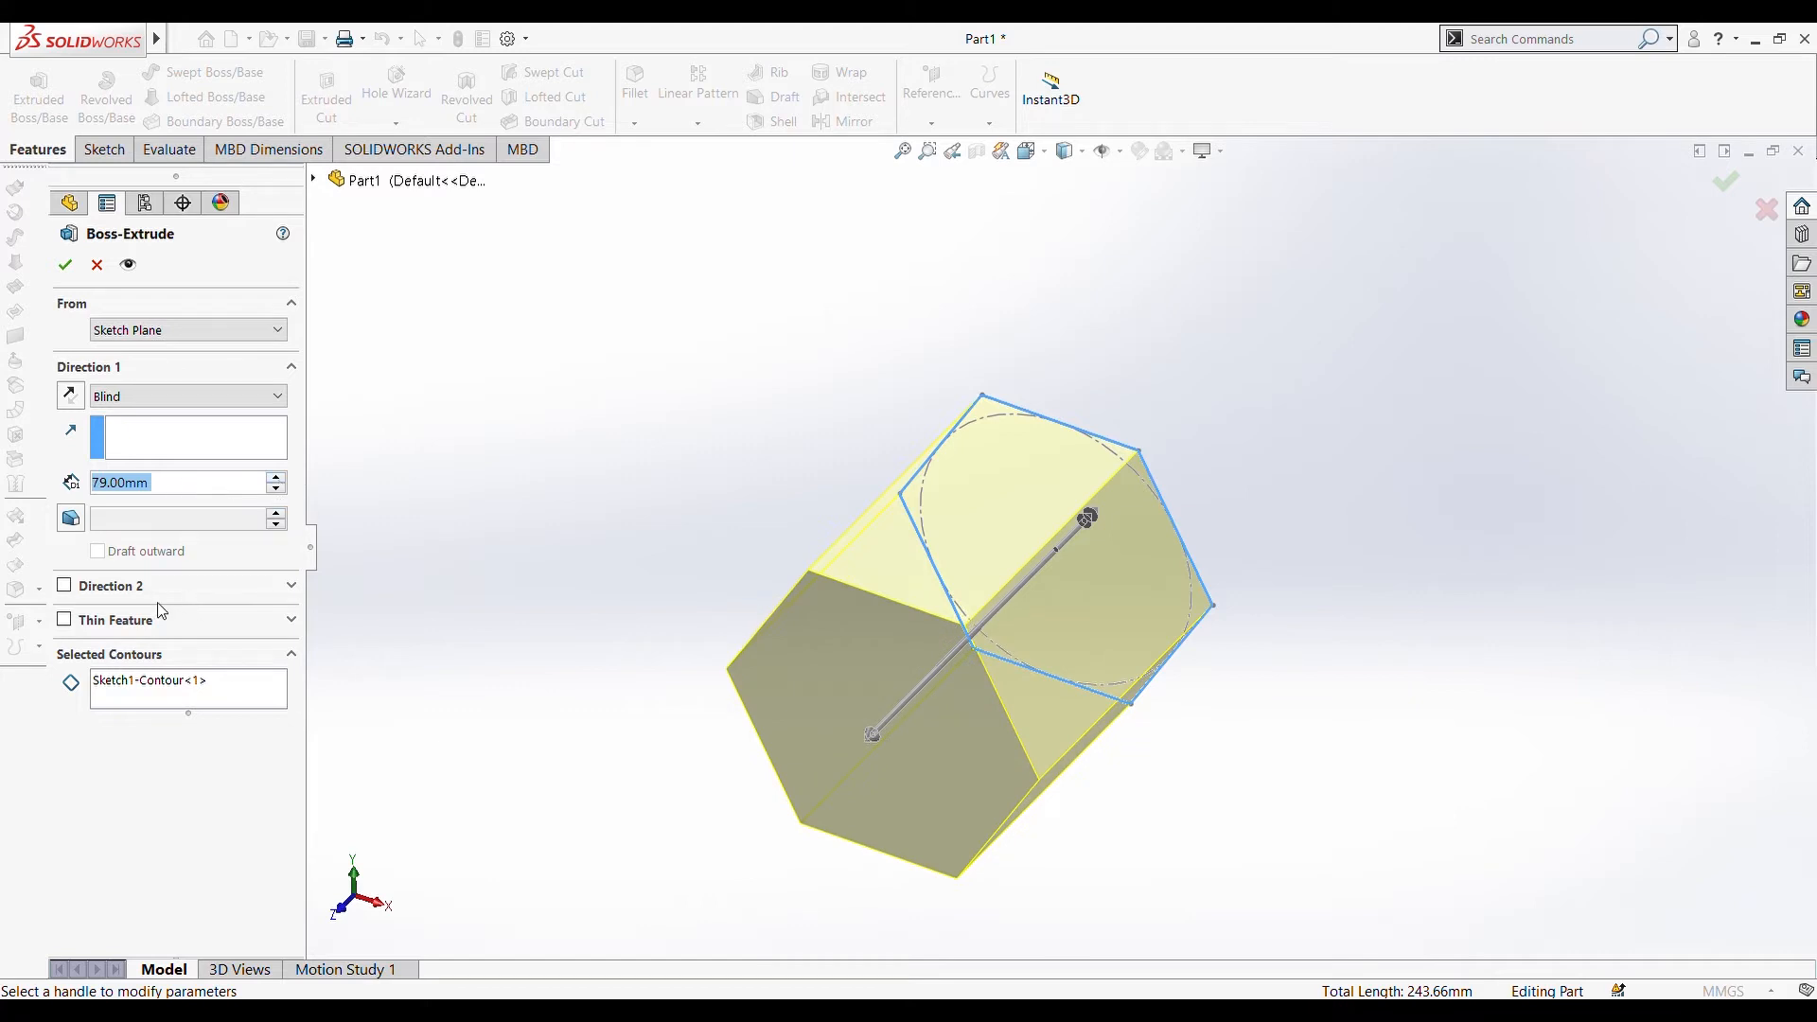
# - Add a 12-degree outward draft to the first extrusion direction
pyautogui.click(71, 518)
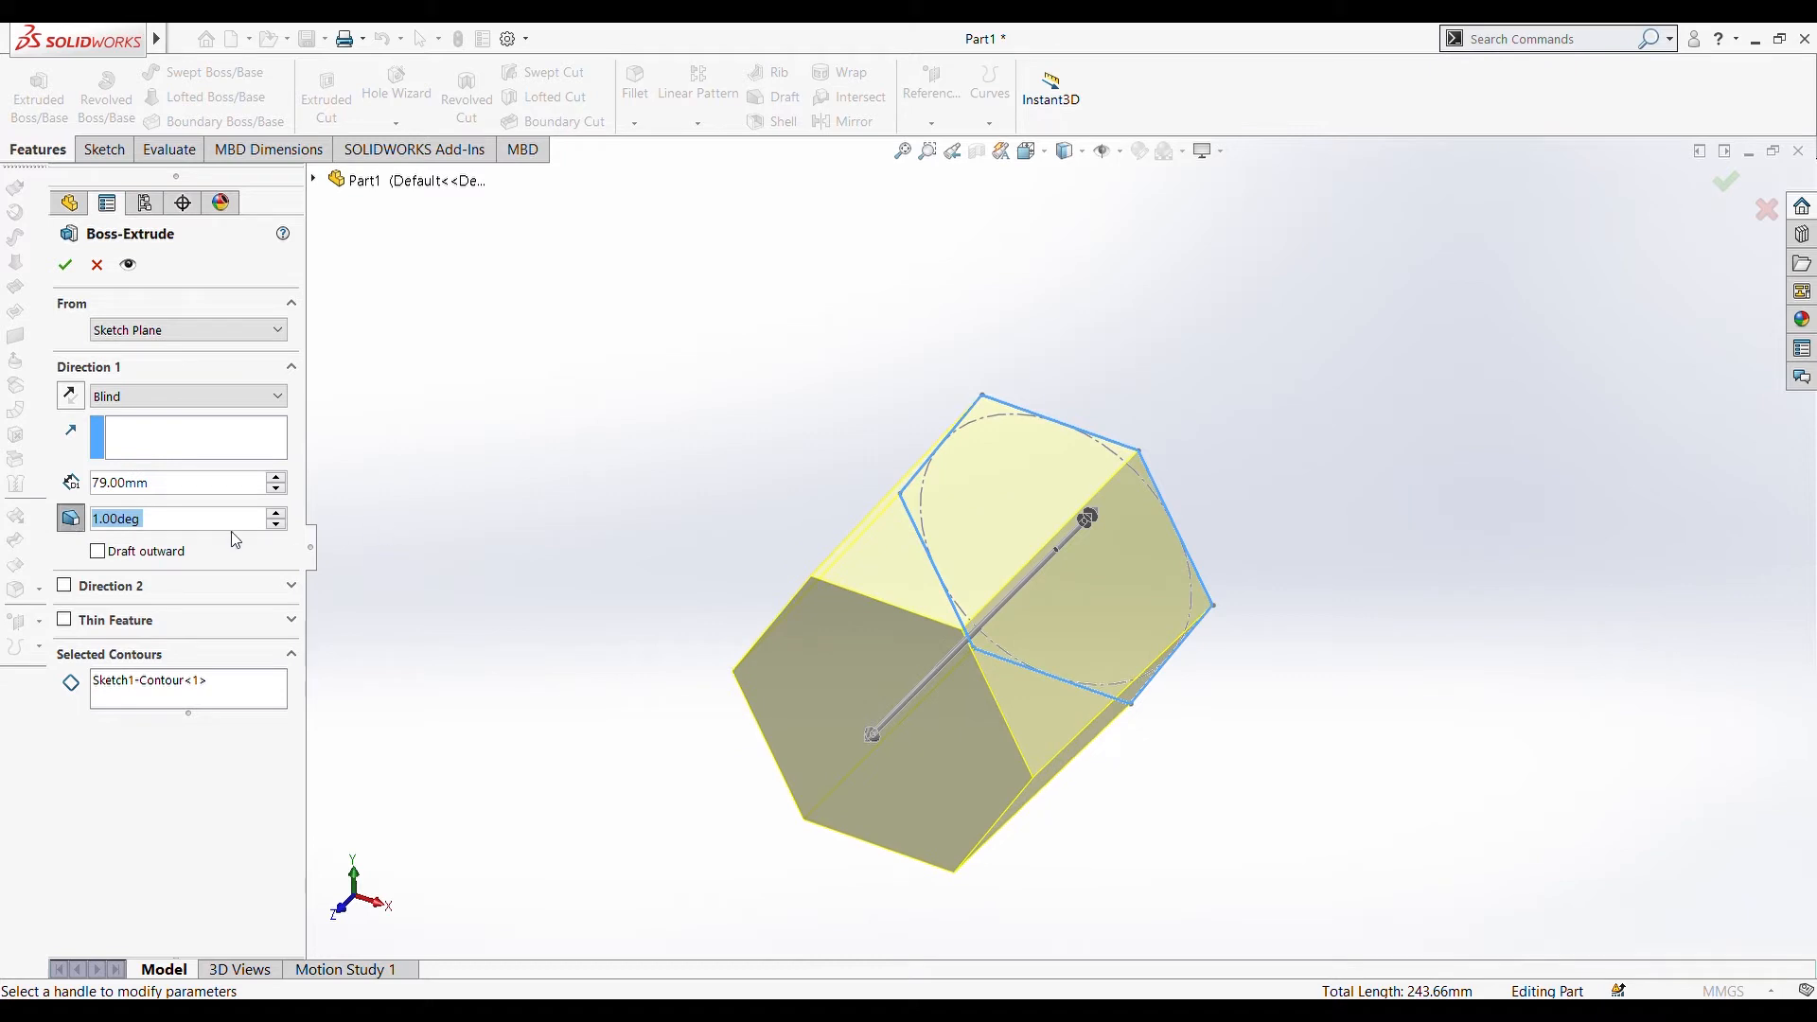
pyautogui.click(276, 515)
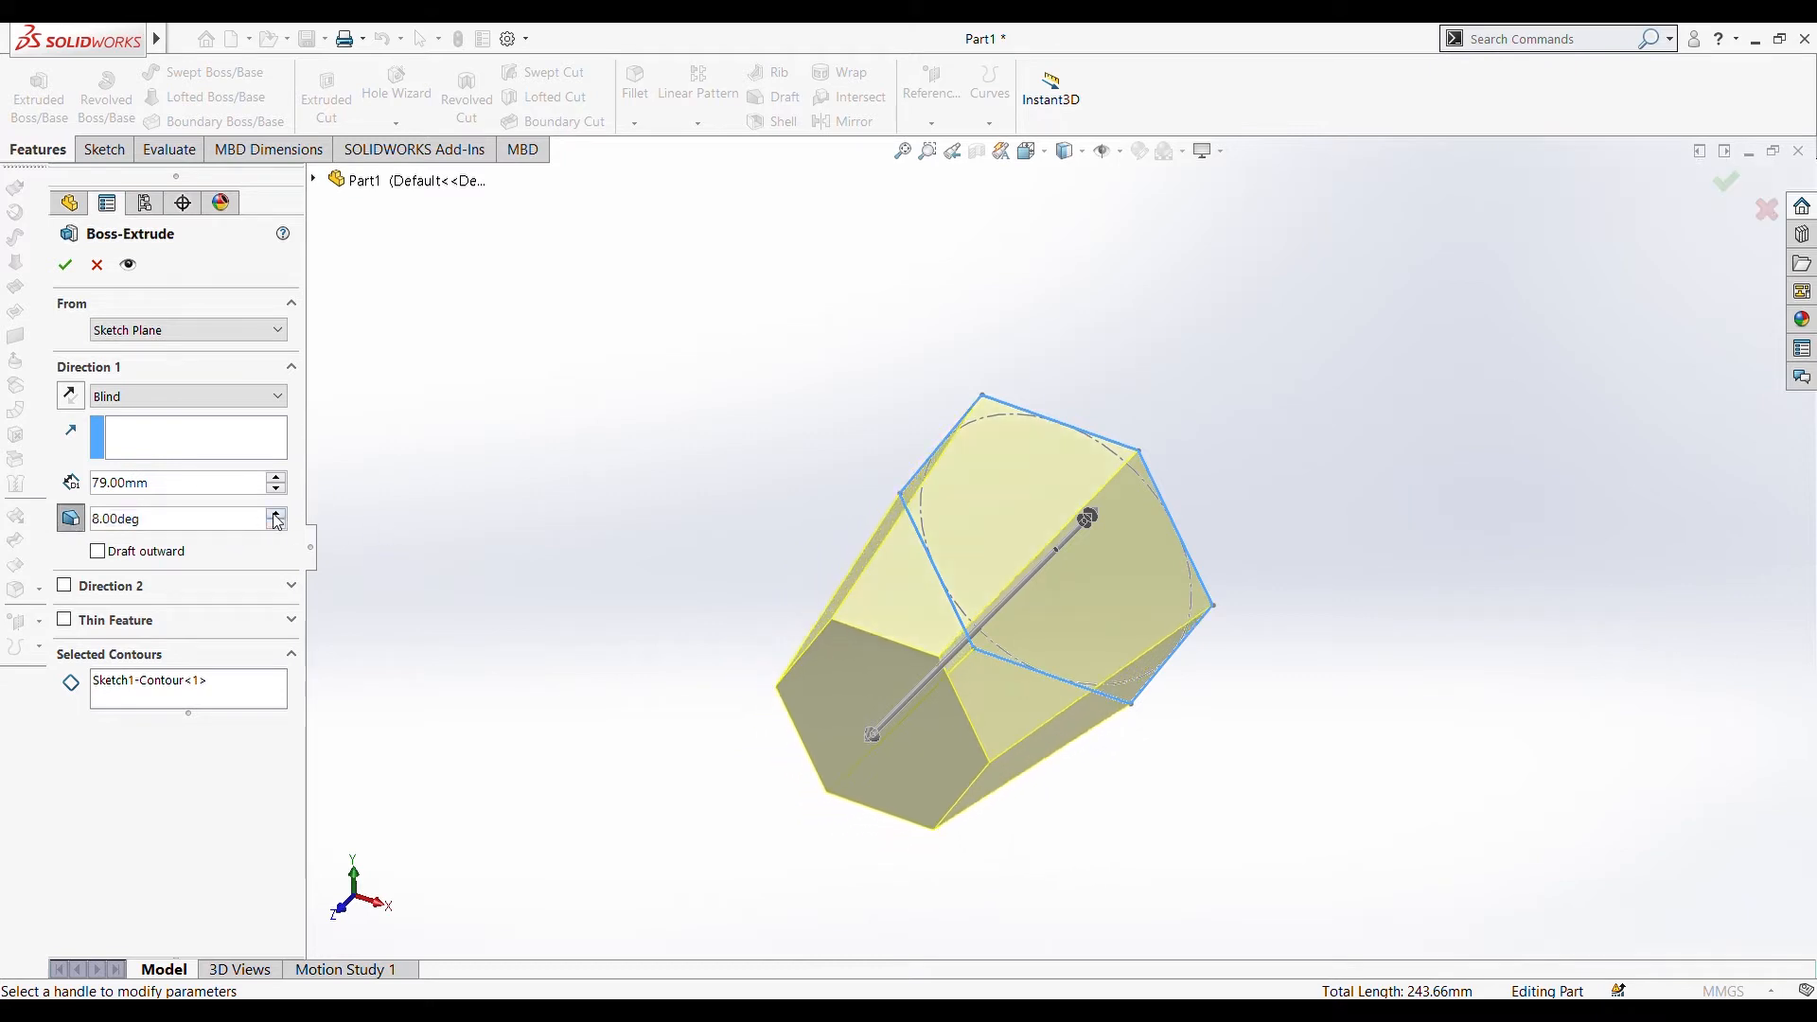
pyautogui.click(99, 552)
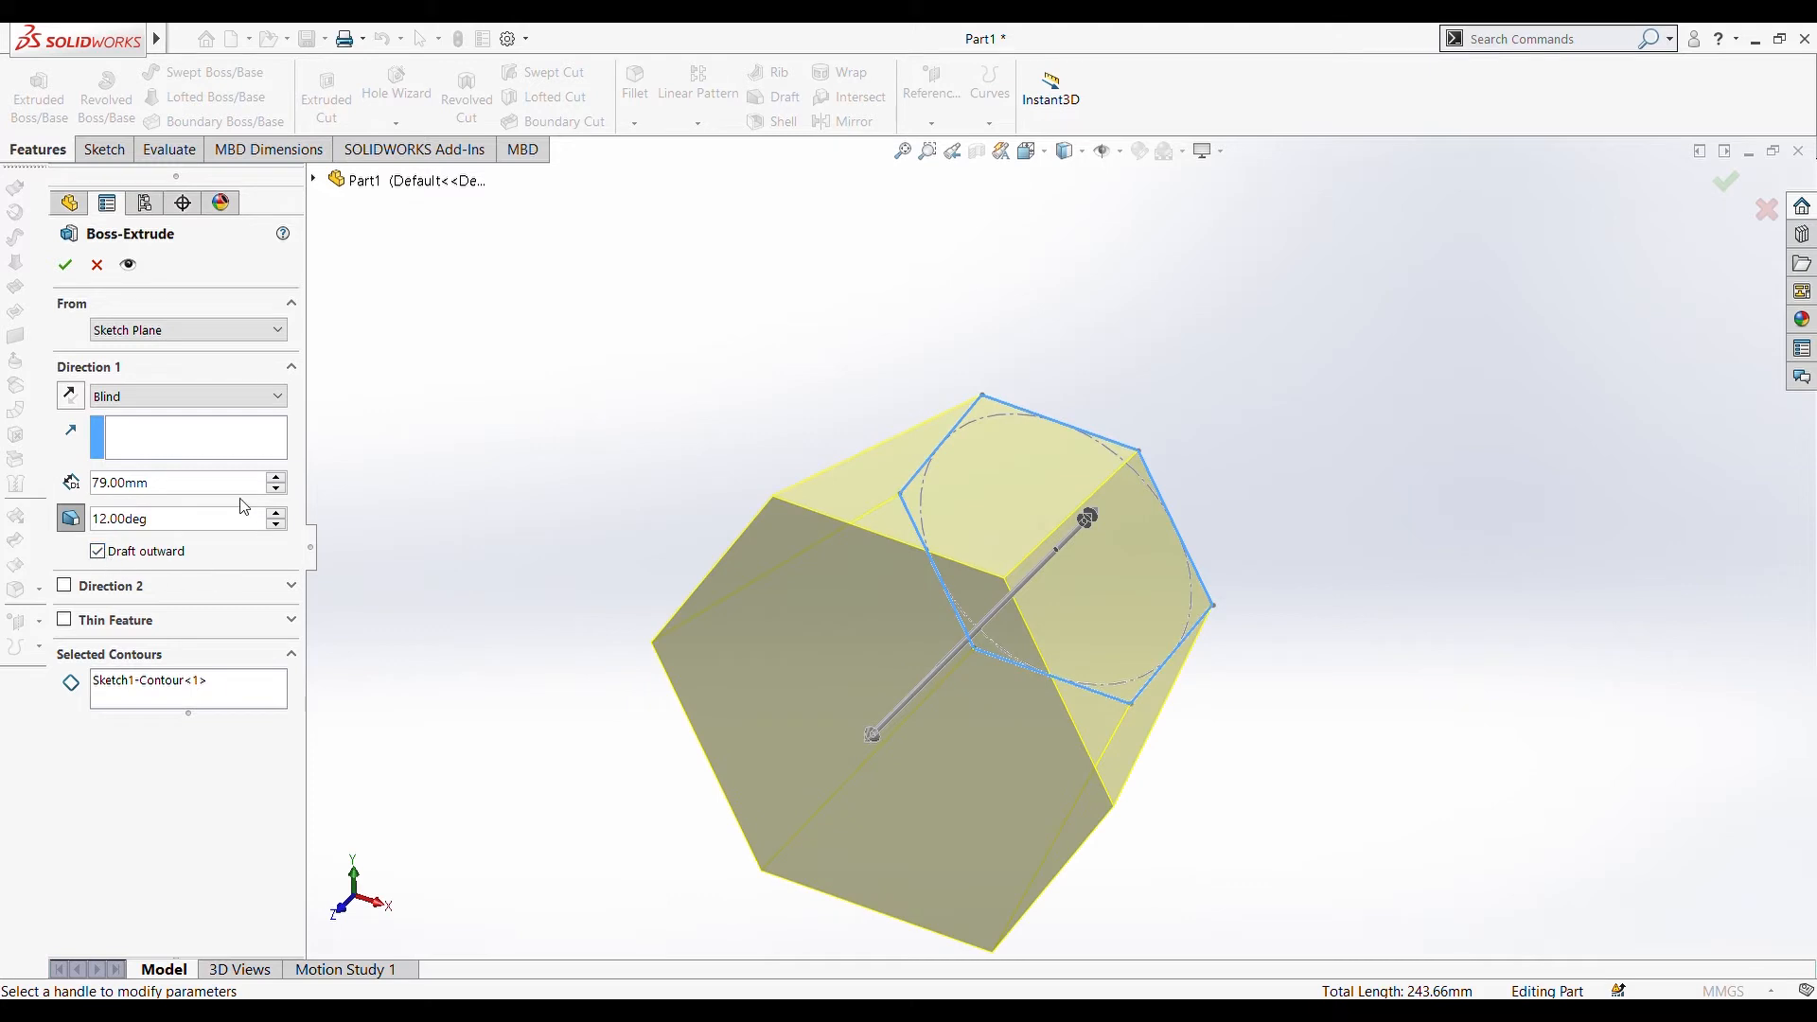
# - Reduce the first direction's extrusion depth to 49 mm
pyautogui.click(277, 490)
pyautogui.click(278, 490)
pyautogui.click(277, 490)
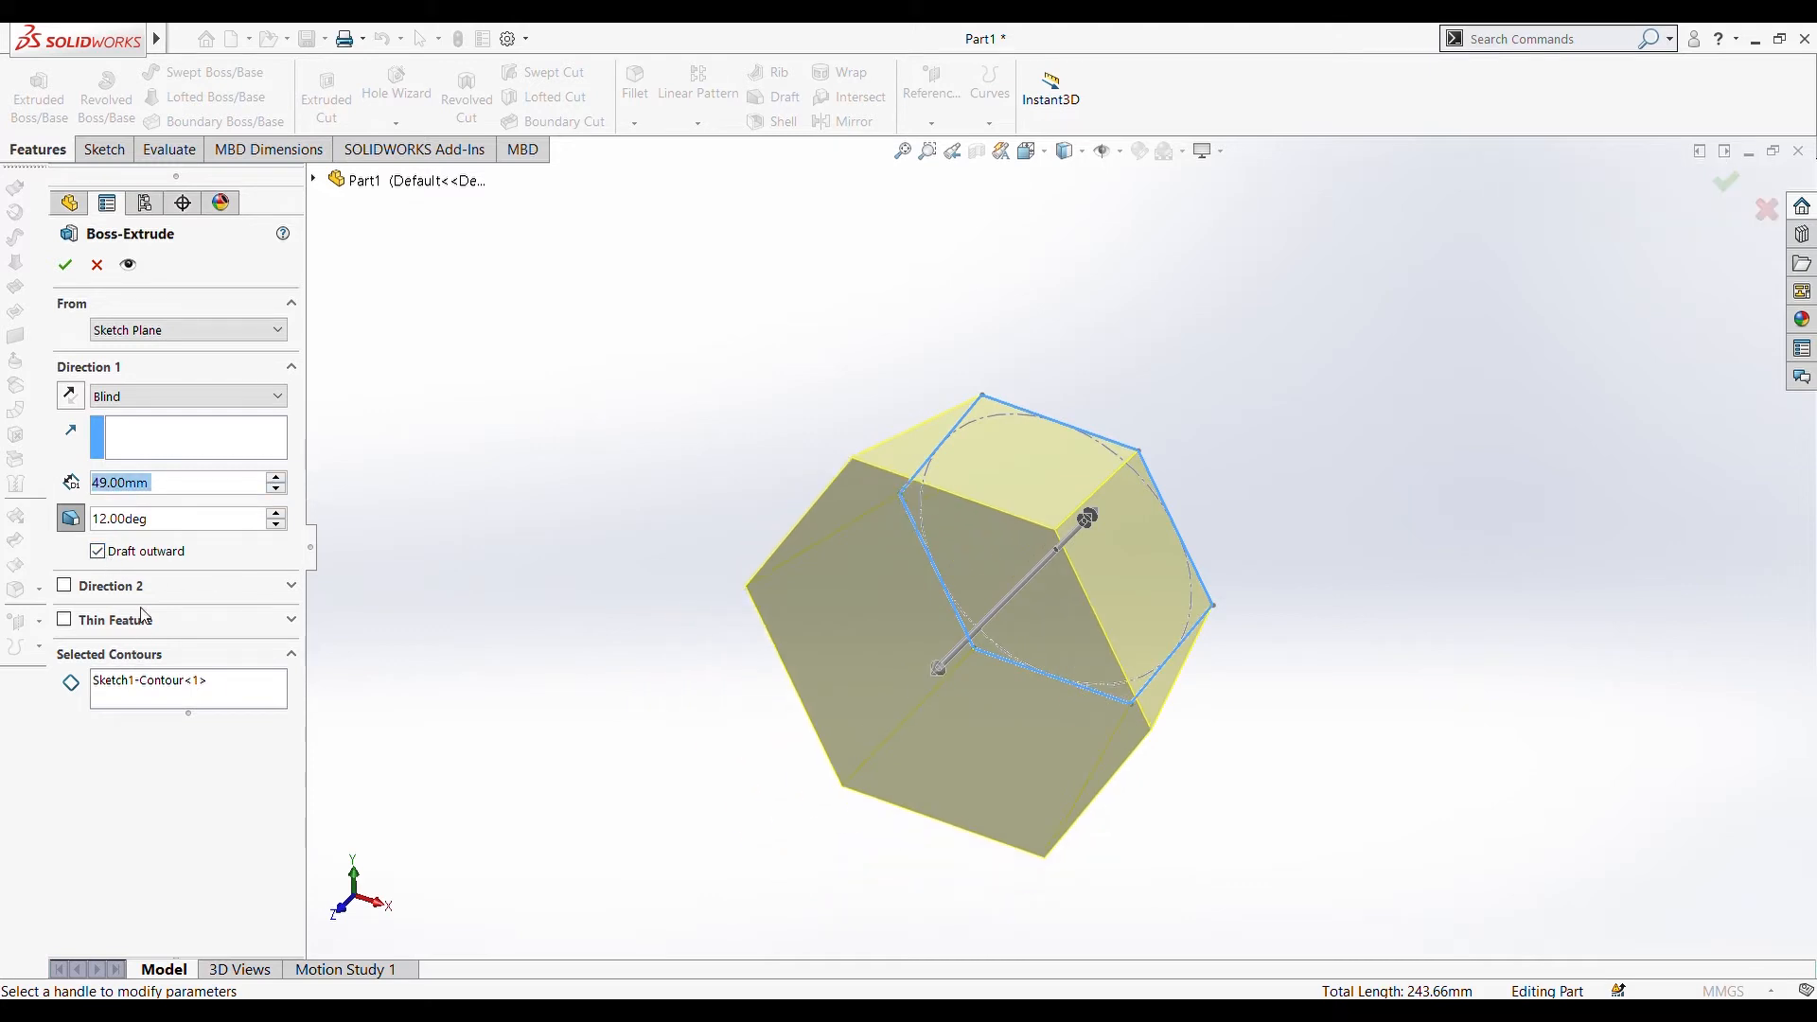
# - Extend the extrusion in a second direction with a blind depth of 70 mm
pyautogui.click(63, 587)
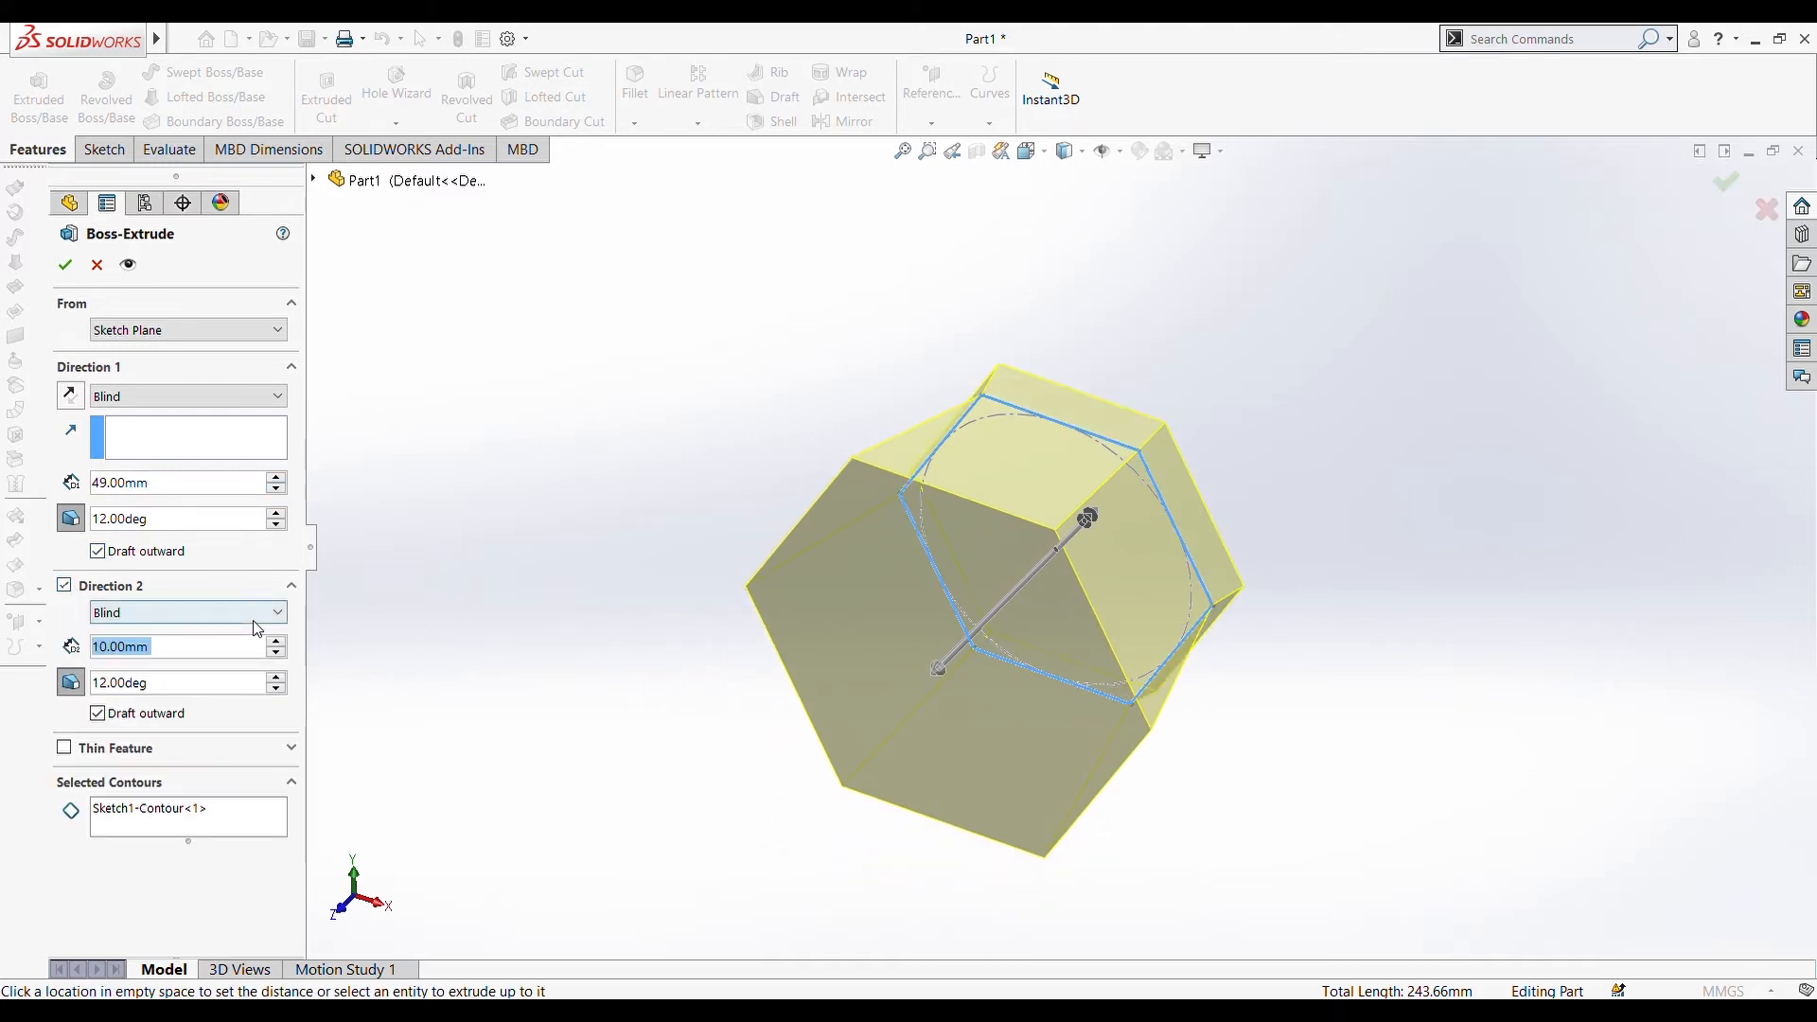
pyautogui.moveTo(1238, 649); pyautogui.dragTo(1188, 678, button='middle')
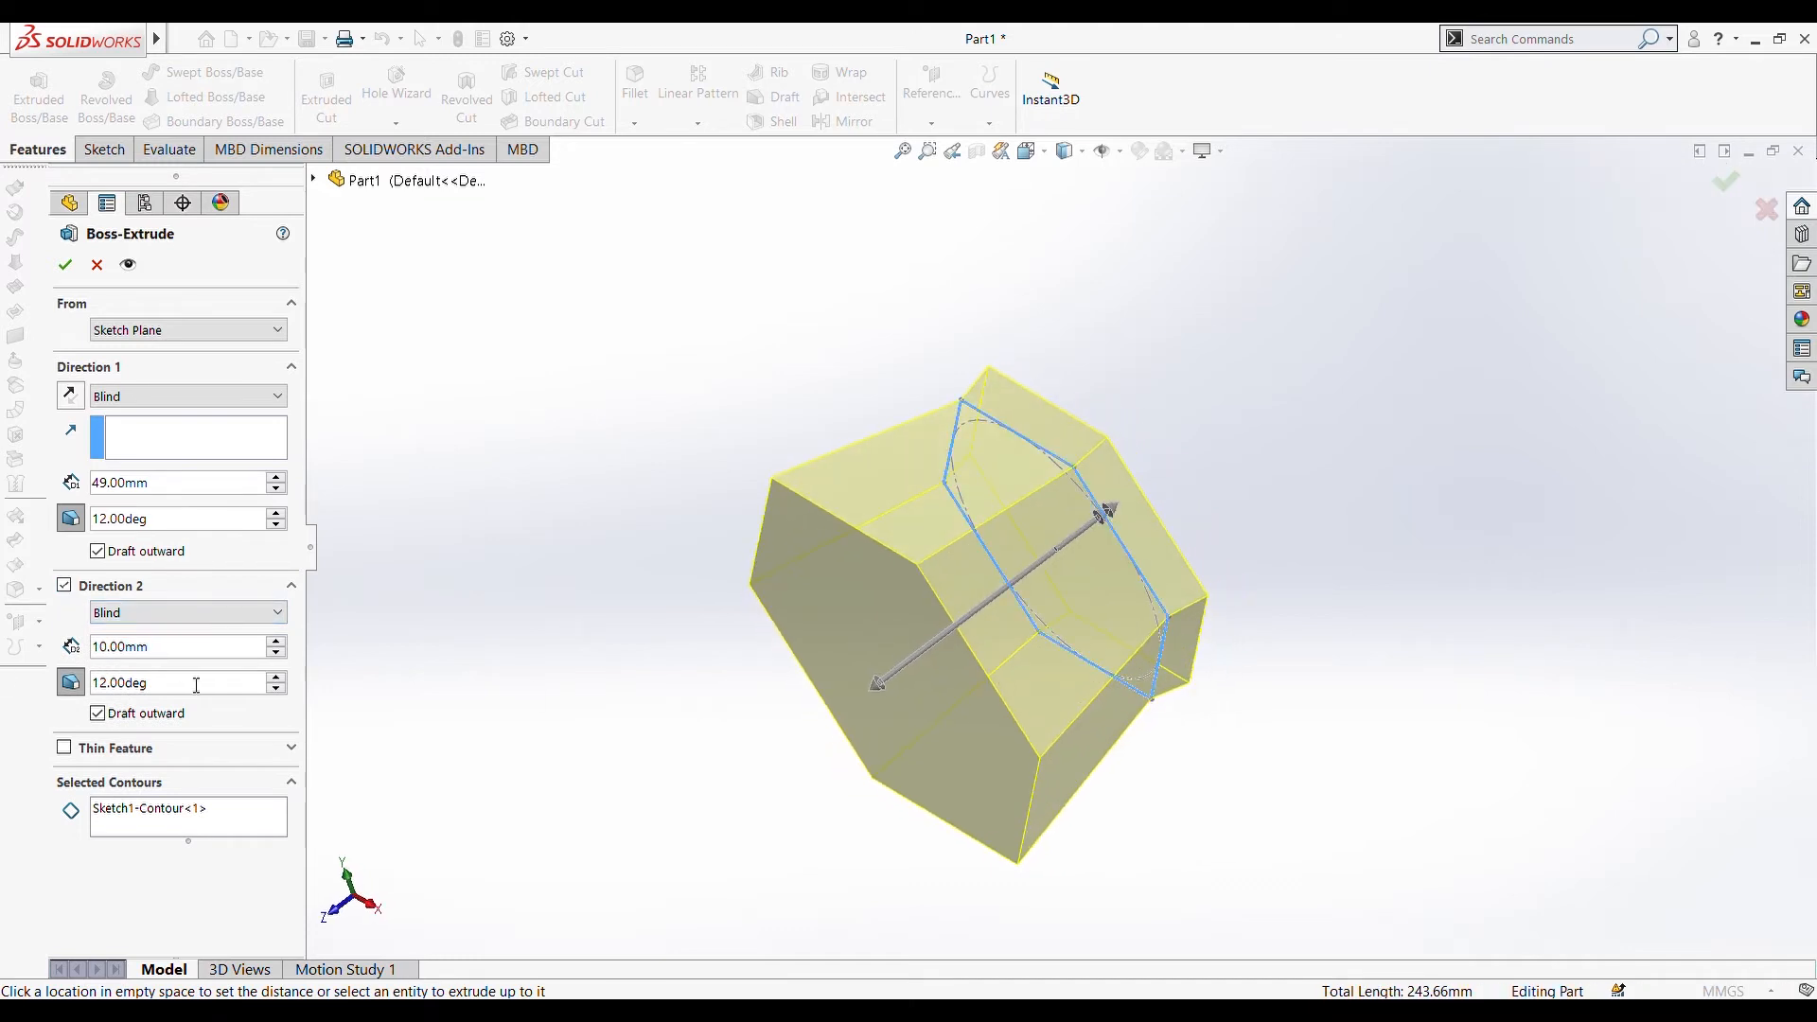
pyautogui.click(274, 643)
pyautogui.click(274, 643)
pyautogui.click(275, 642)
pyautogui.click(275, 642)
pyautogui.click(275, 643)
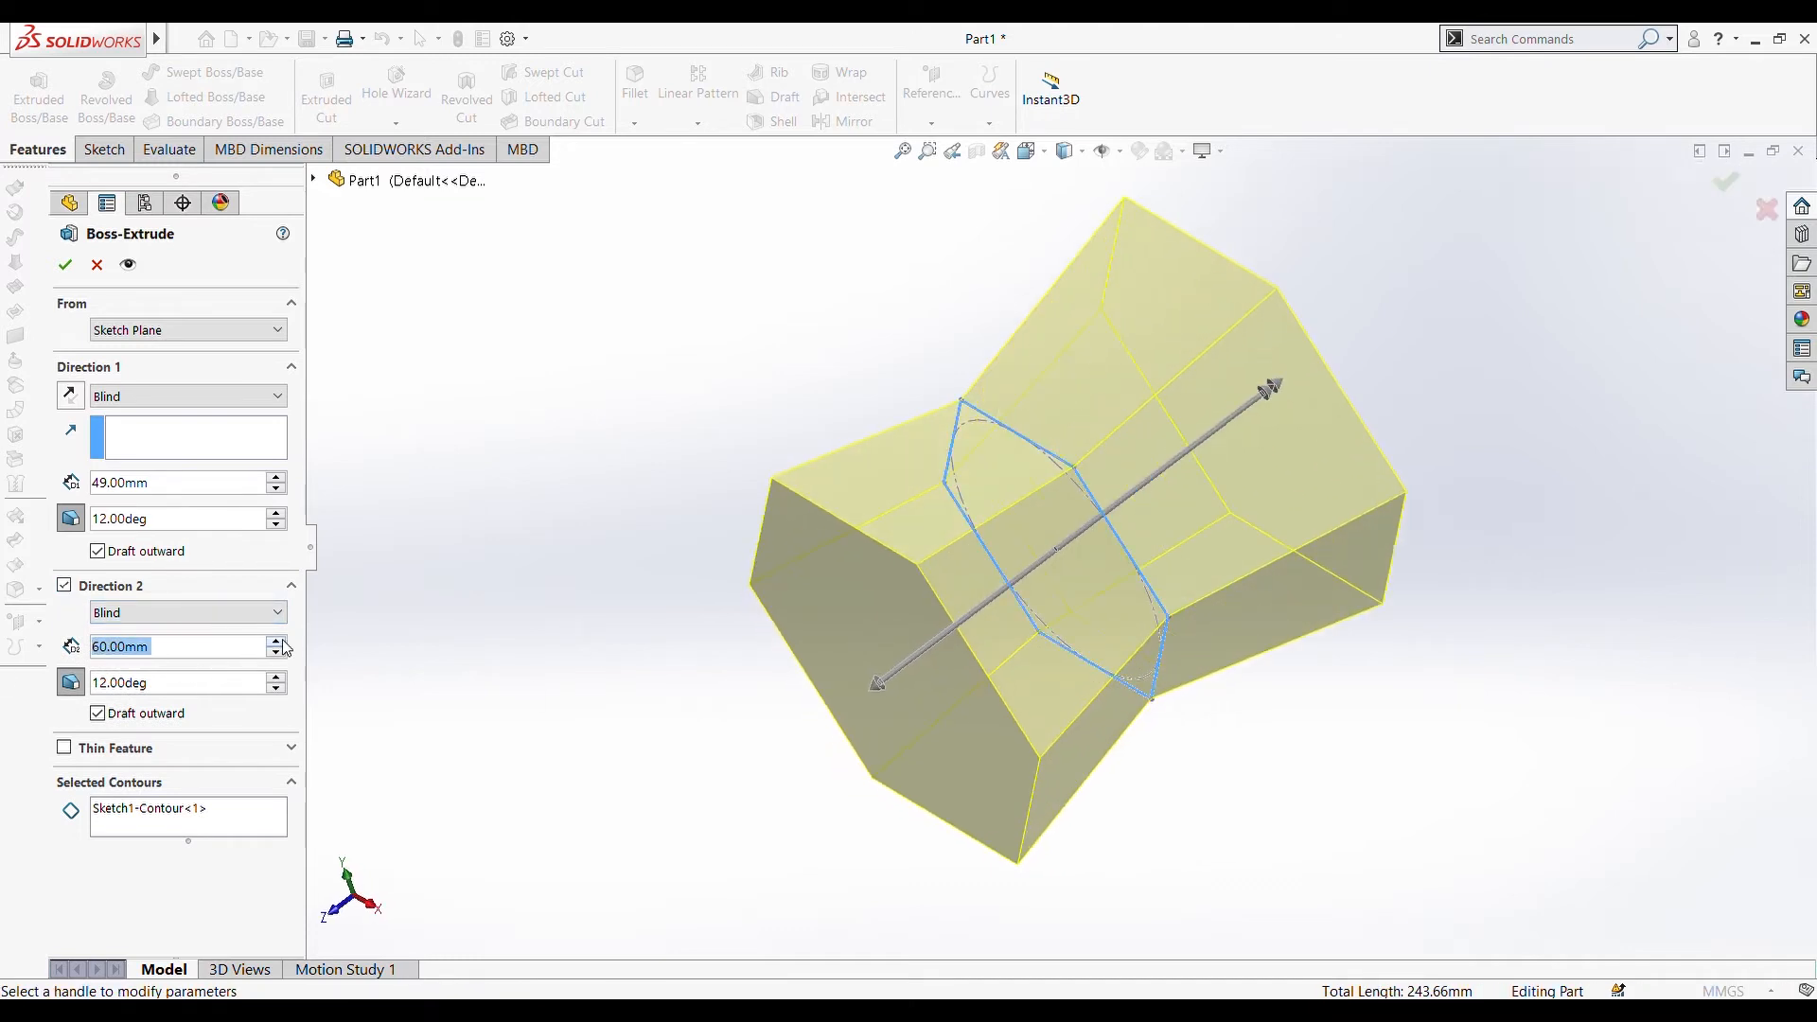
pyautogui.click(275, 642)
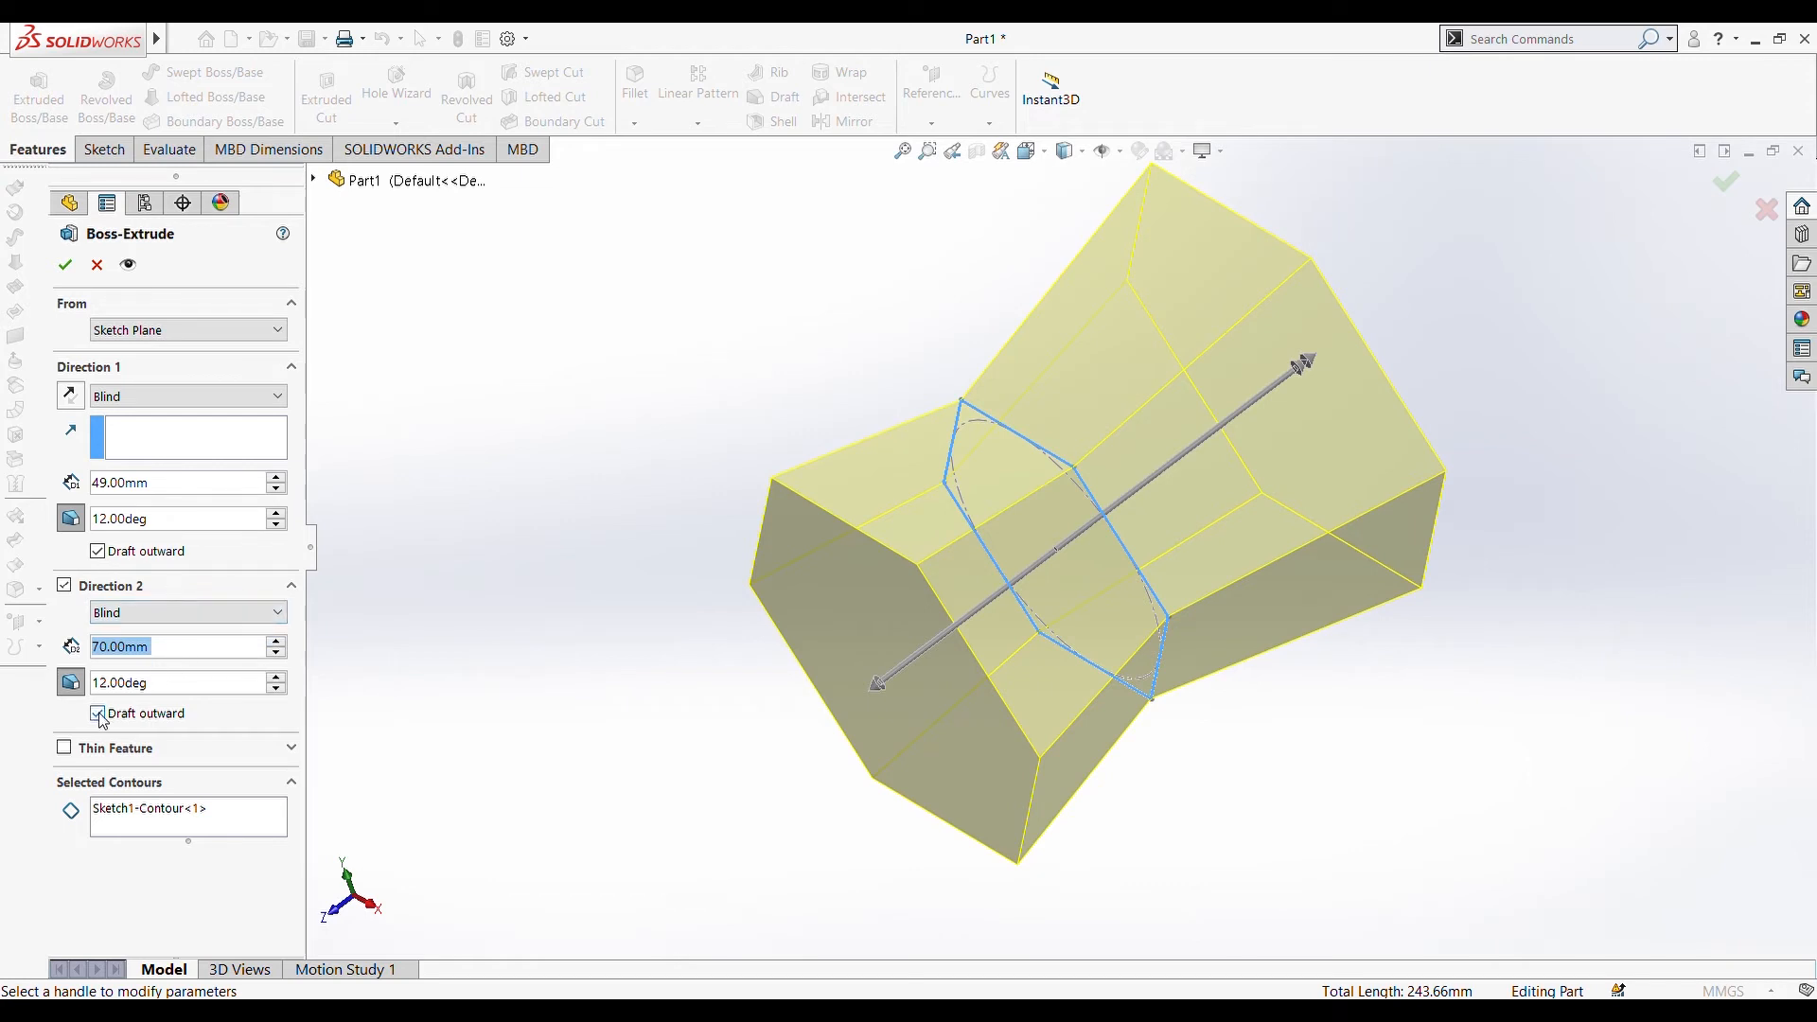
# - Make the extrusion a one-direction thin feature with a wall thickness of 1 mm
pyautogui.click(63, 748)
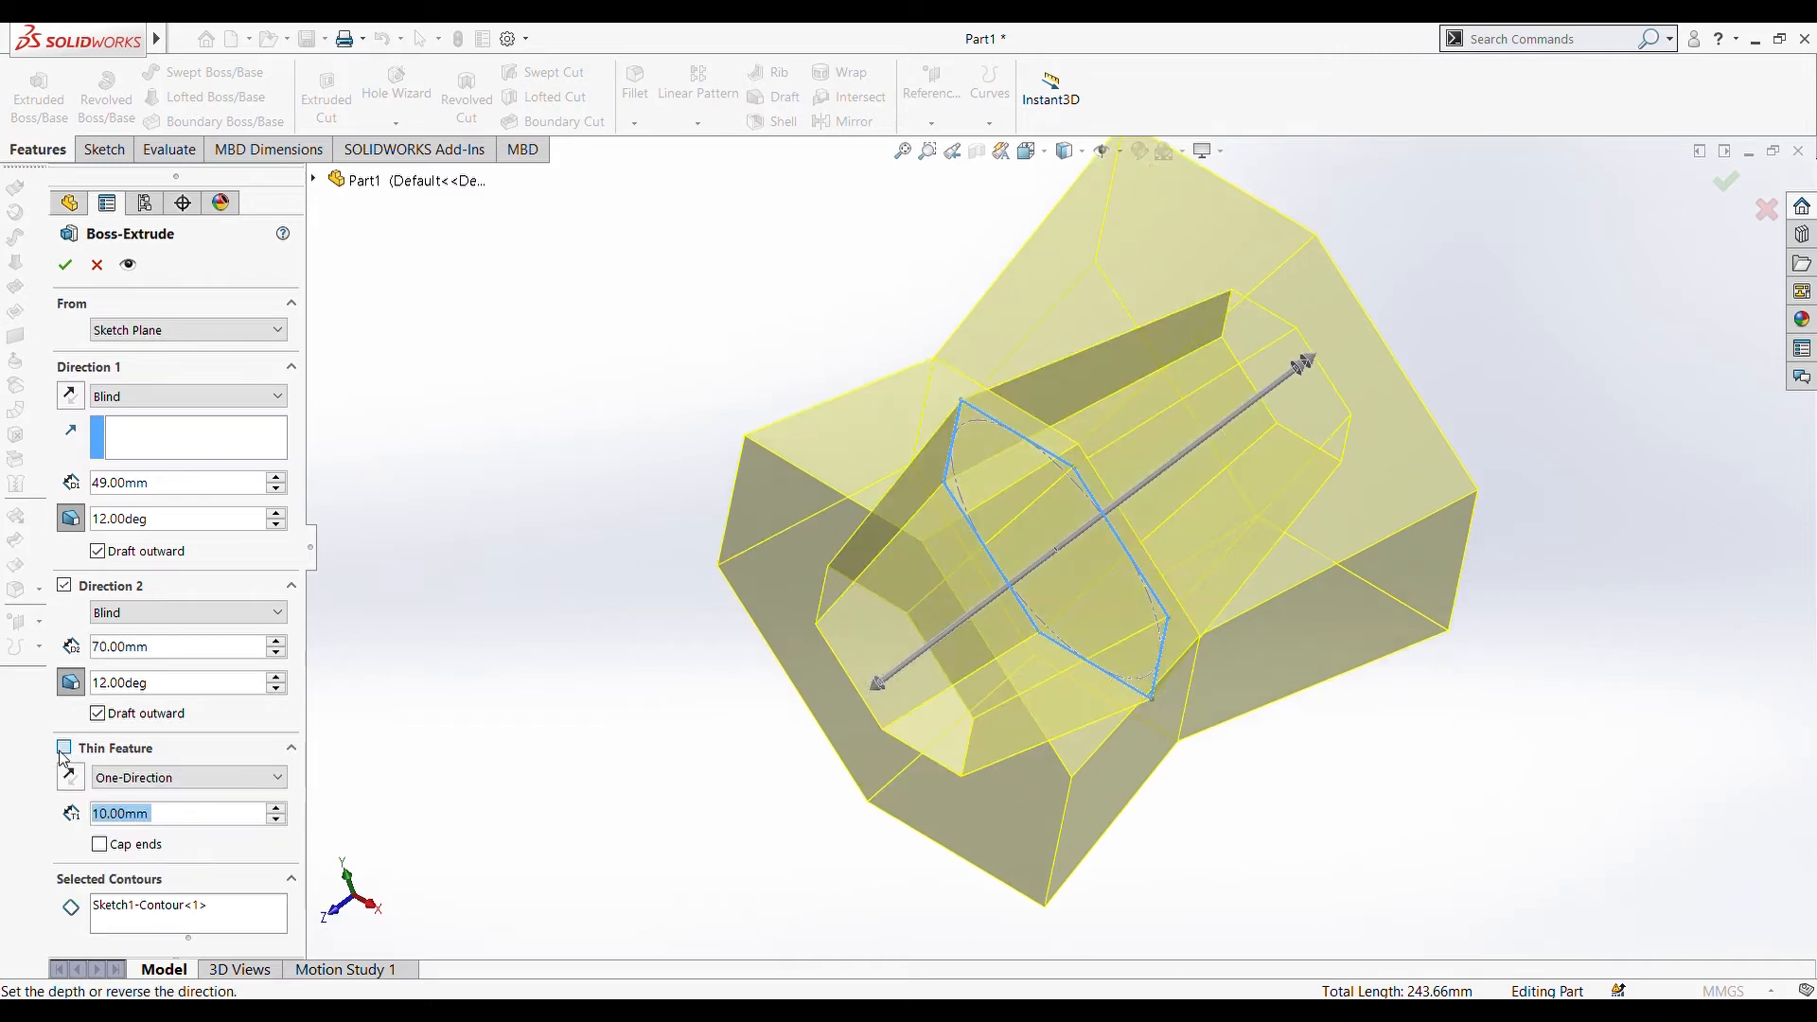
pyautogui.moveTo(690, 852); pyautogui.dragTo(880, 641, button='middle')
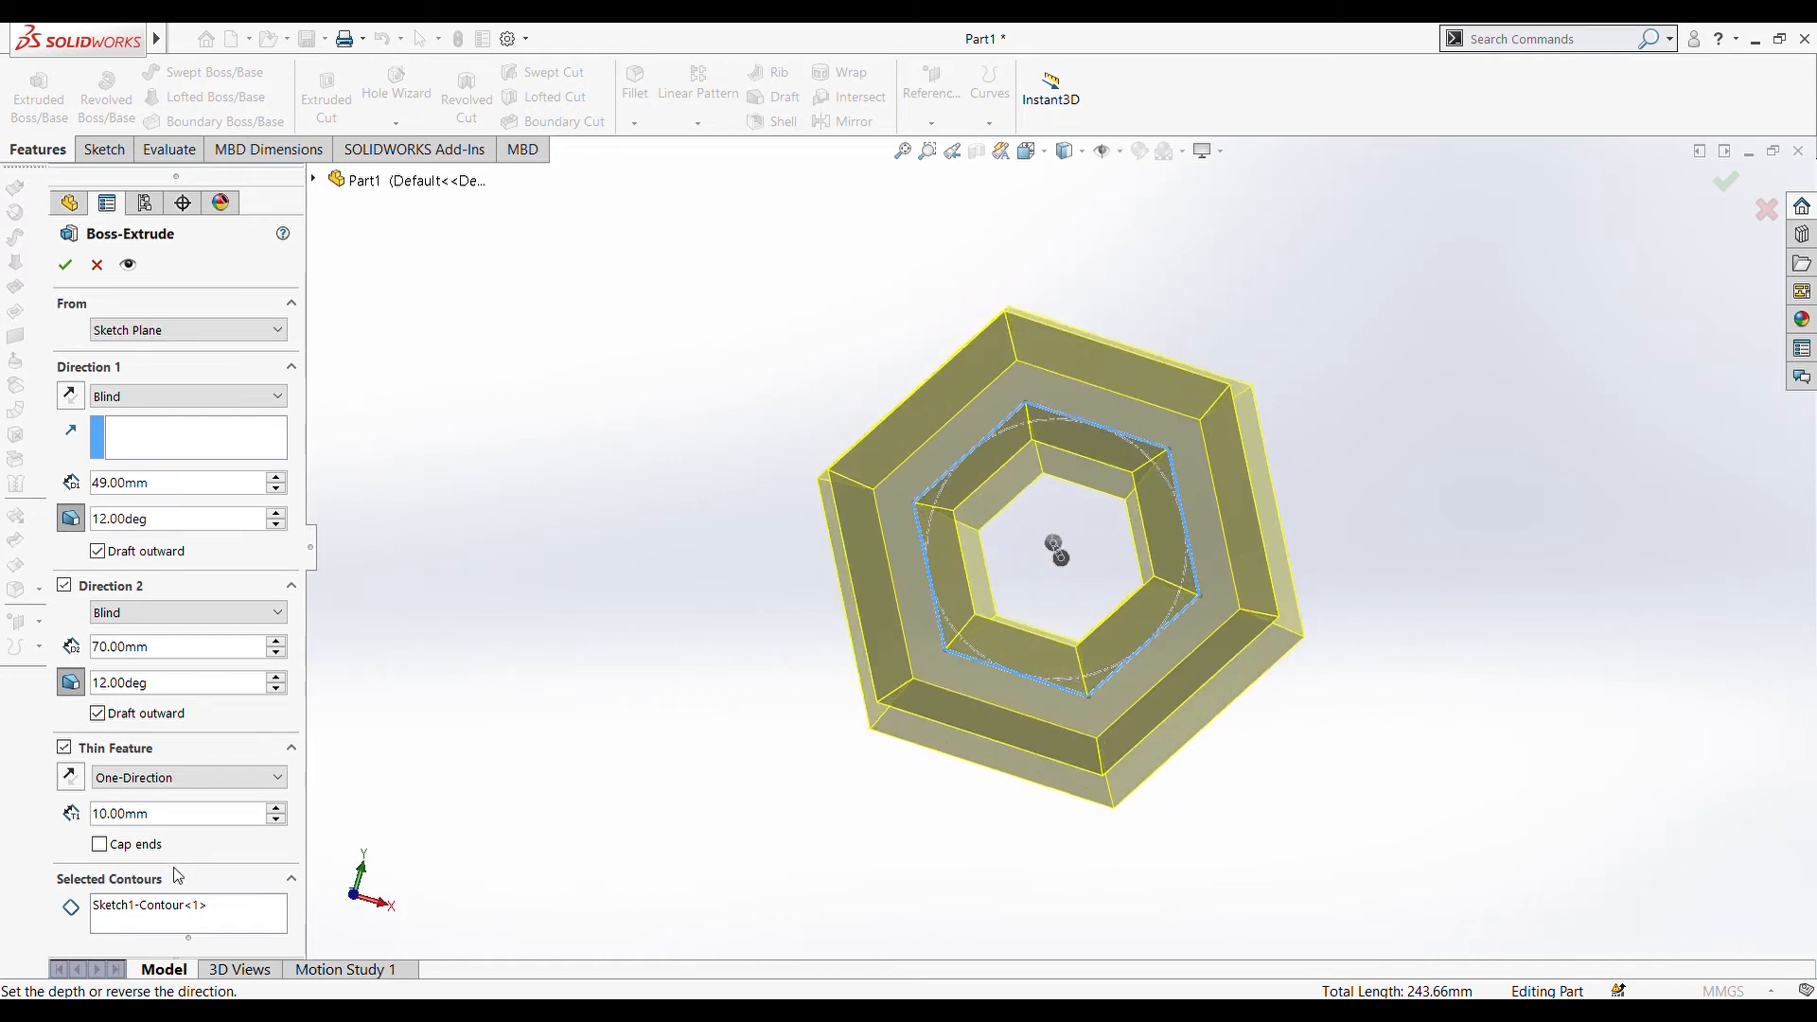
pyautogui.click(171, 823)
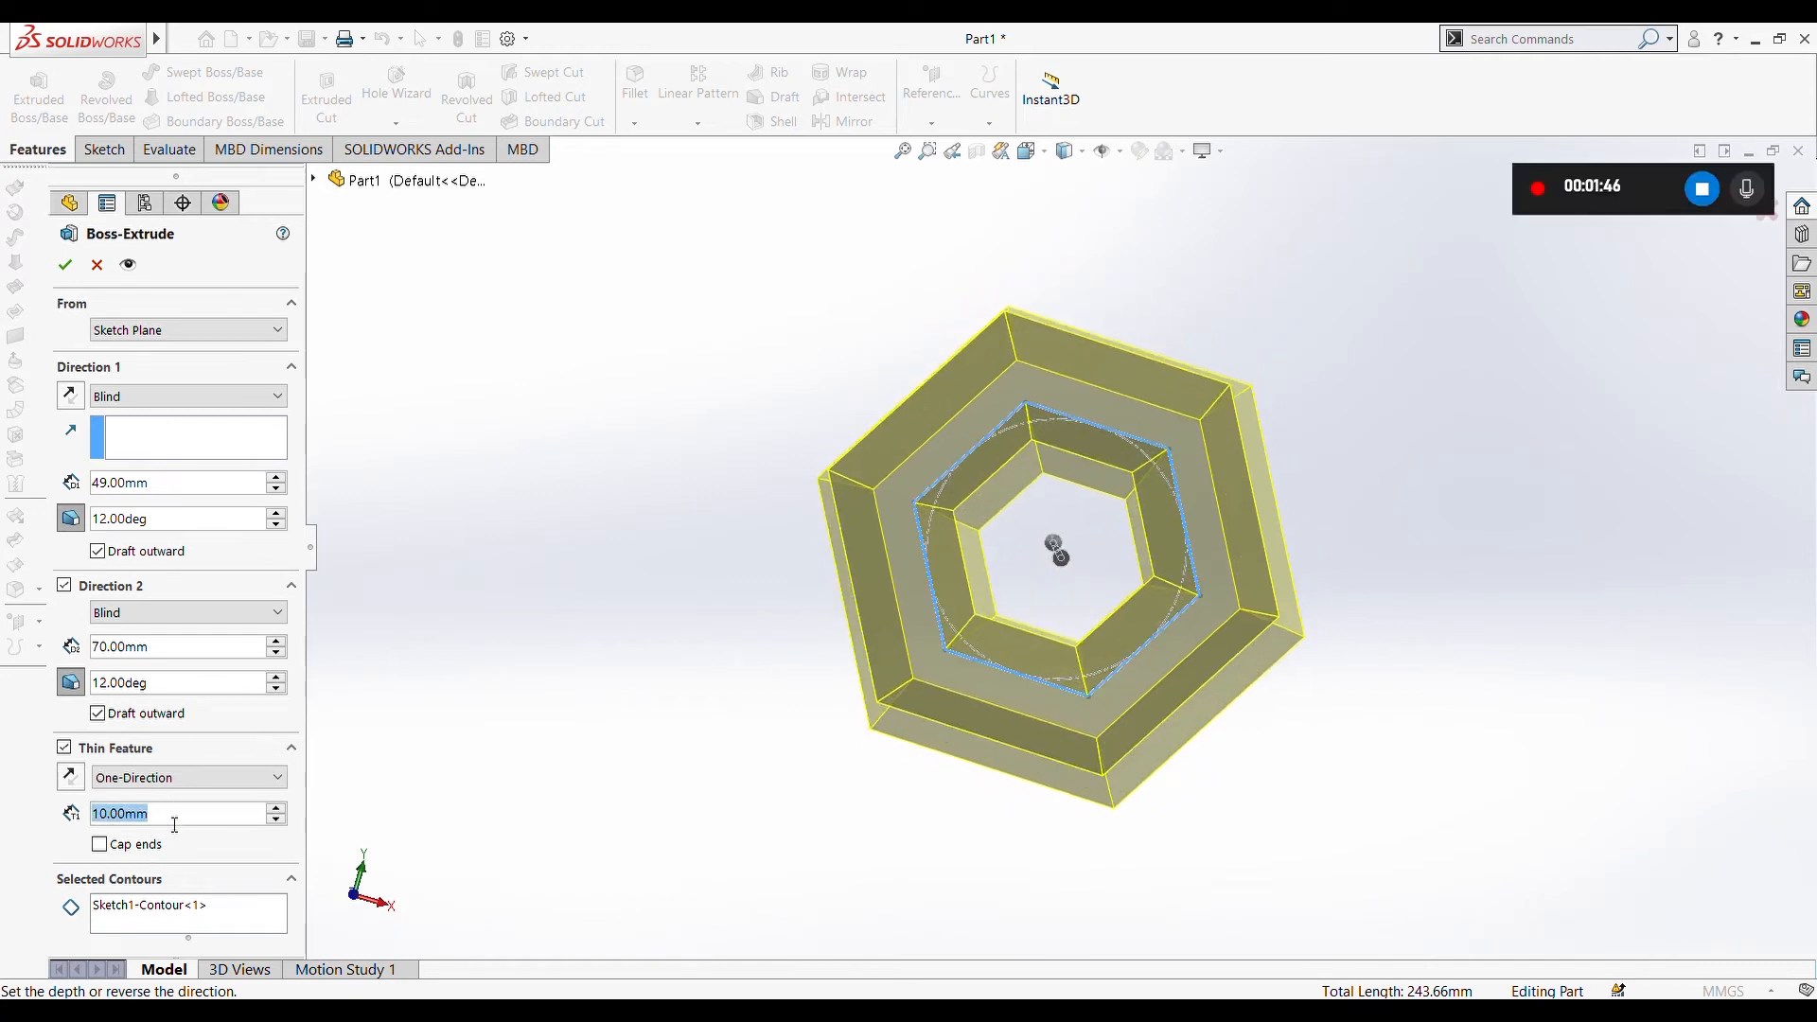
pyautogui.write('1')
pyautogui.press('Return')
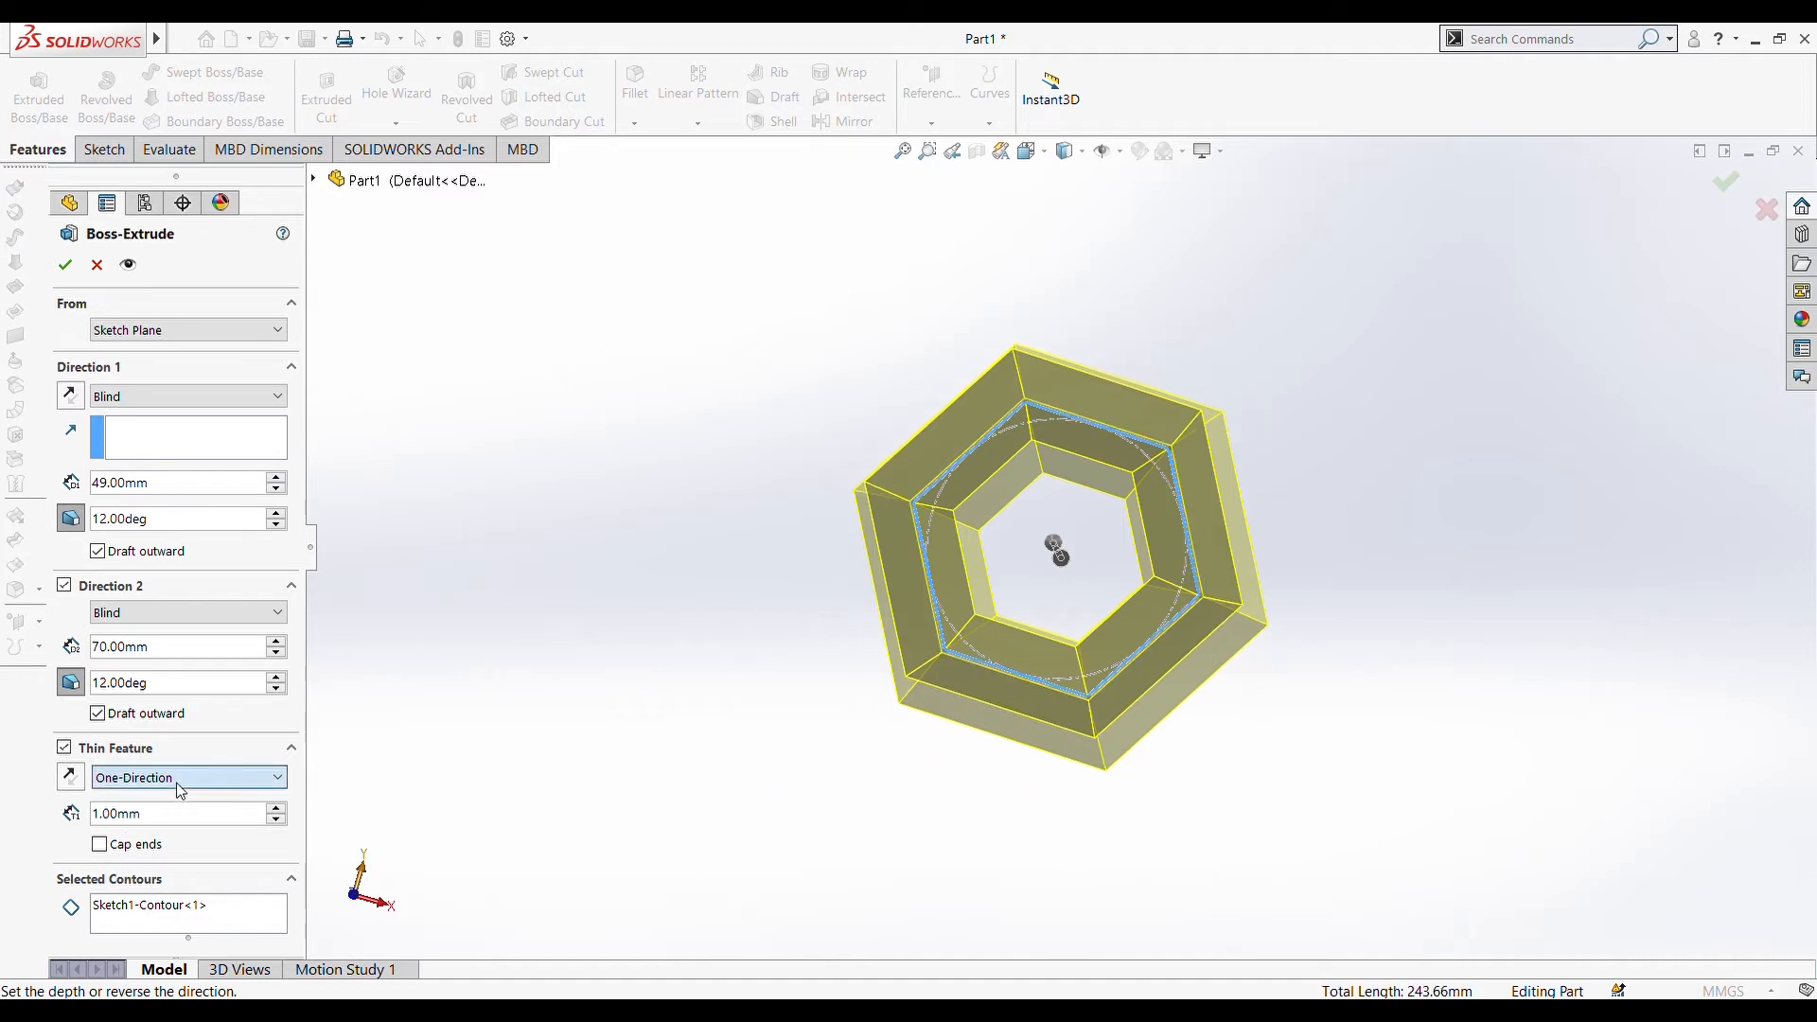
# - Try the Two-Direction and Mid-Plane thin feature types, inspect each preview, and return to One-Direction
pyautogui.click(163, 841)
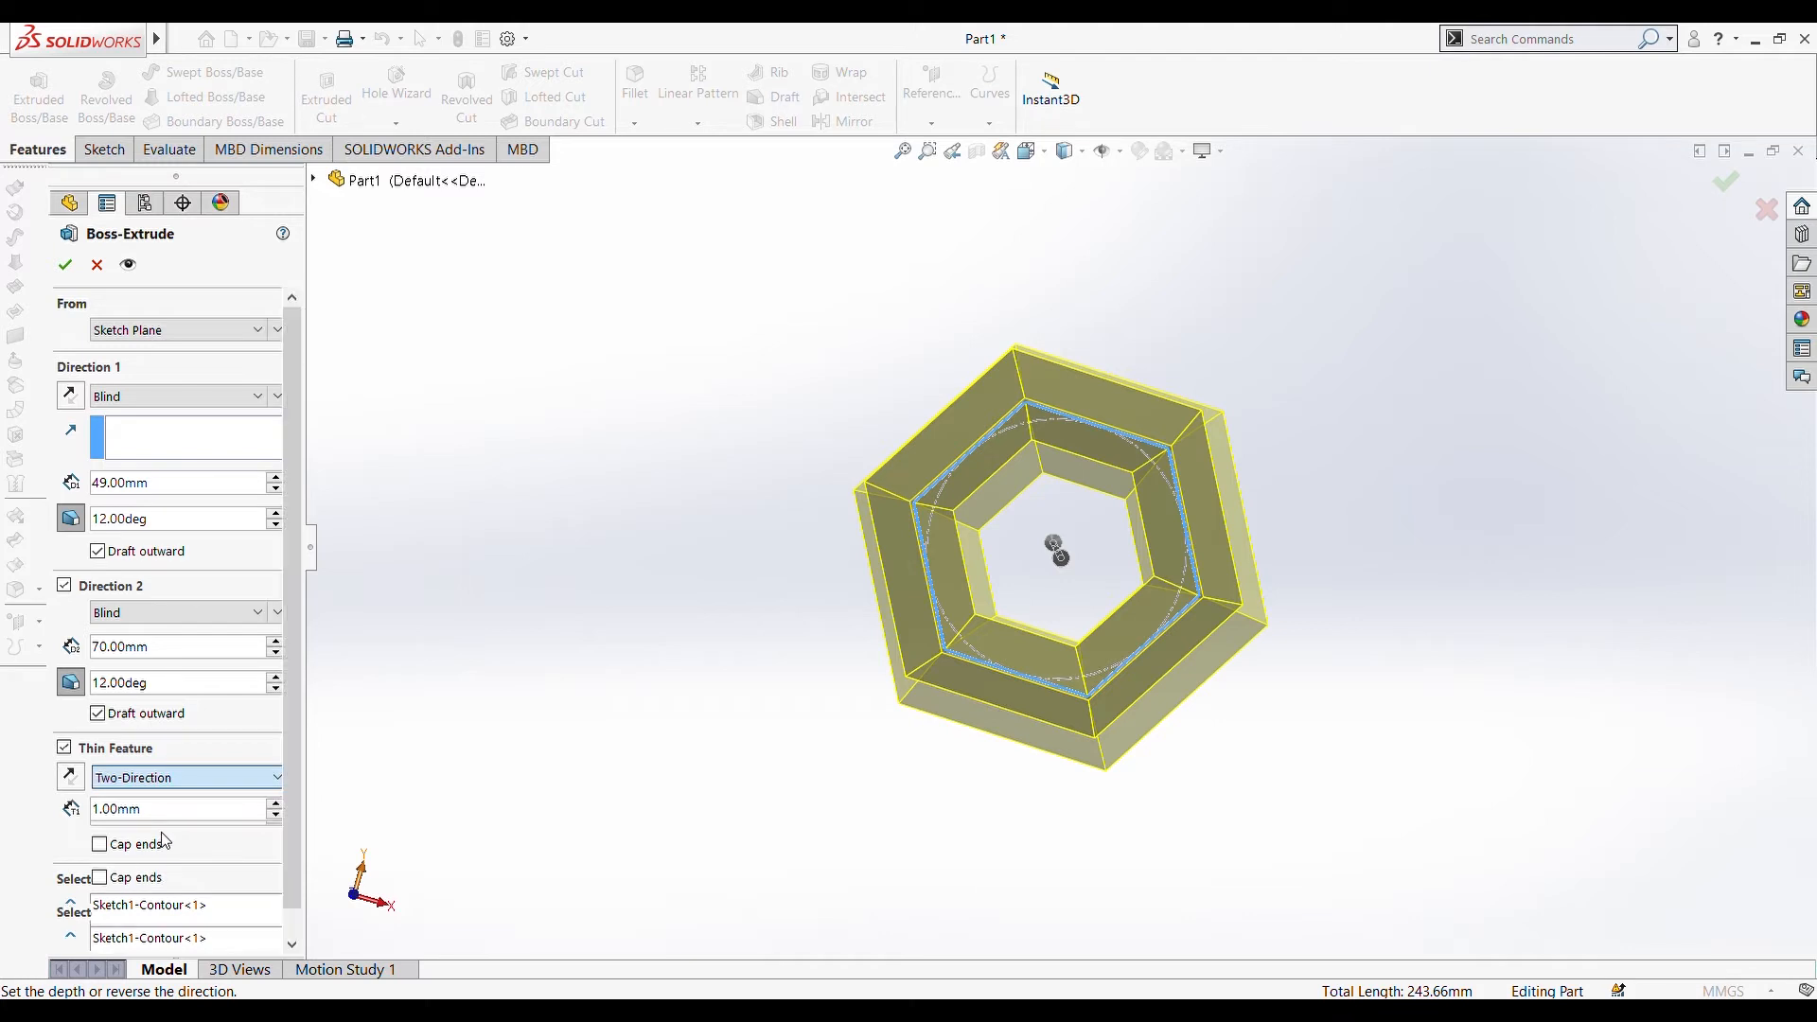
pyautogui.scroll(1, 881, 855)
pyautogui.moveTo(882, 857)
pyautogui.mouseDown(button='middle')
pyautogui.moveTo(926, 682)
pyautogui.moveTo(899, 850)
pyautogui.moveTo(876, 859)
pyautogui.mouseUp(button='middle')
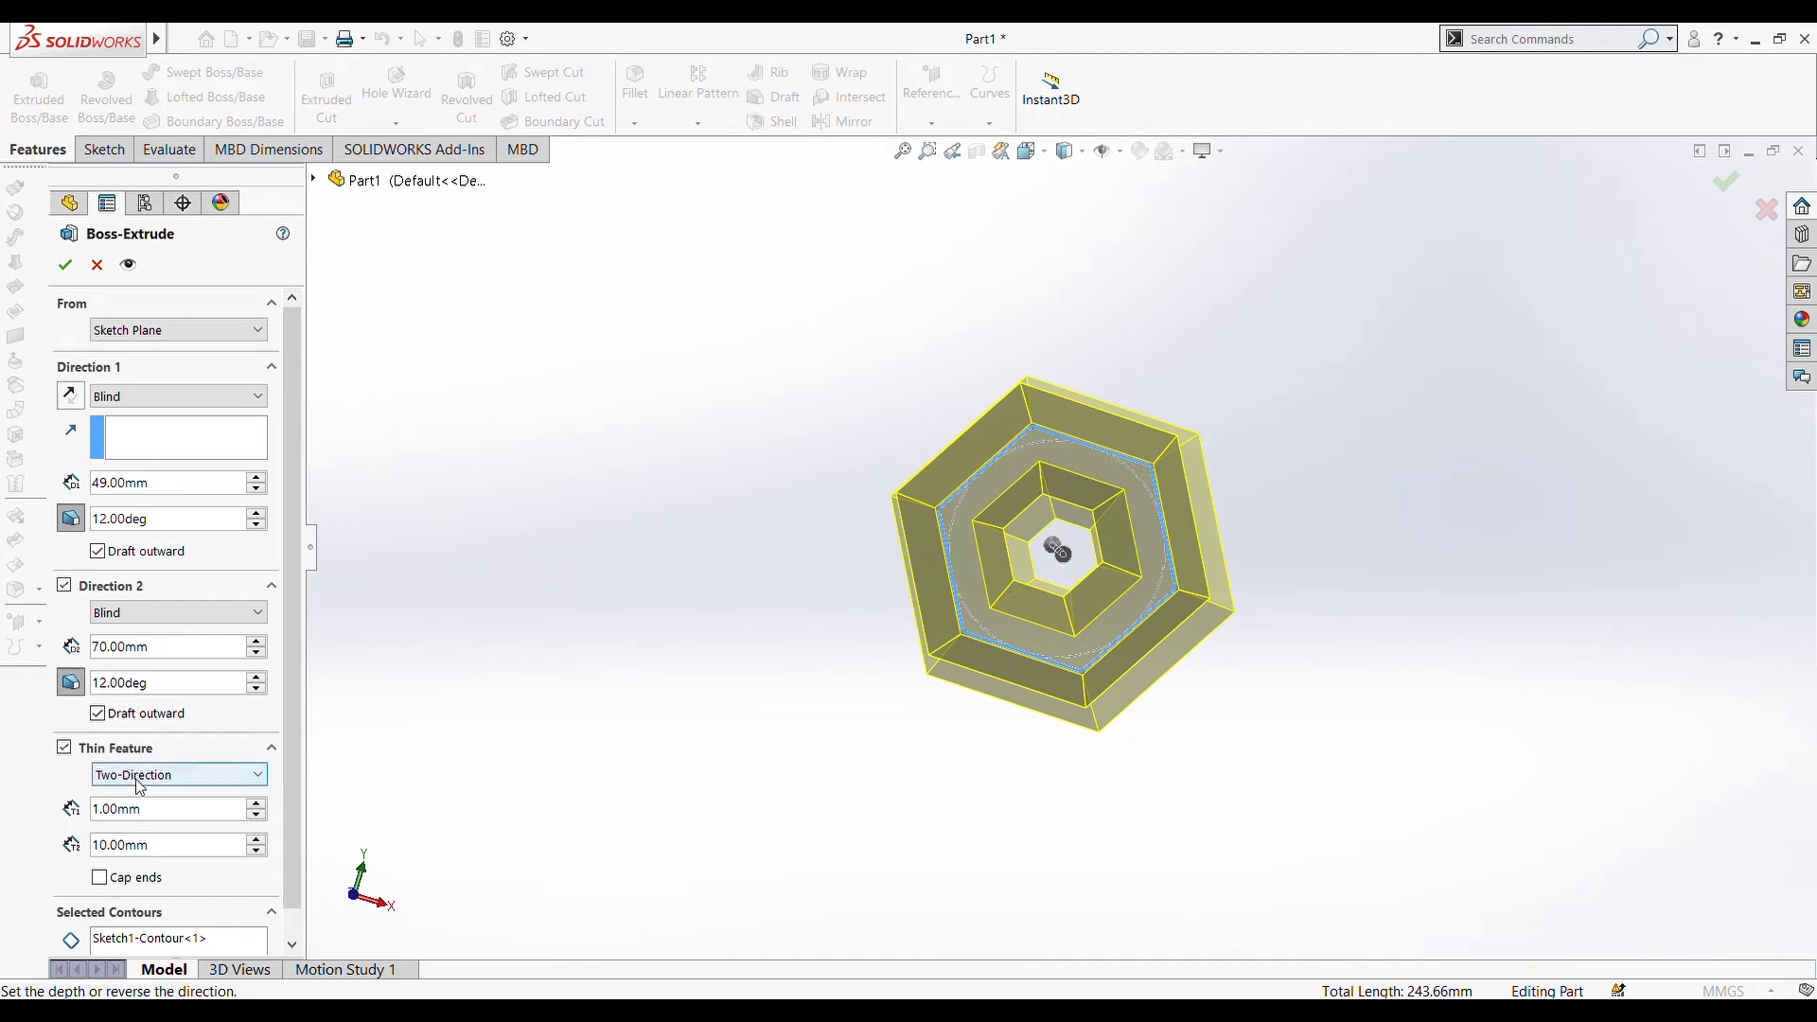
pyautogui.click(137, 815)
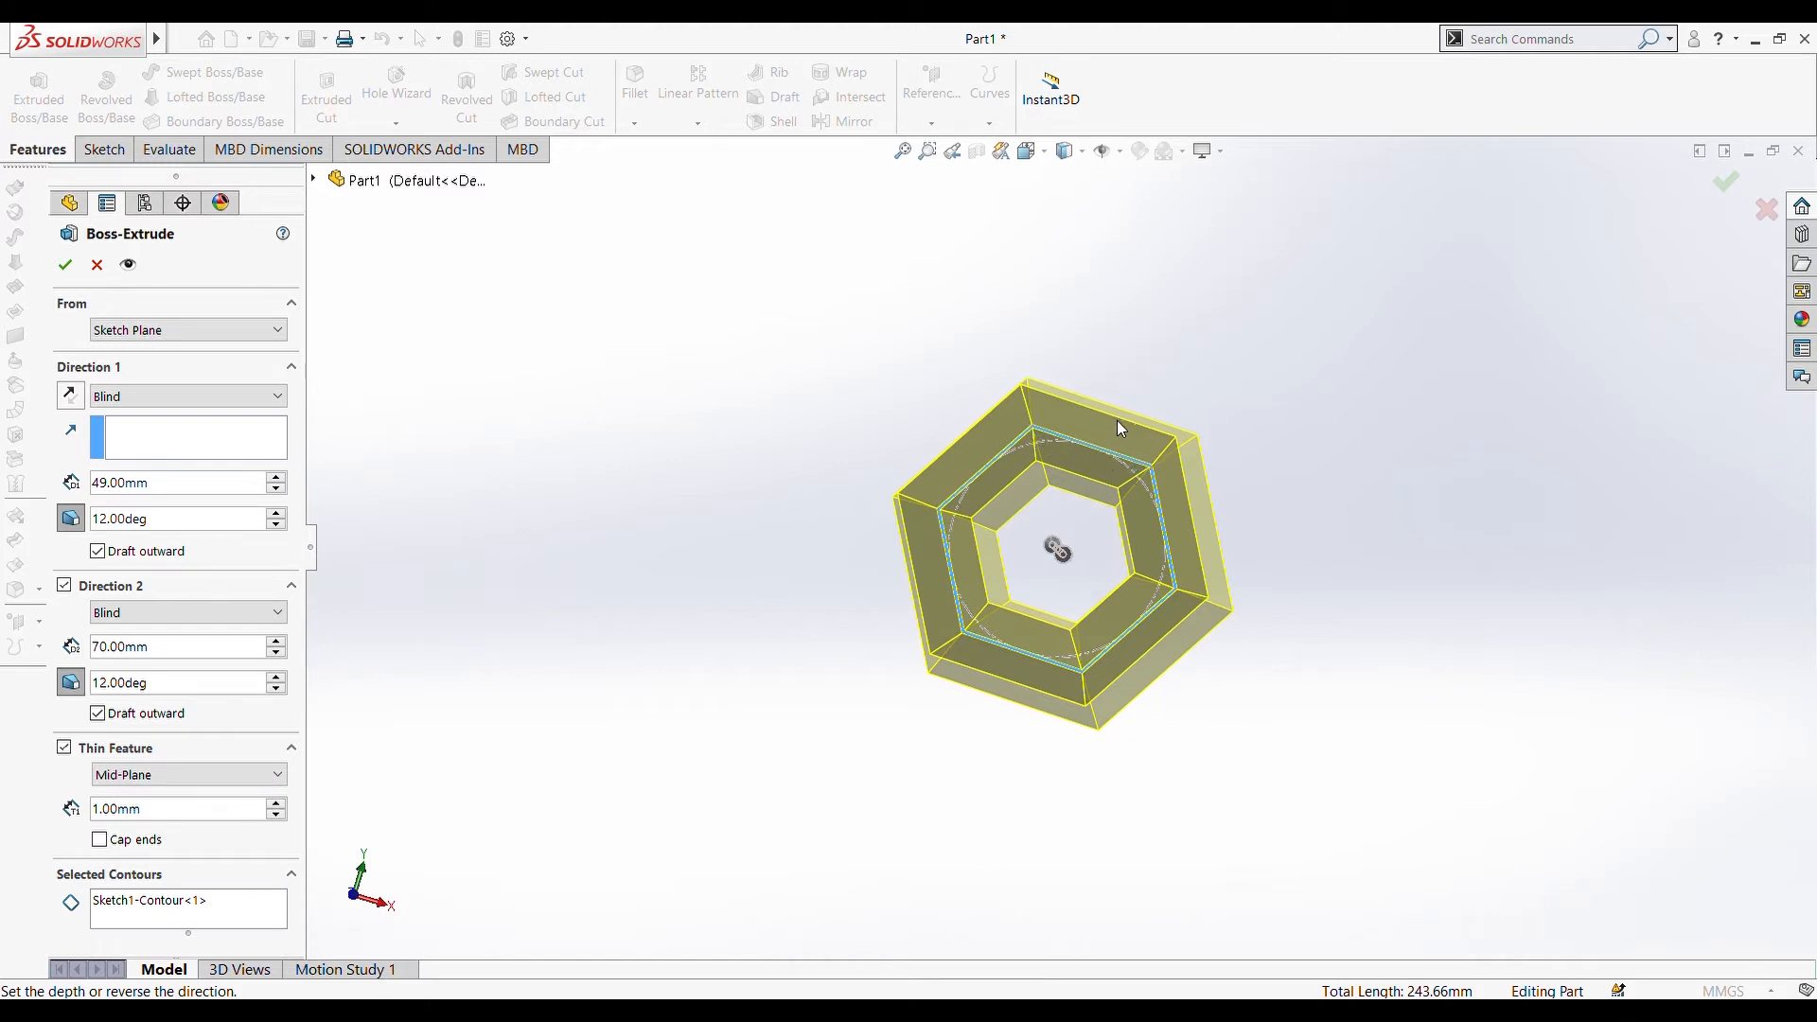
pyautogui.moveTo(1064, 586); pyautogui.dragTo(1086, 540, button='middle')
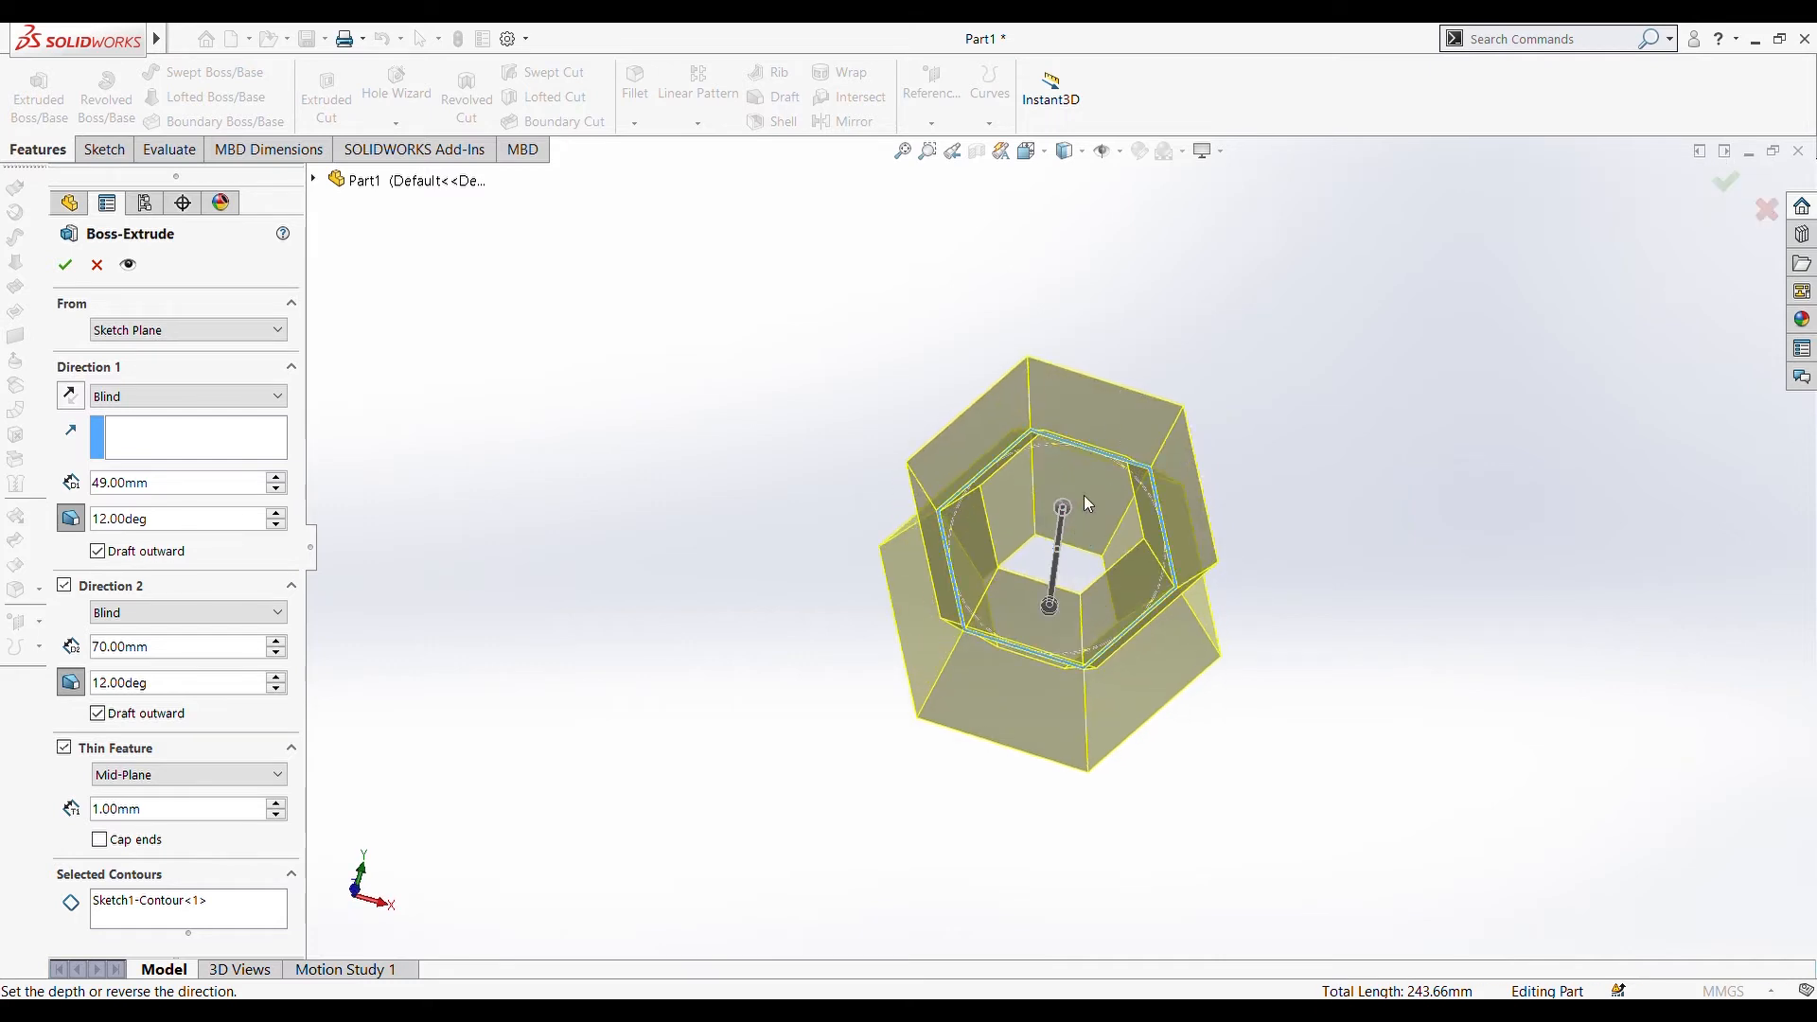
pyautogui.moveTo(1085, 497); pyautogui.dragTo(1076, 591, button='middle')
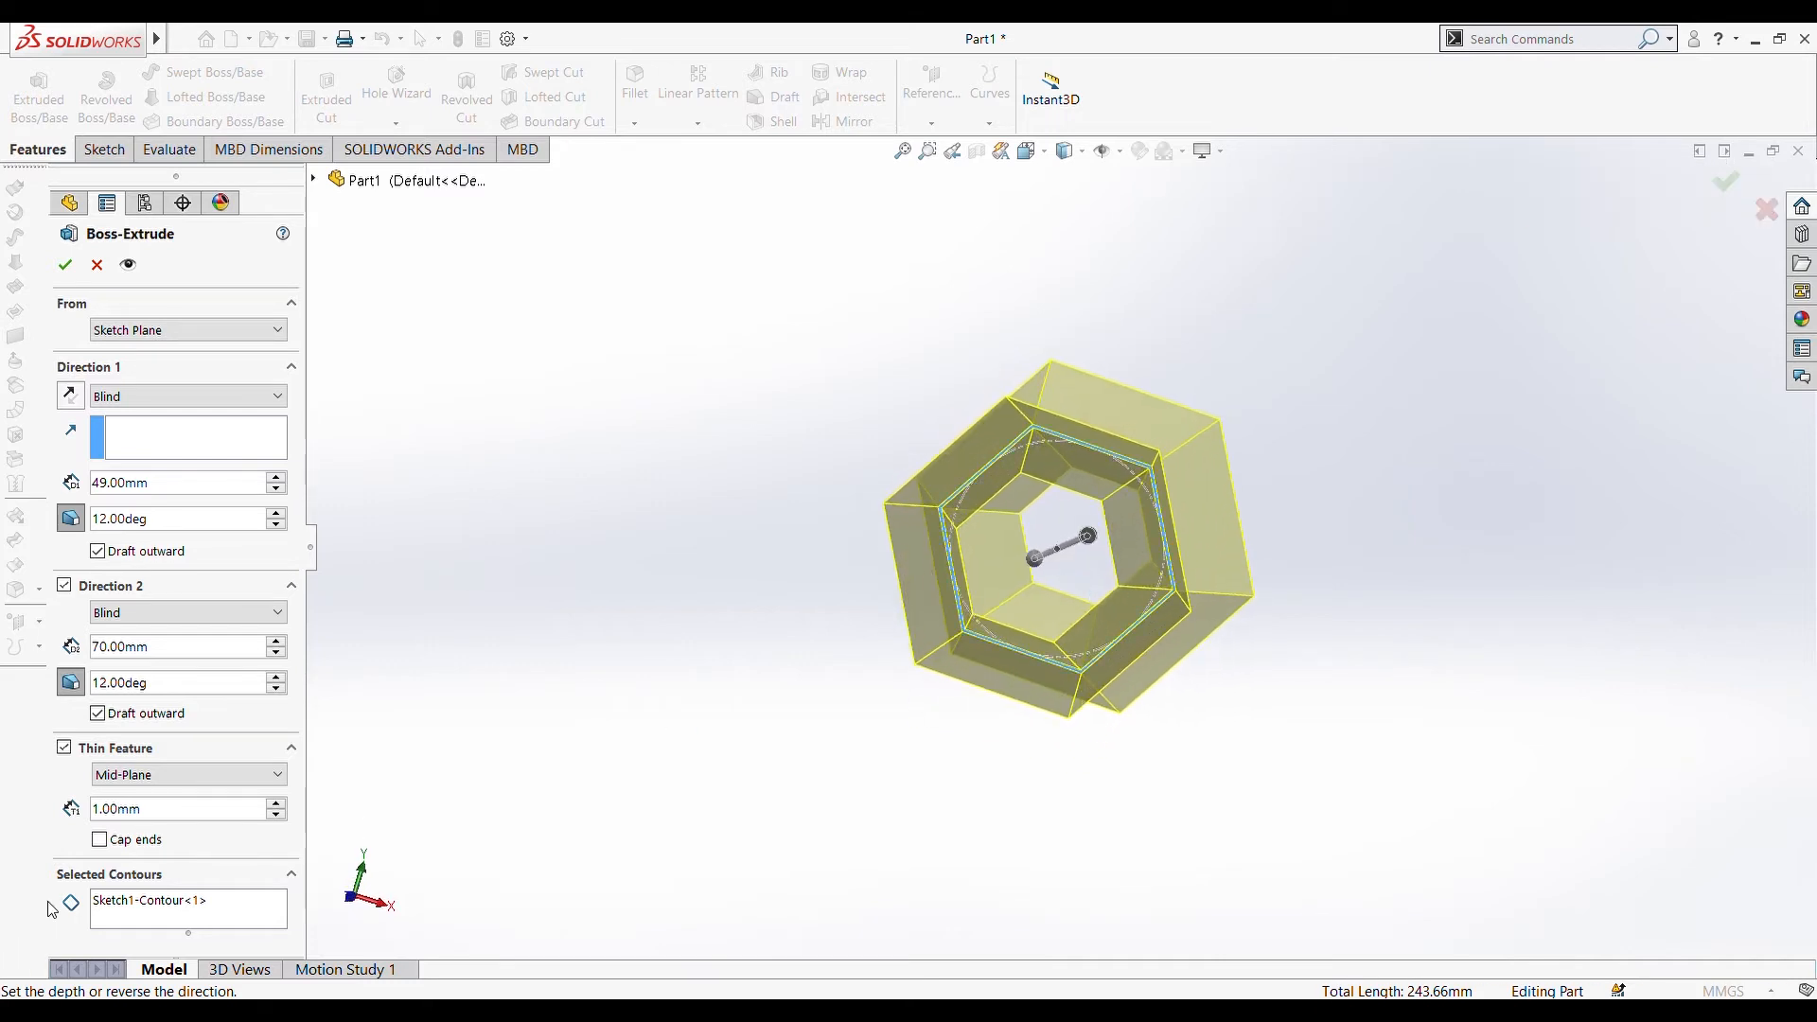
pyautogui.click(186, 800)
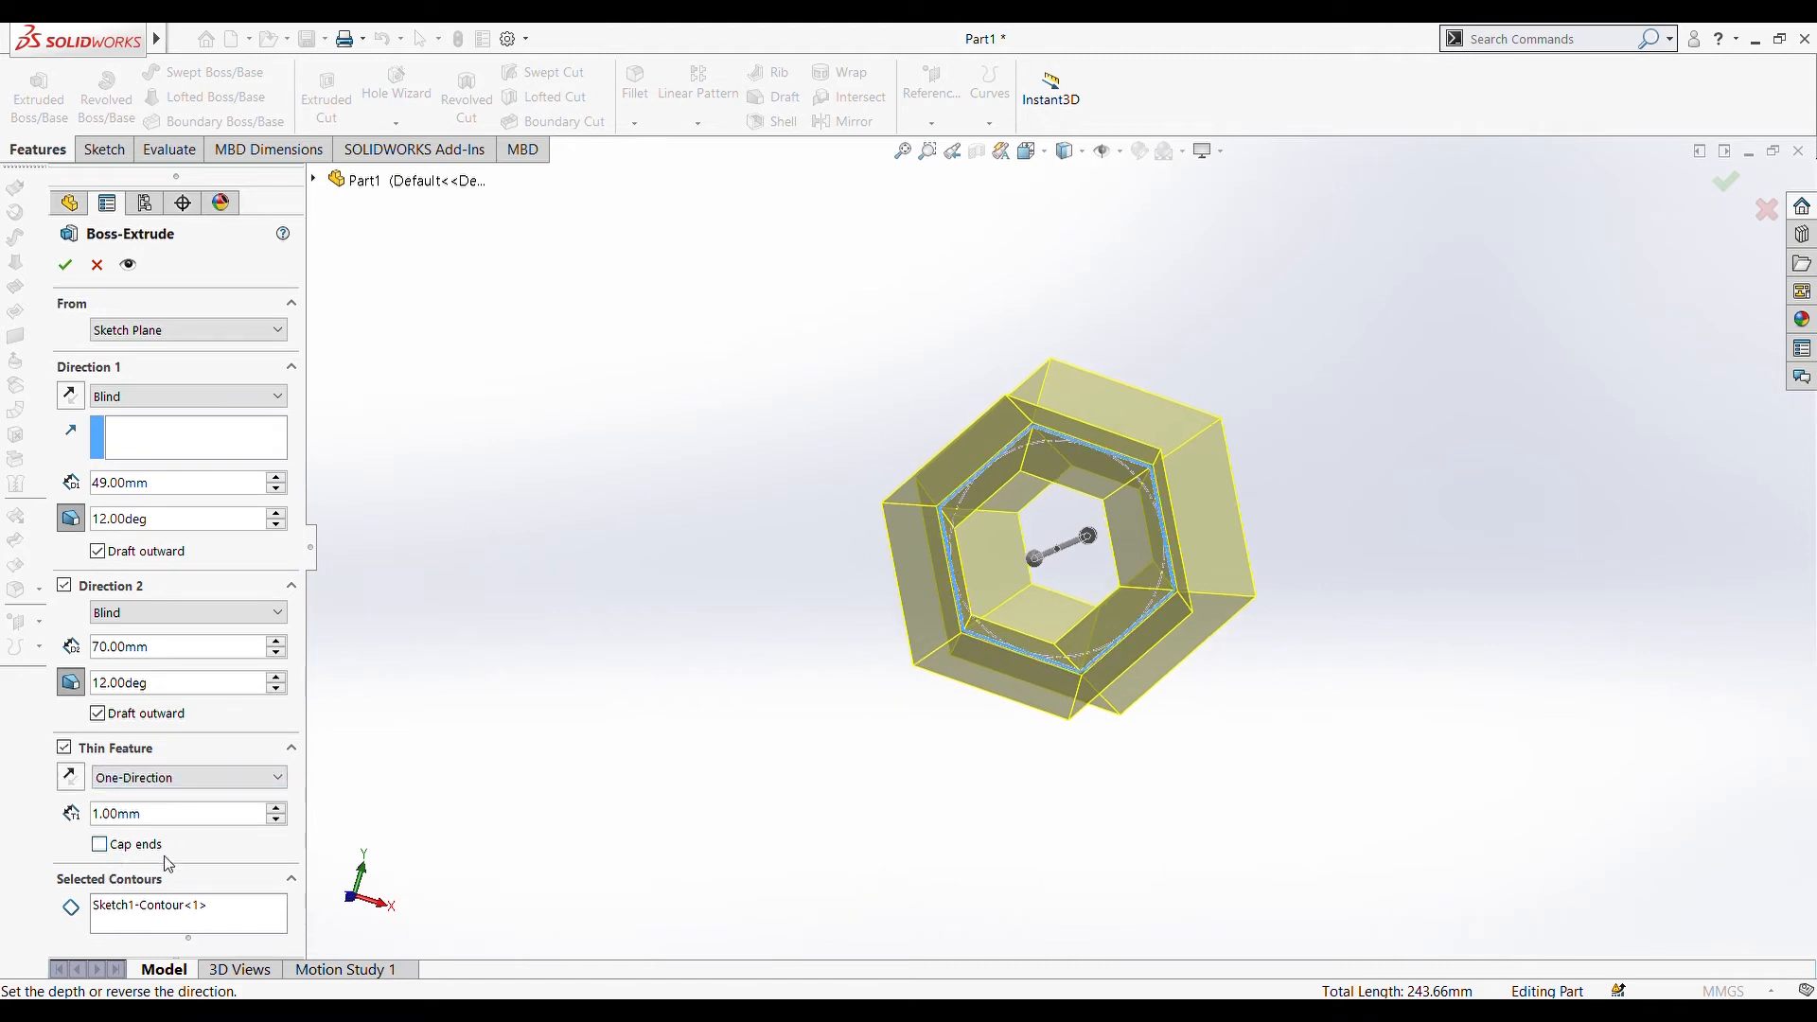
# - Enable capped ends on the thin feature and turn off the draft in both extrusion directions
pyautogui.click(99, 845)
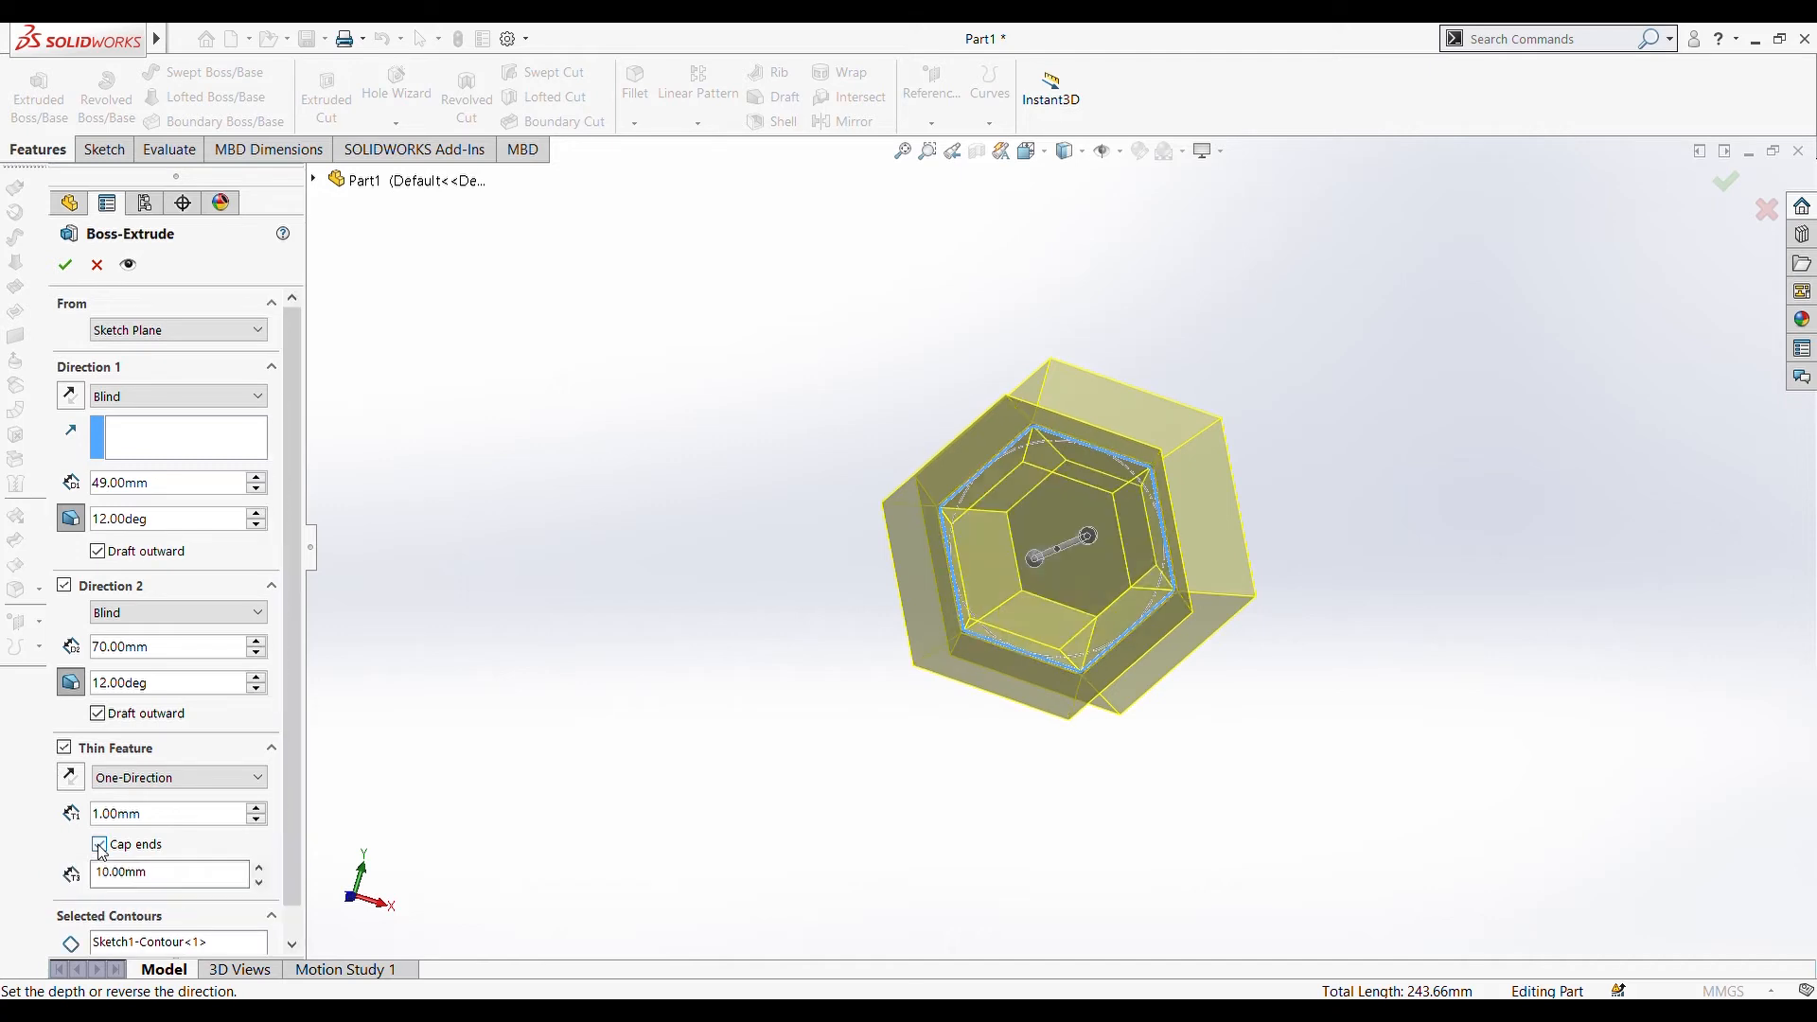
pyautogui.moveTo(1481, 745); pyautogui.dragTo(1404, 793, button='middle')
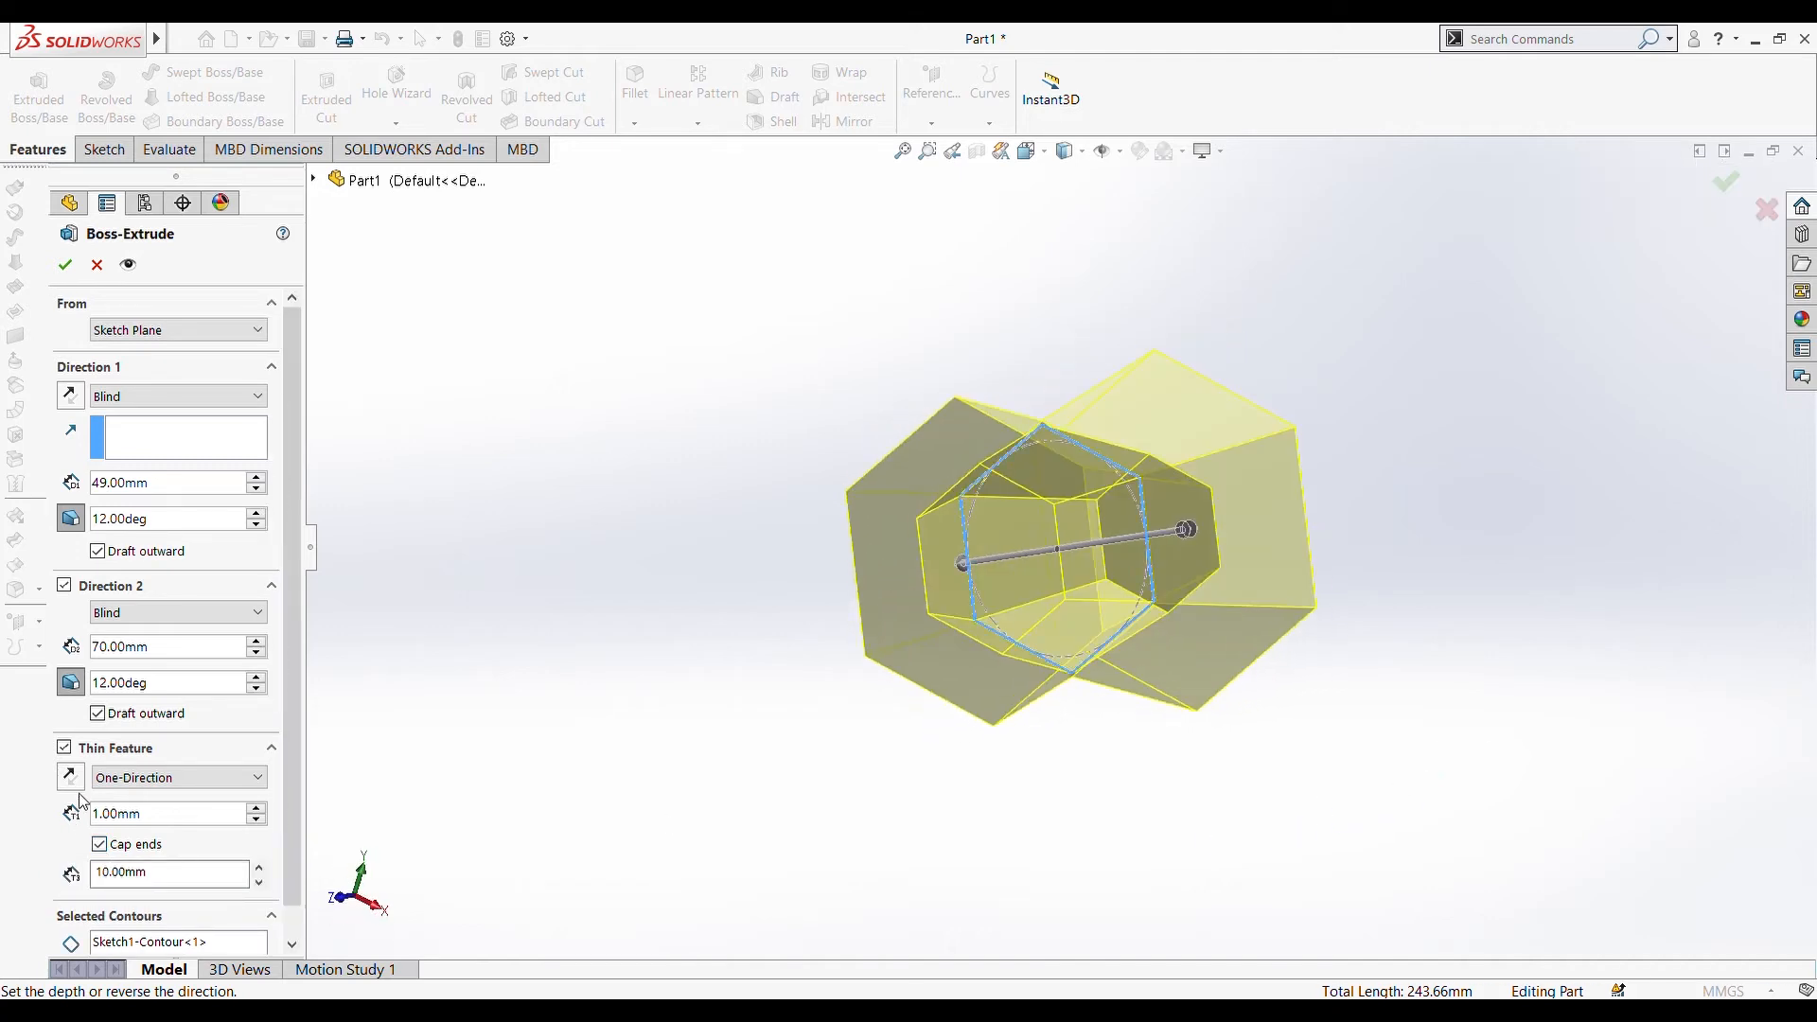
pyautogui.click(71, 682)
pyautogui.click(71, 517)
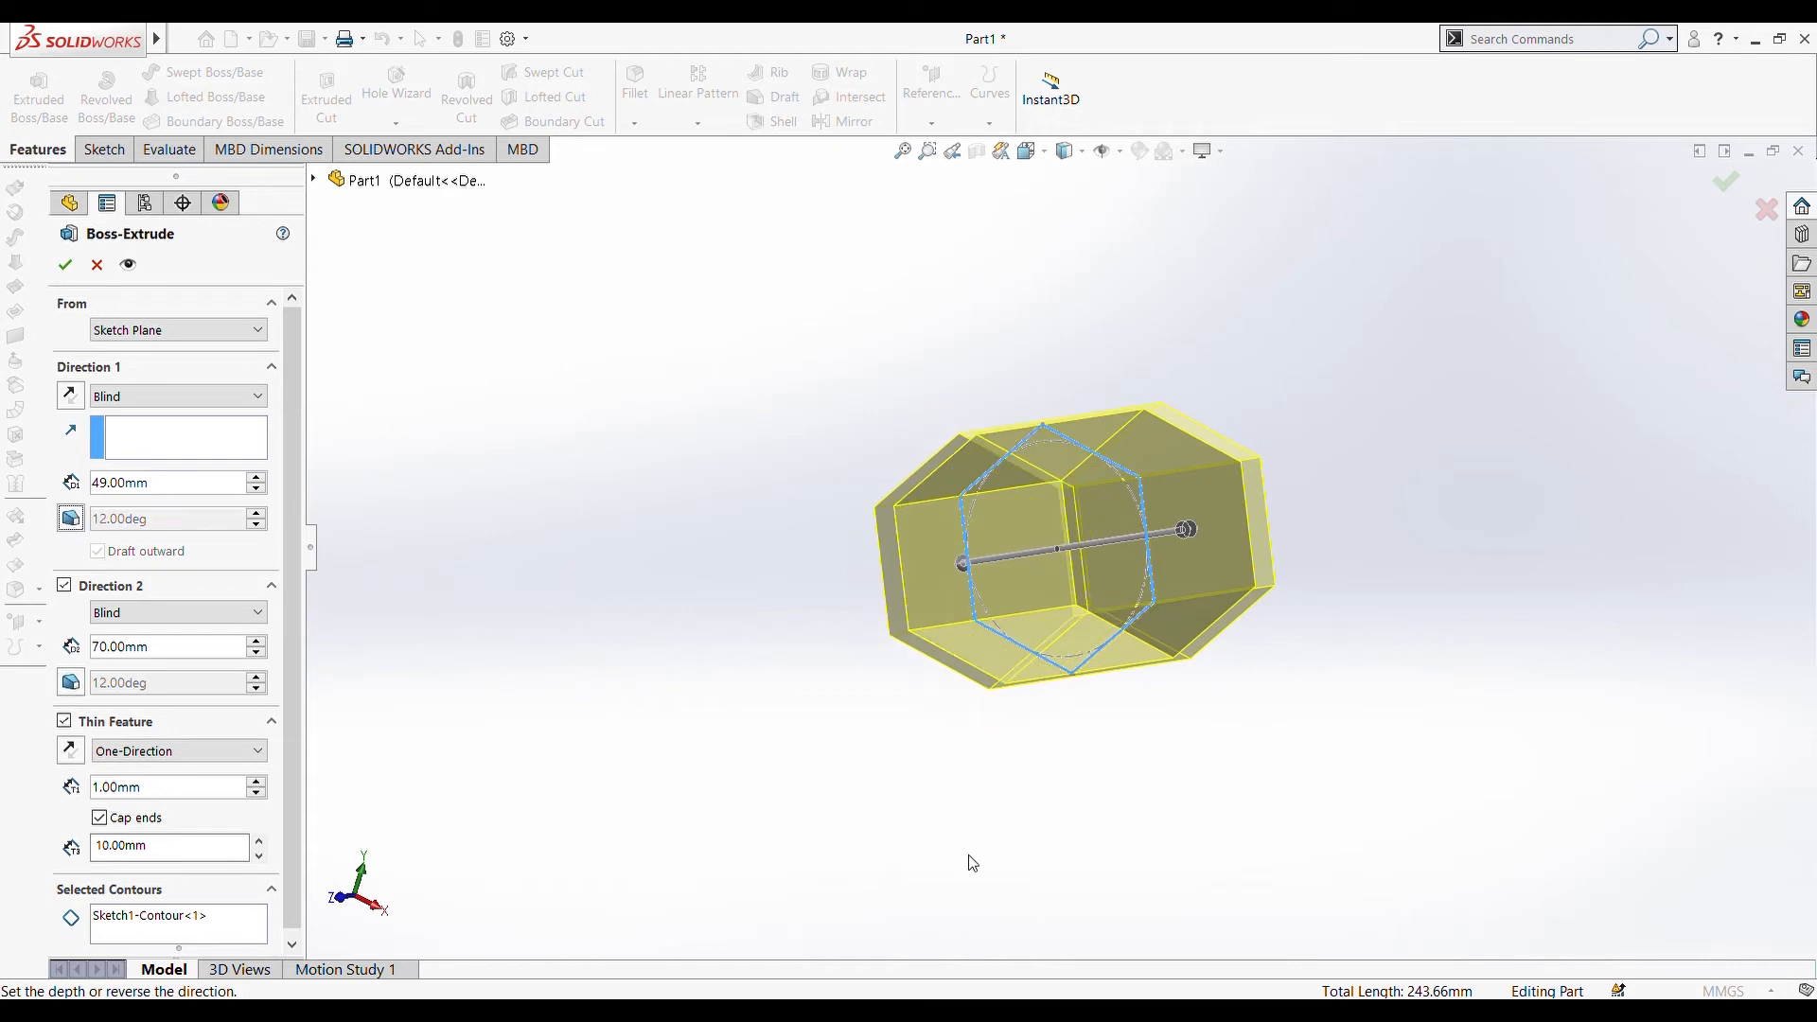
# - Complete the capped thin extrusion and inspect the closed hexagonal body from outside
pyautogui.moveTo(970, 860); pyautogui.dragTo(927, 923, button='middle')
pyautogui.click(64, 265)
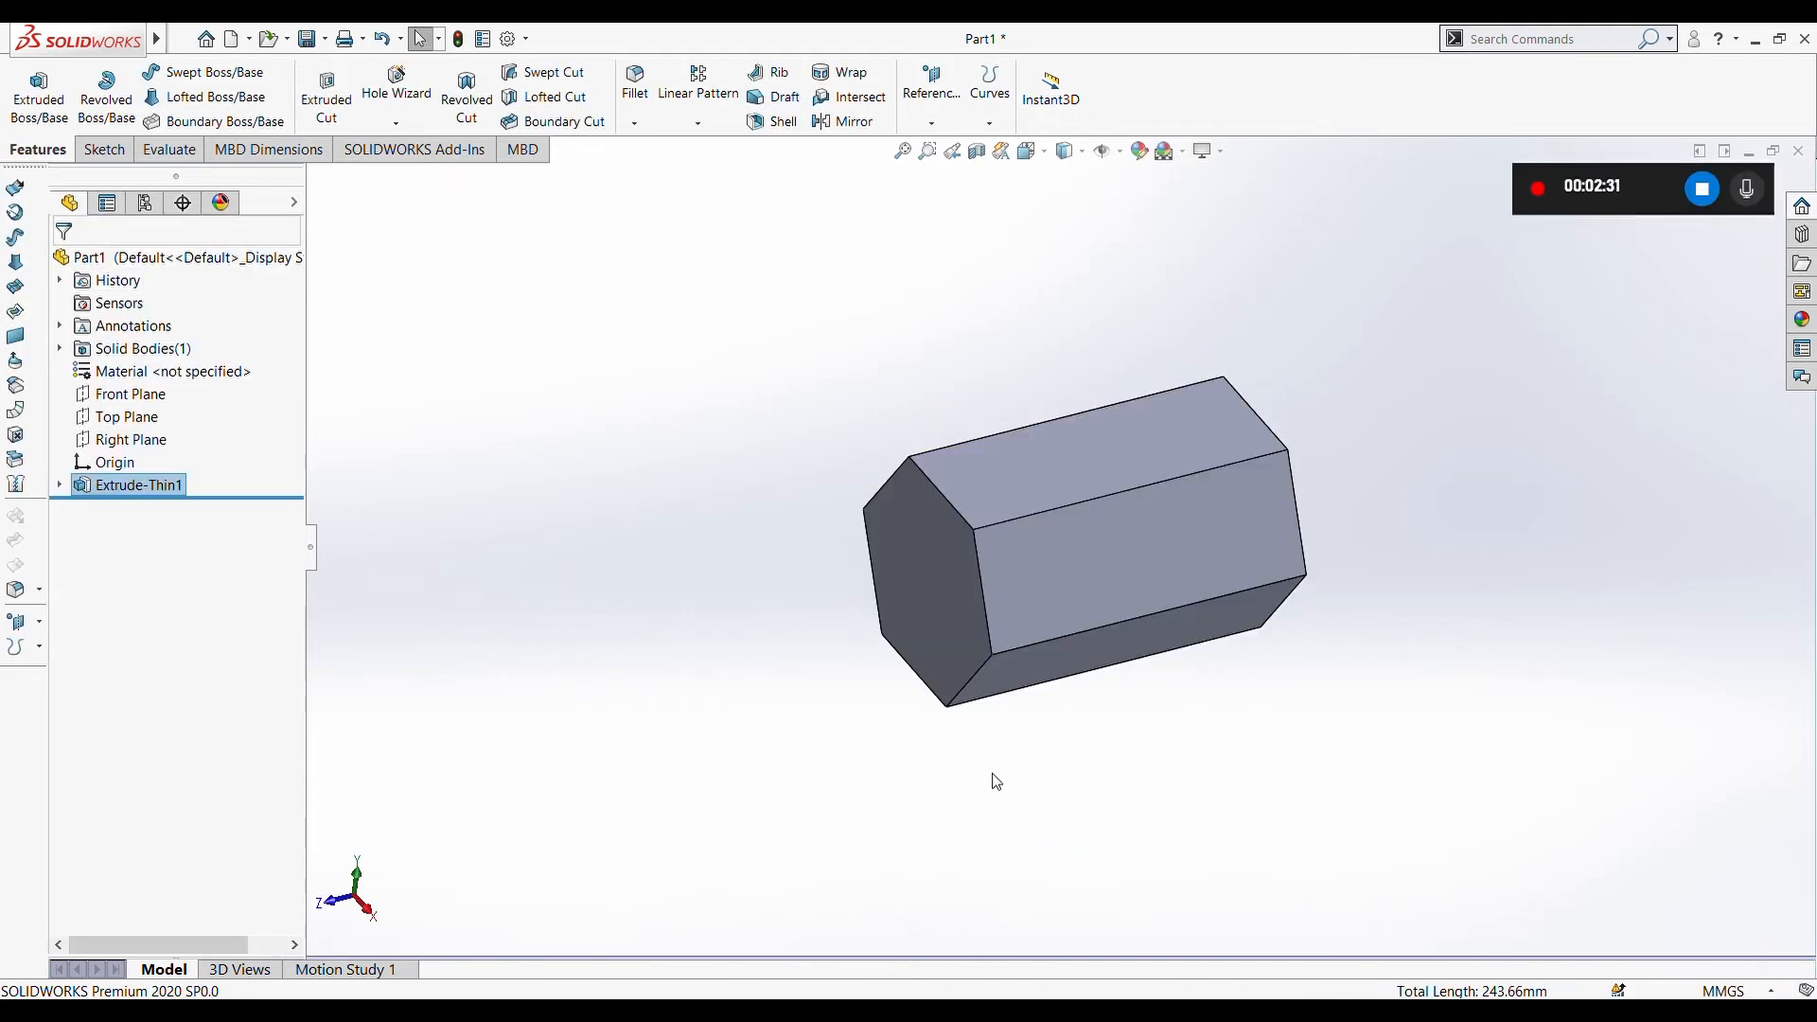
pyautogui.moveTo(1057, 764); pyautogui.dragTo(982, 237, button='middle')
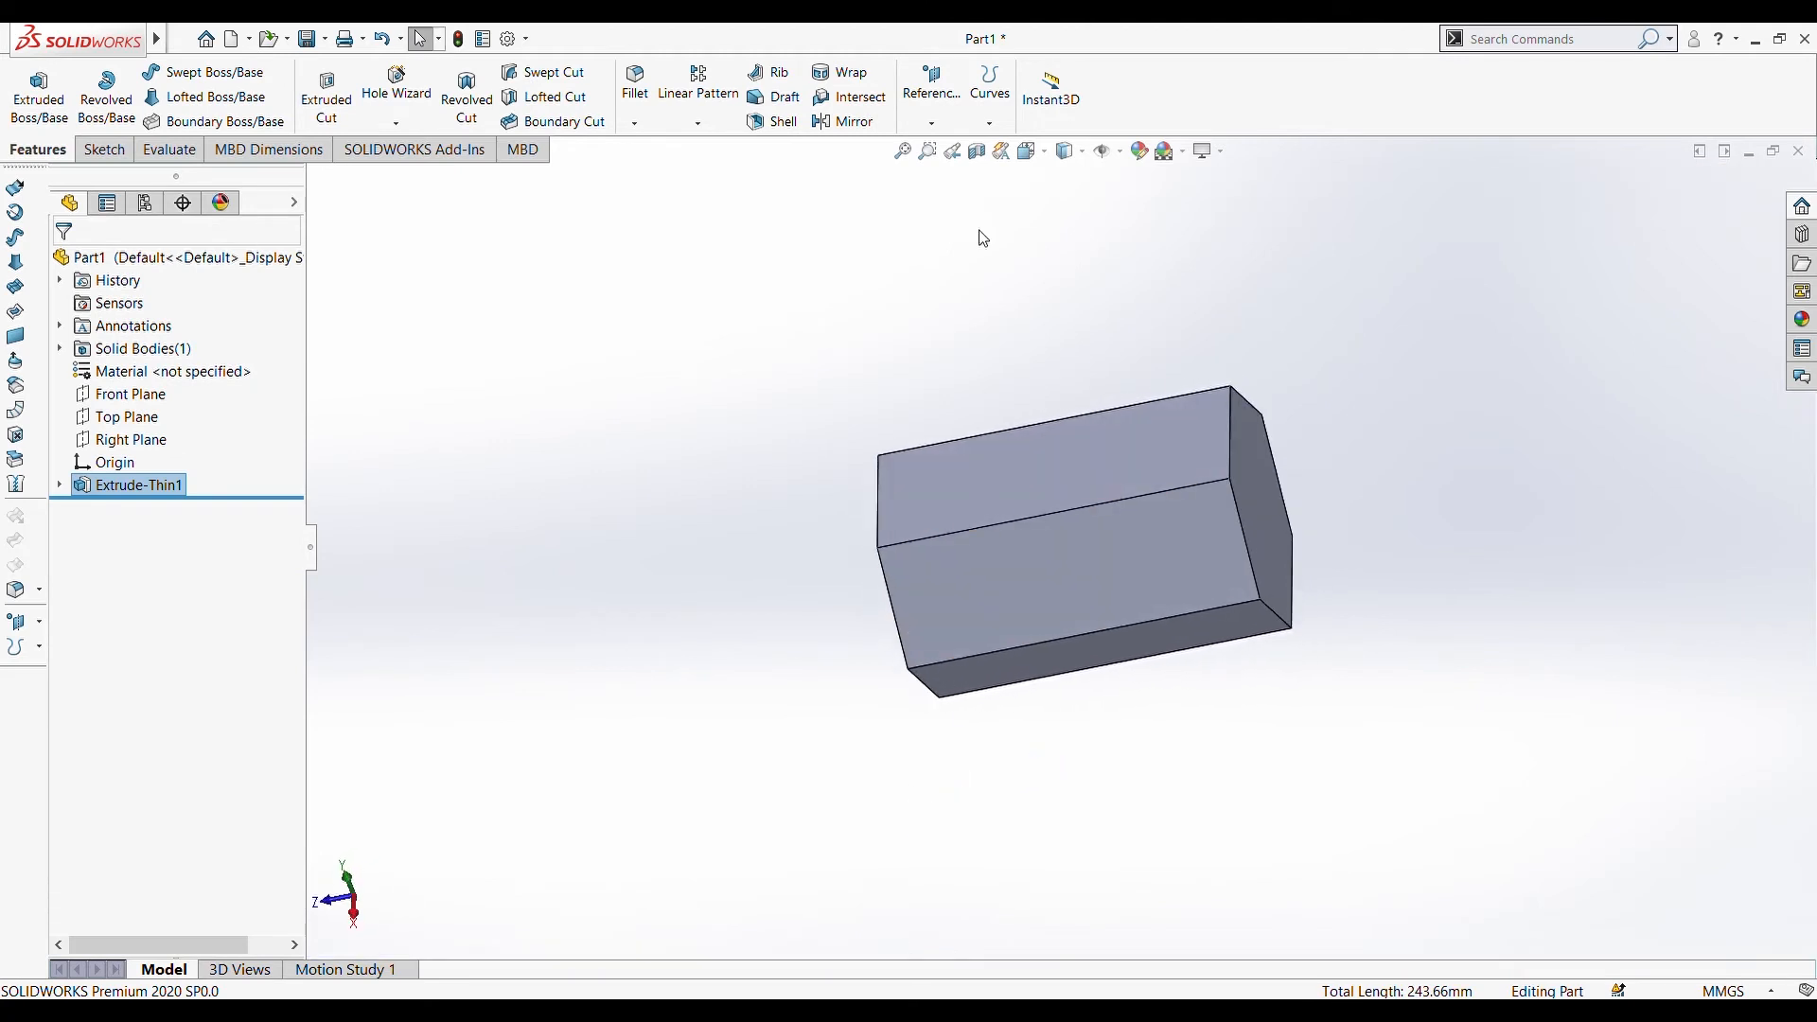
# - Cut a planar section view through the hexagonal body, offset -49 mm from a side face, and inspect the hollow interior
pyautogui.click(978, 153)
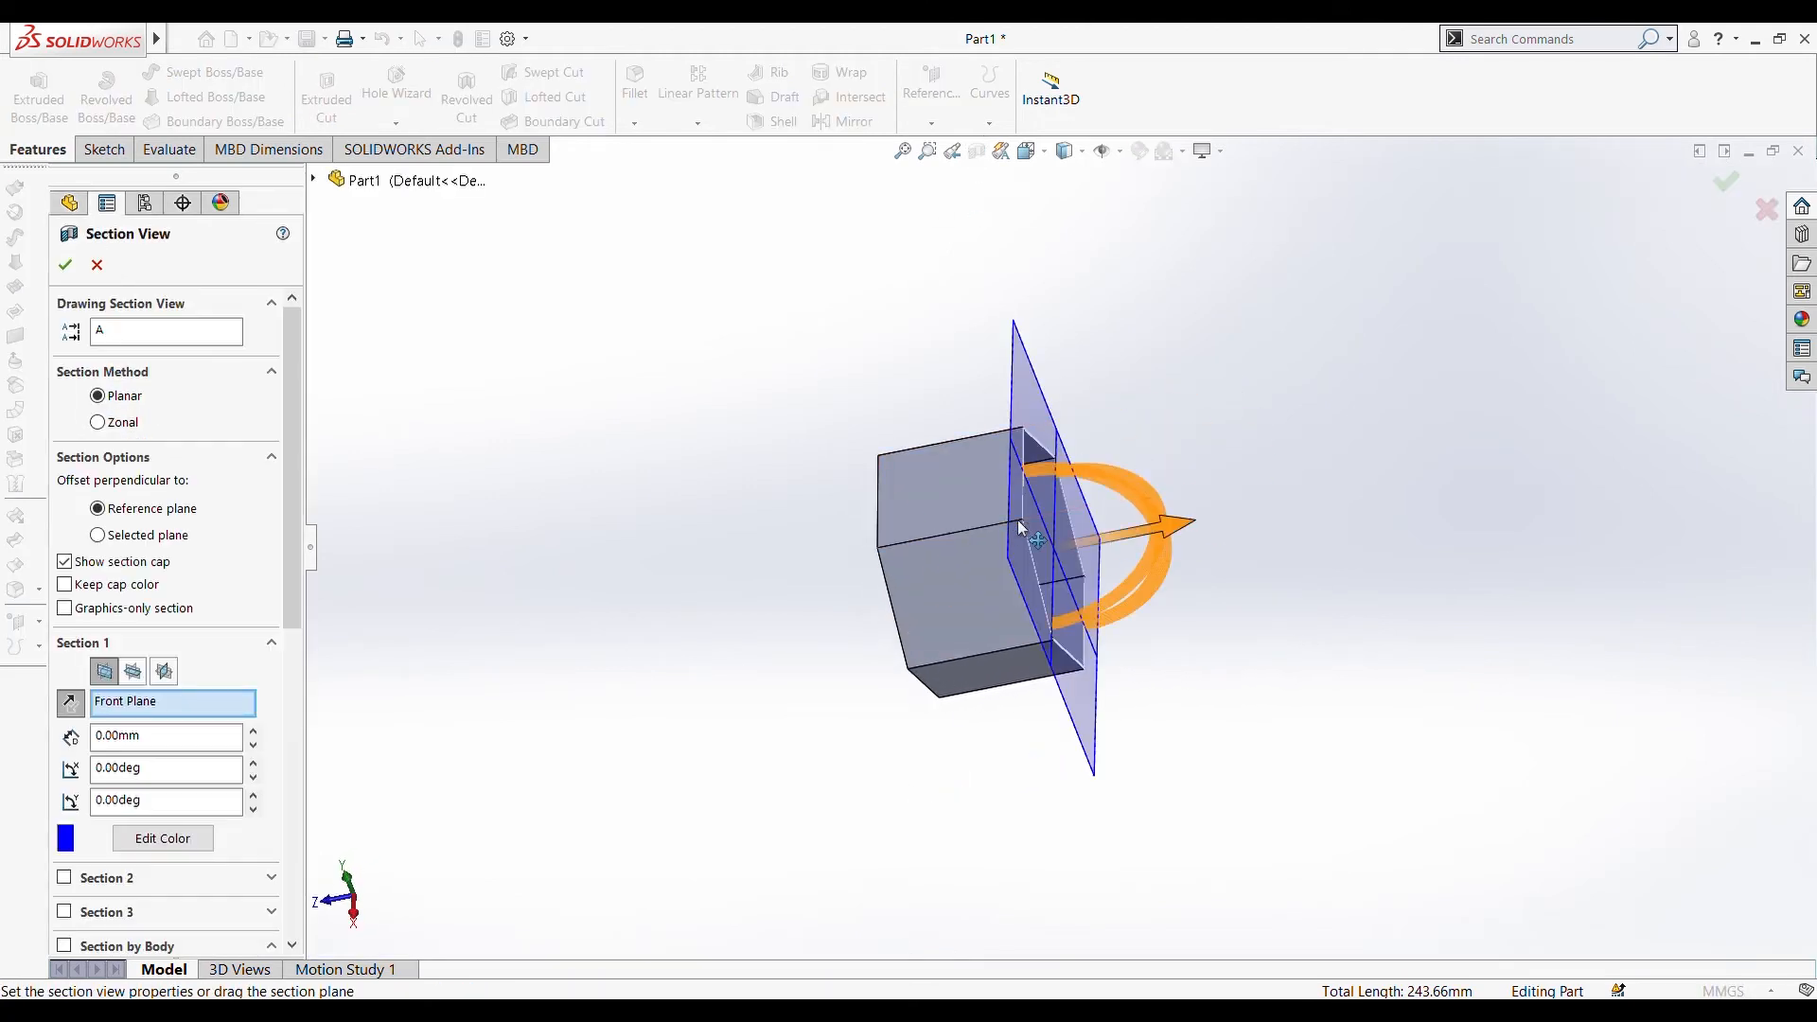
pyautogui.click(1018, 520)
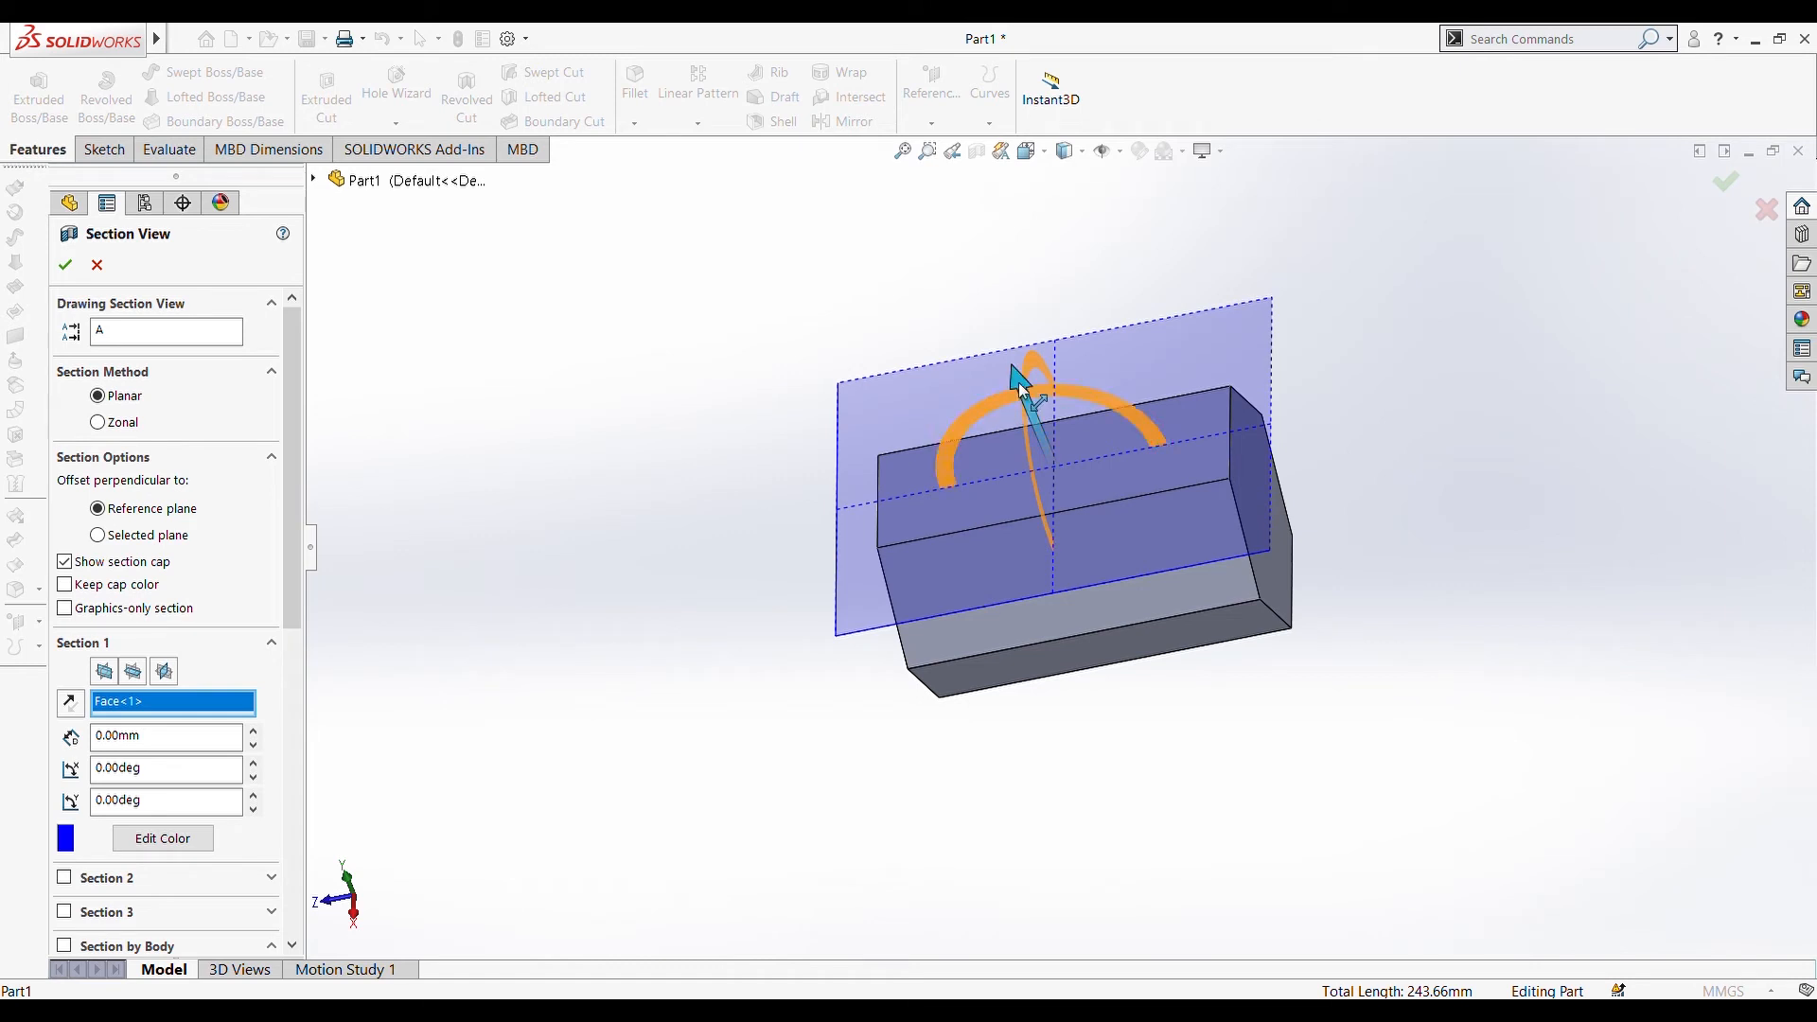
pyautogui.moveTo(1024, 391); pyautogui.dragTo(1077, 479)
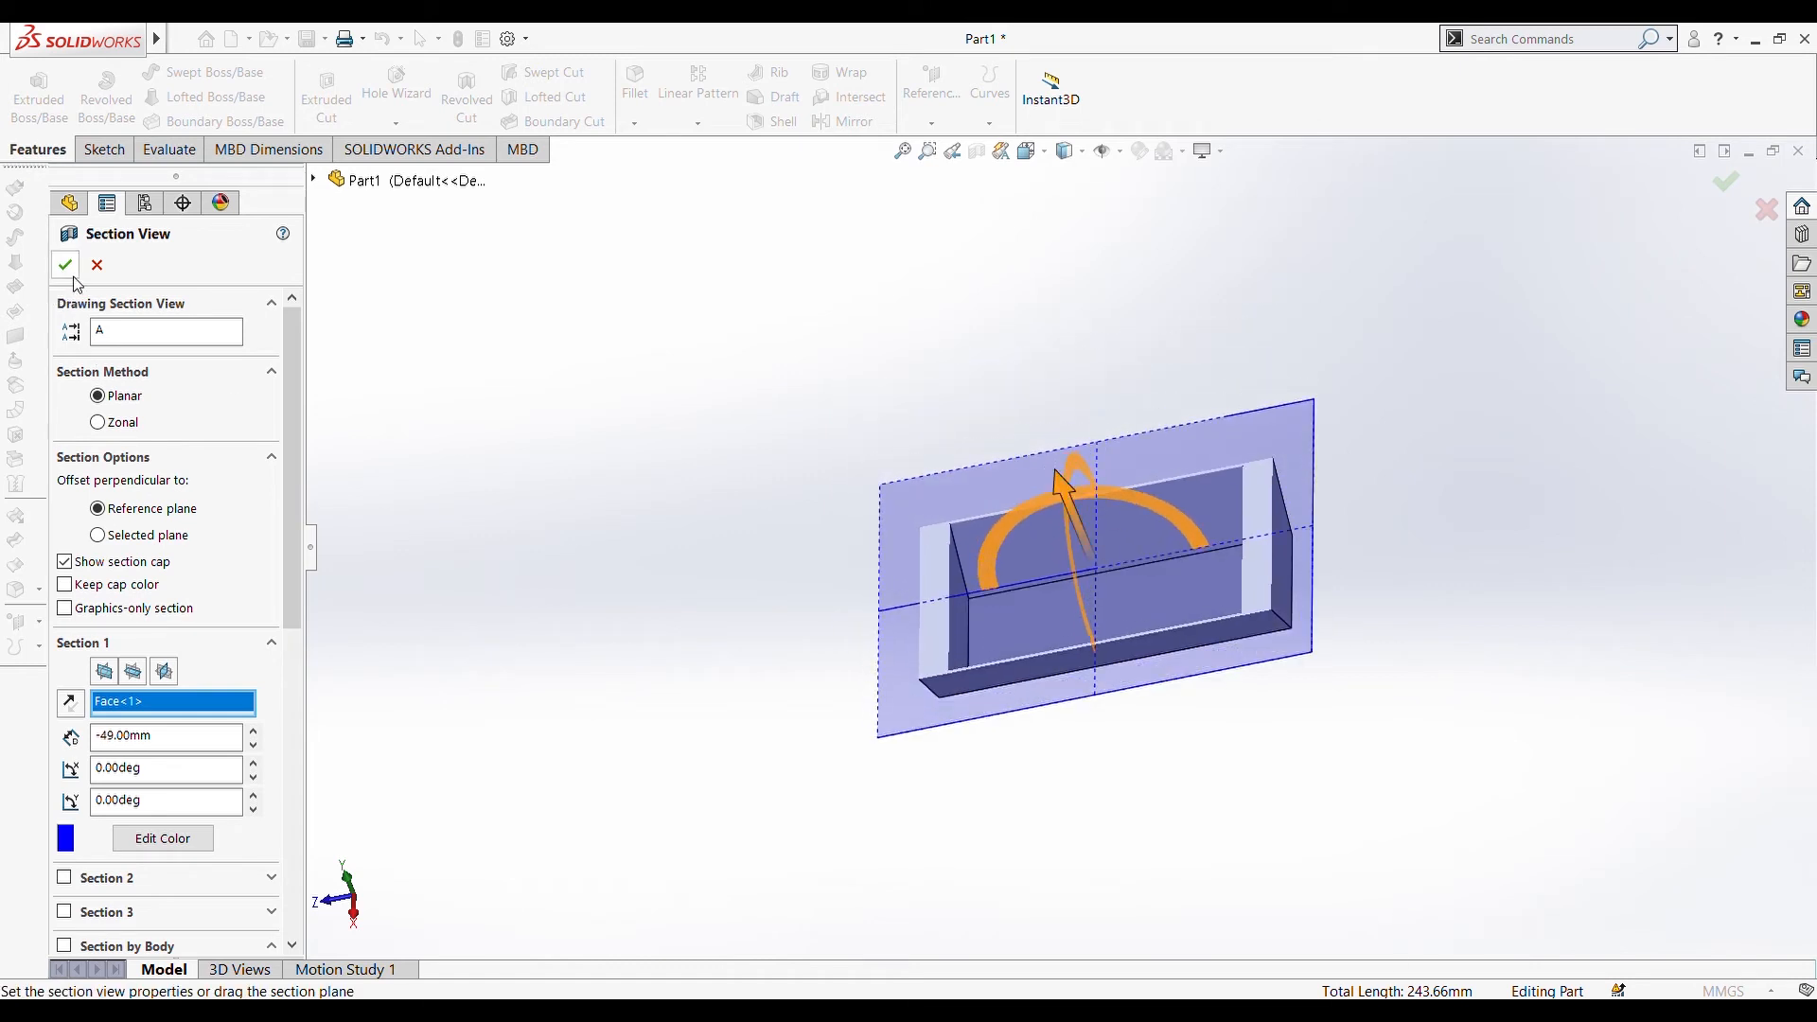
pyautogui.click(67, 266)
pyautogui.moveTo(1042, 718); pyautogui.dragTo(1149, 746, button='middle')
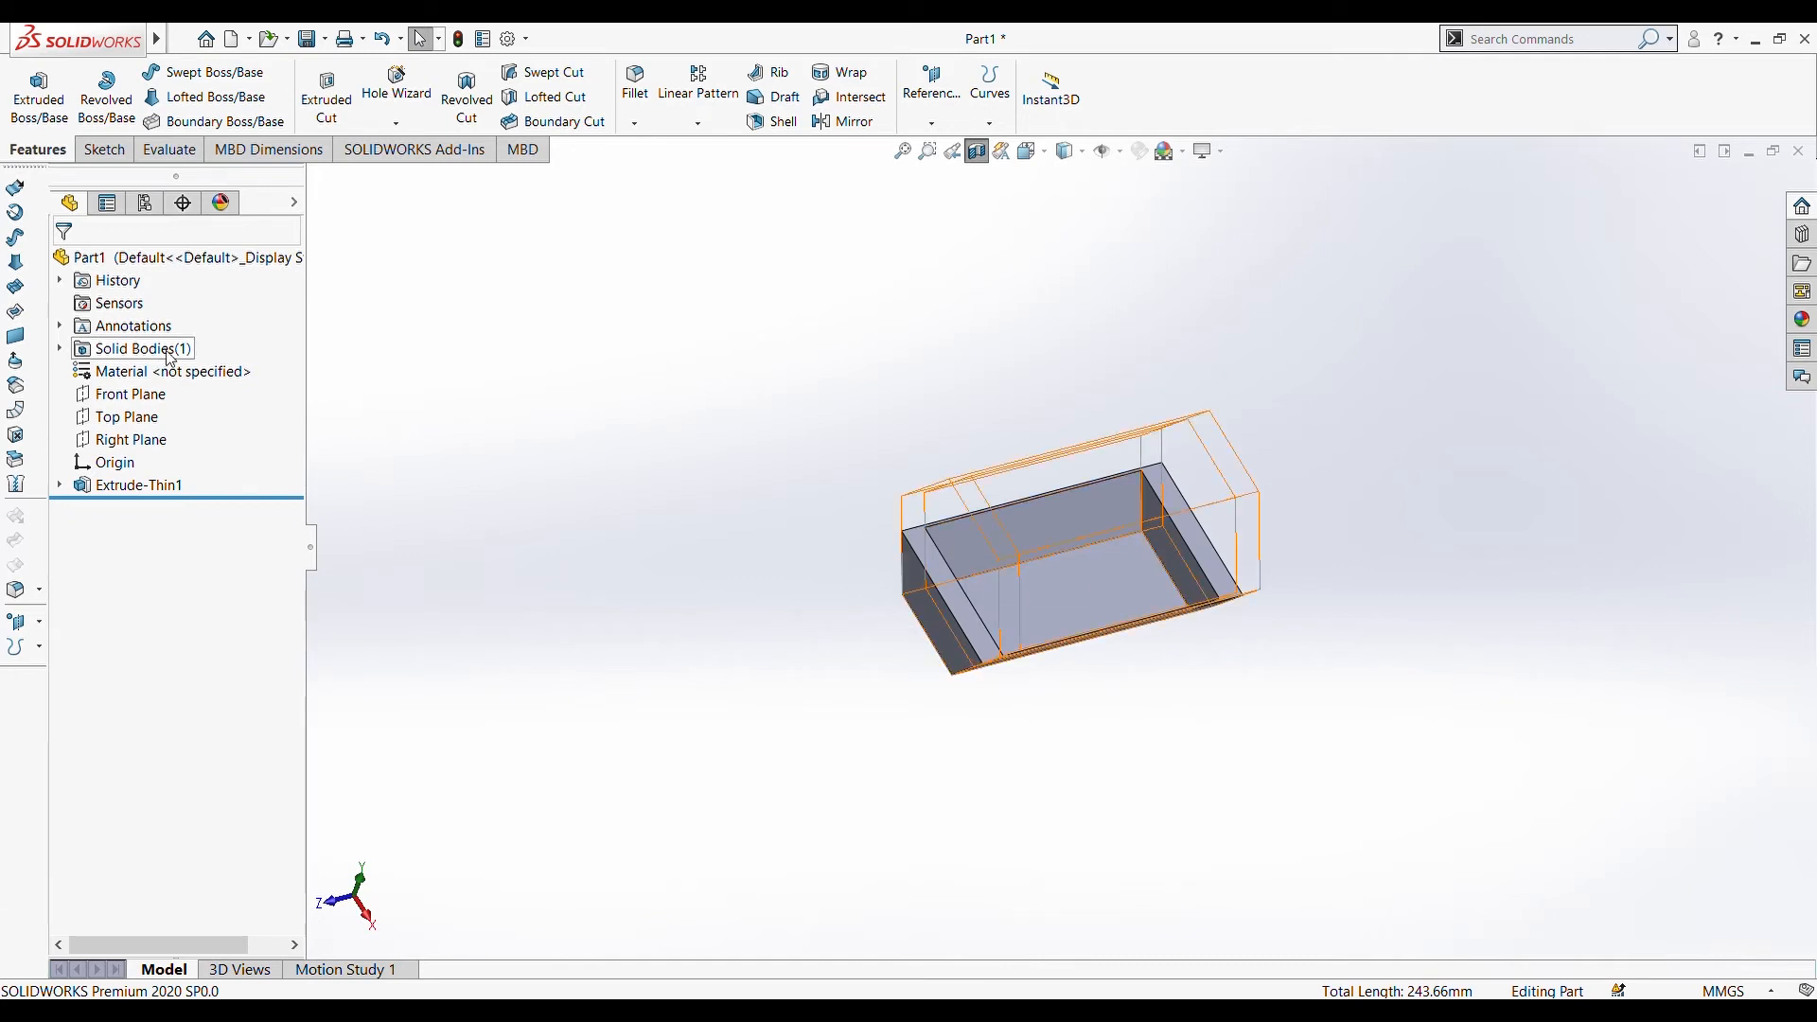
# - Undo the thin extrusion and delete the hexagon sketch
pyautogui.click(118, 486)
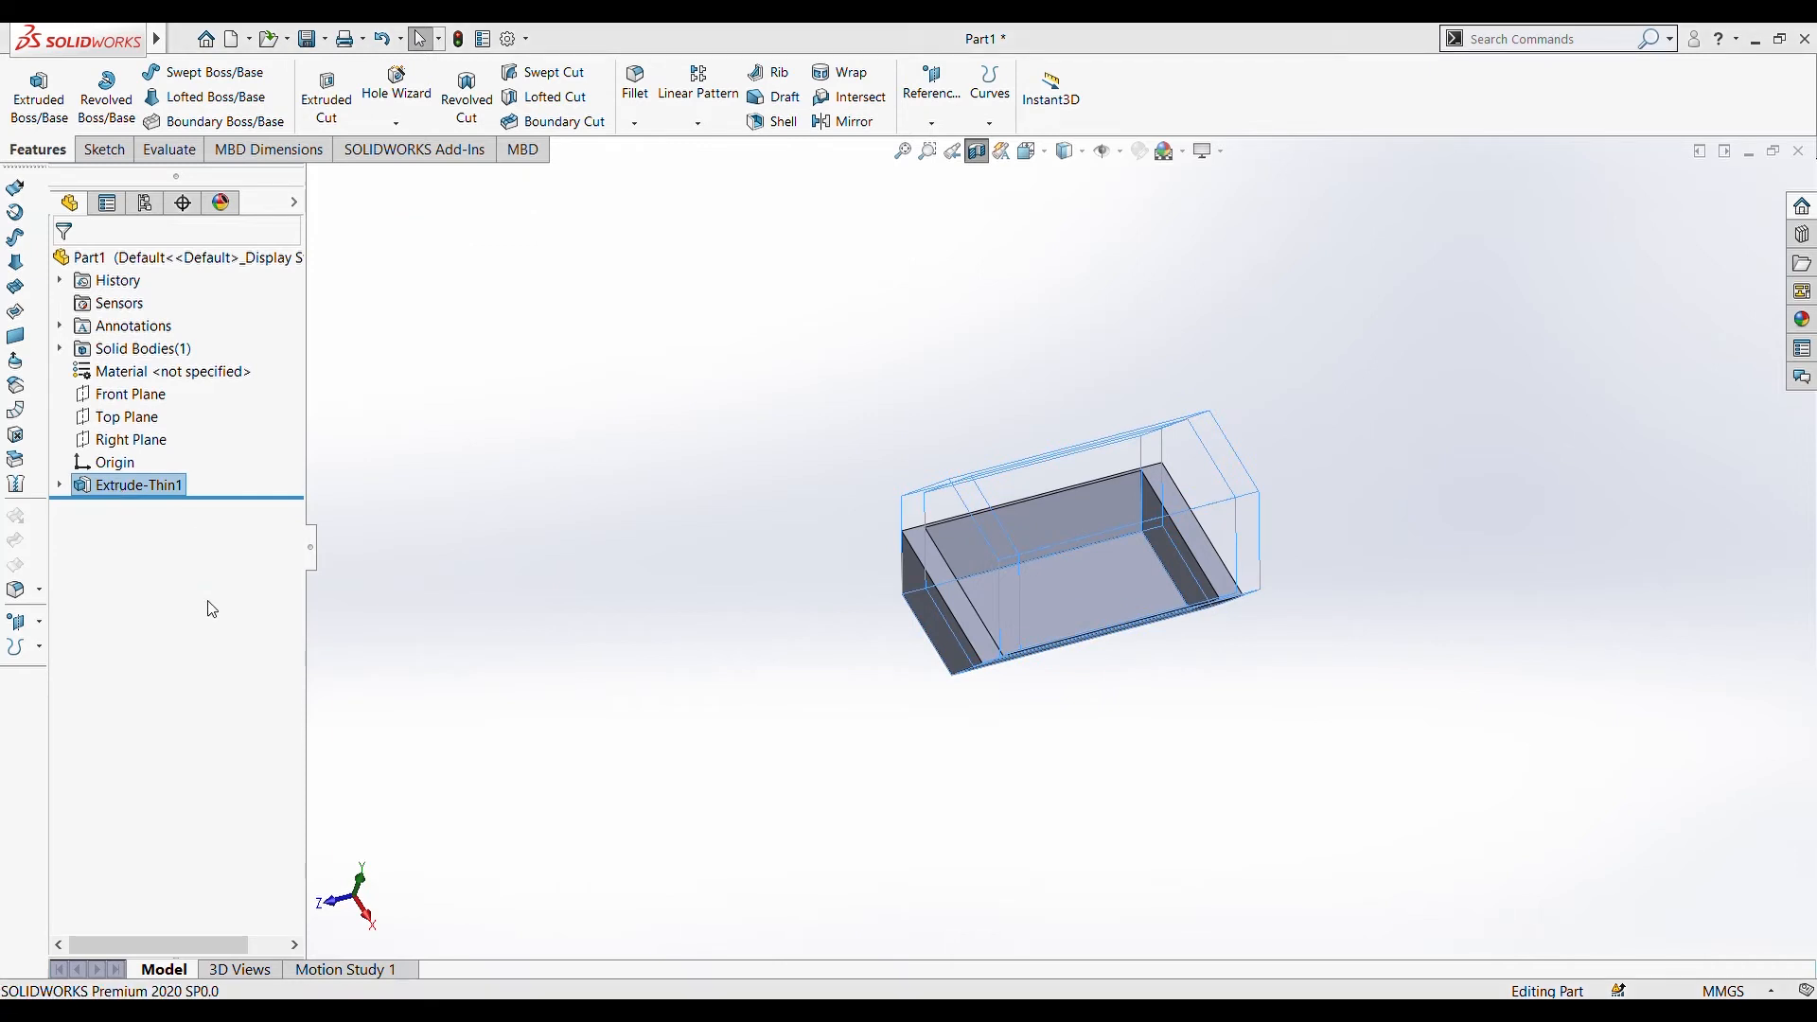
pyautogui.hotkey('ctrl', 'z')
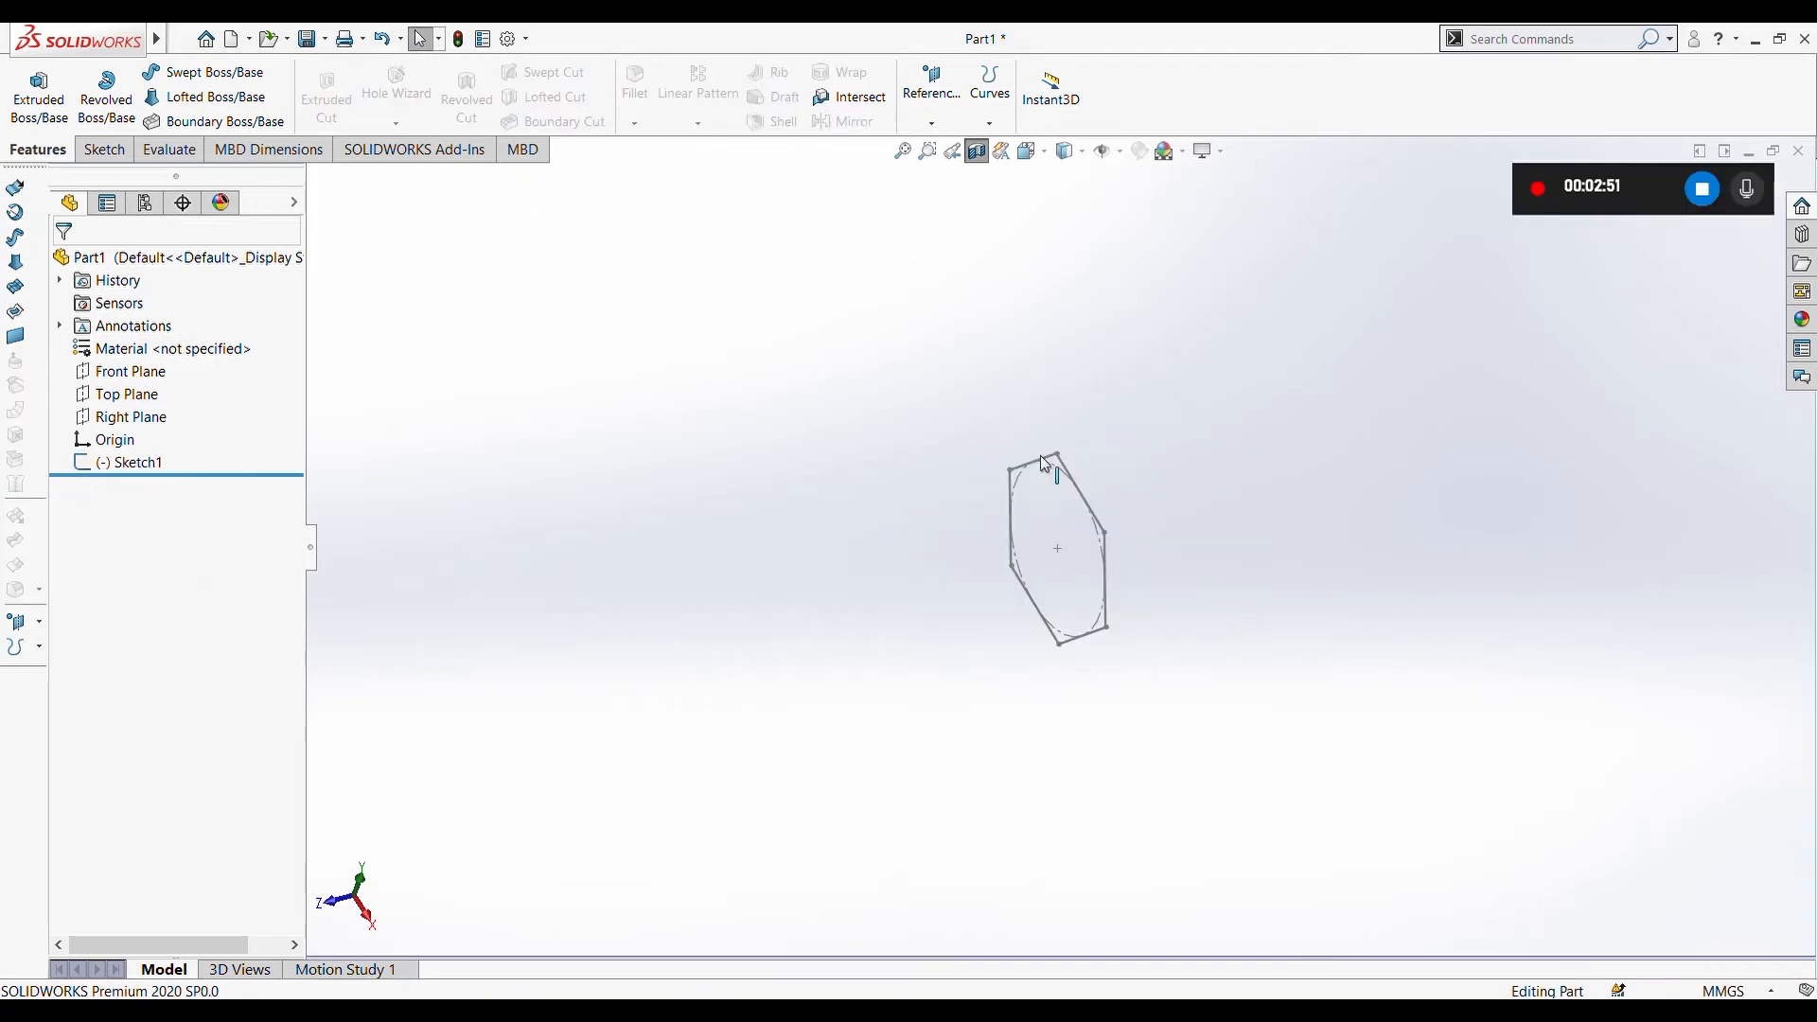
pyautogui.moveTo(1338, 616)
pyautogui.mouseDown(button='middle')
pyautogui.moveTo(1269, 654)
pyautogui.moveTo(1363, 621)
pyautogui.moveTo(992, 483)
pyautogui.mouseUp(button='middle')
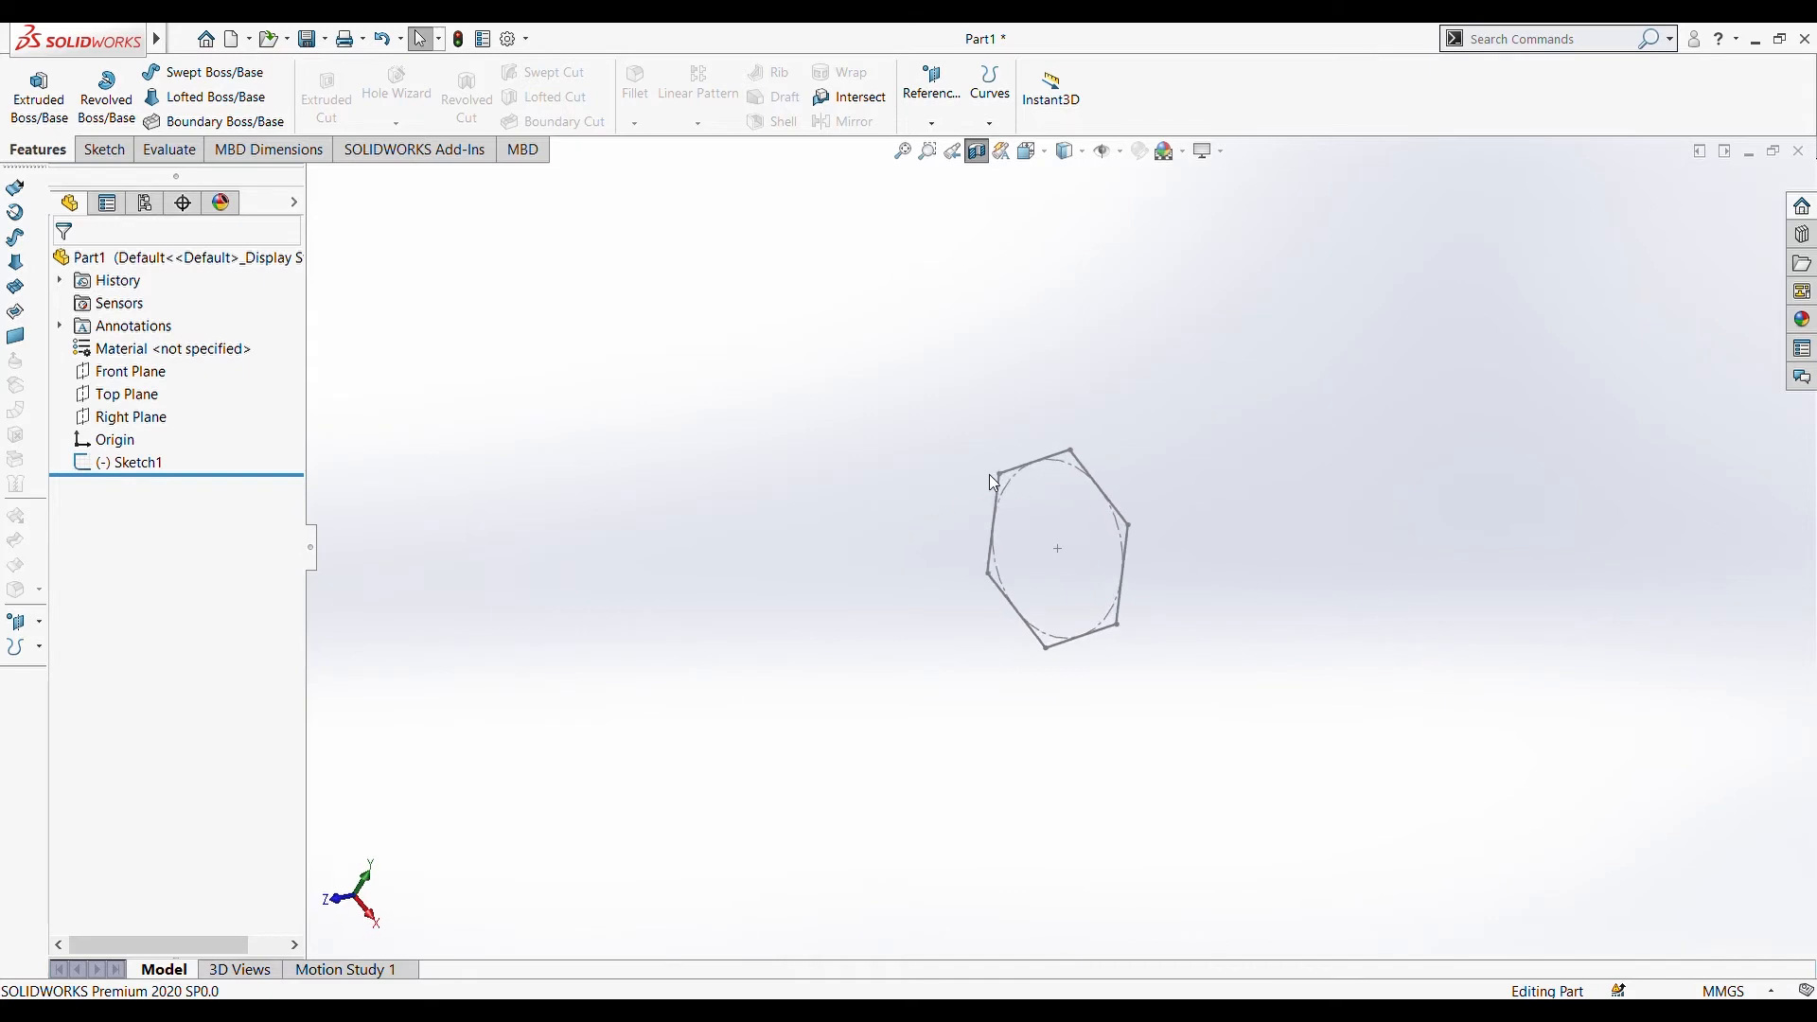
pyautogui.click(1074, 471)
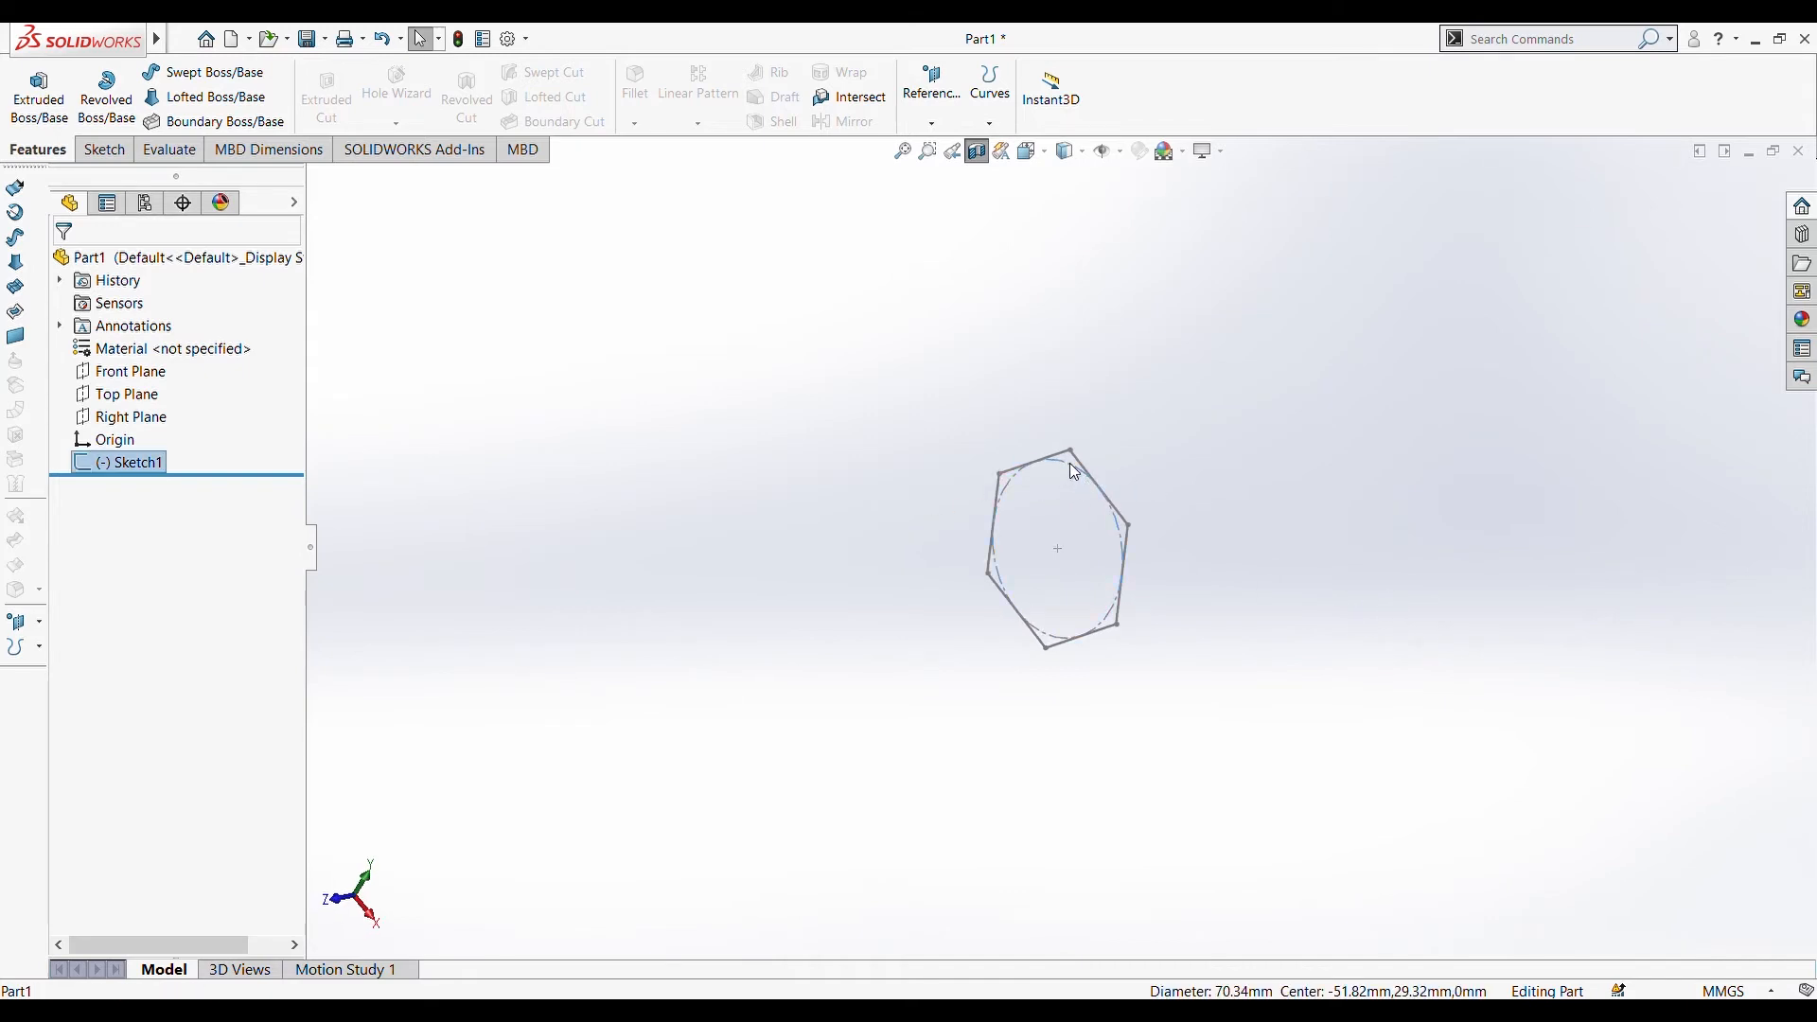
pyautogui.press('Delete')
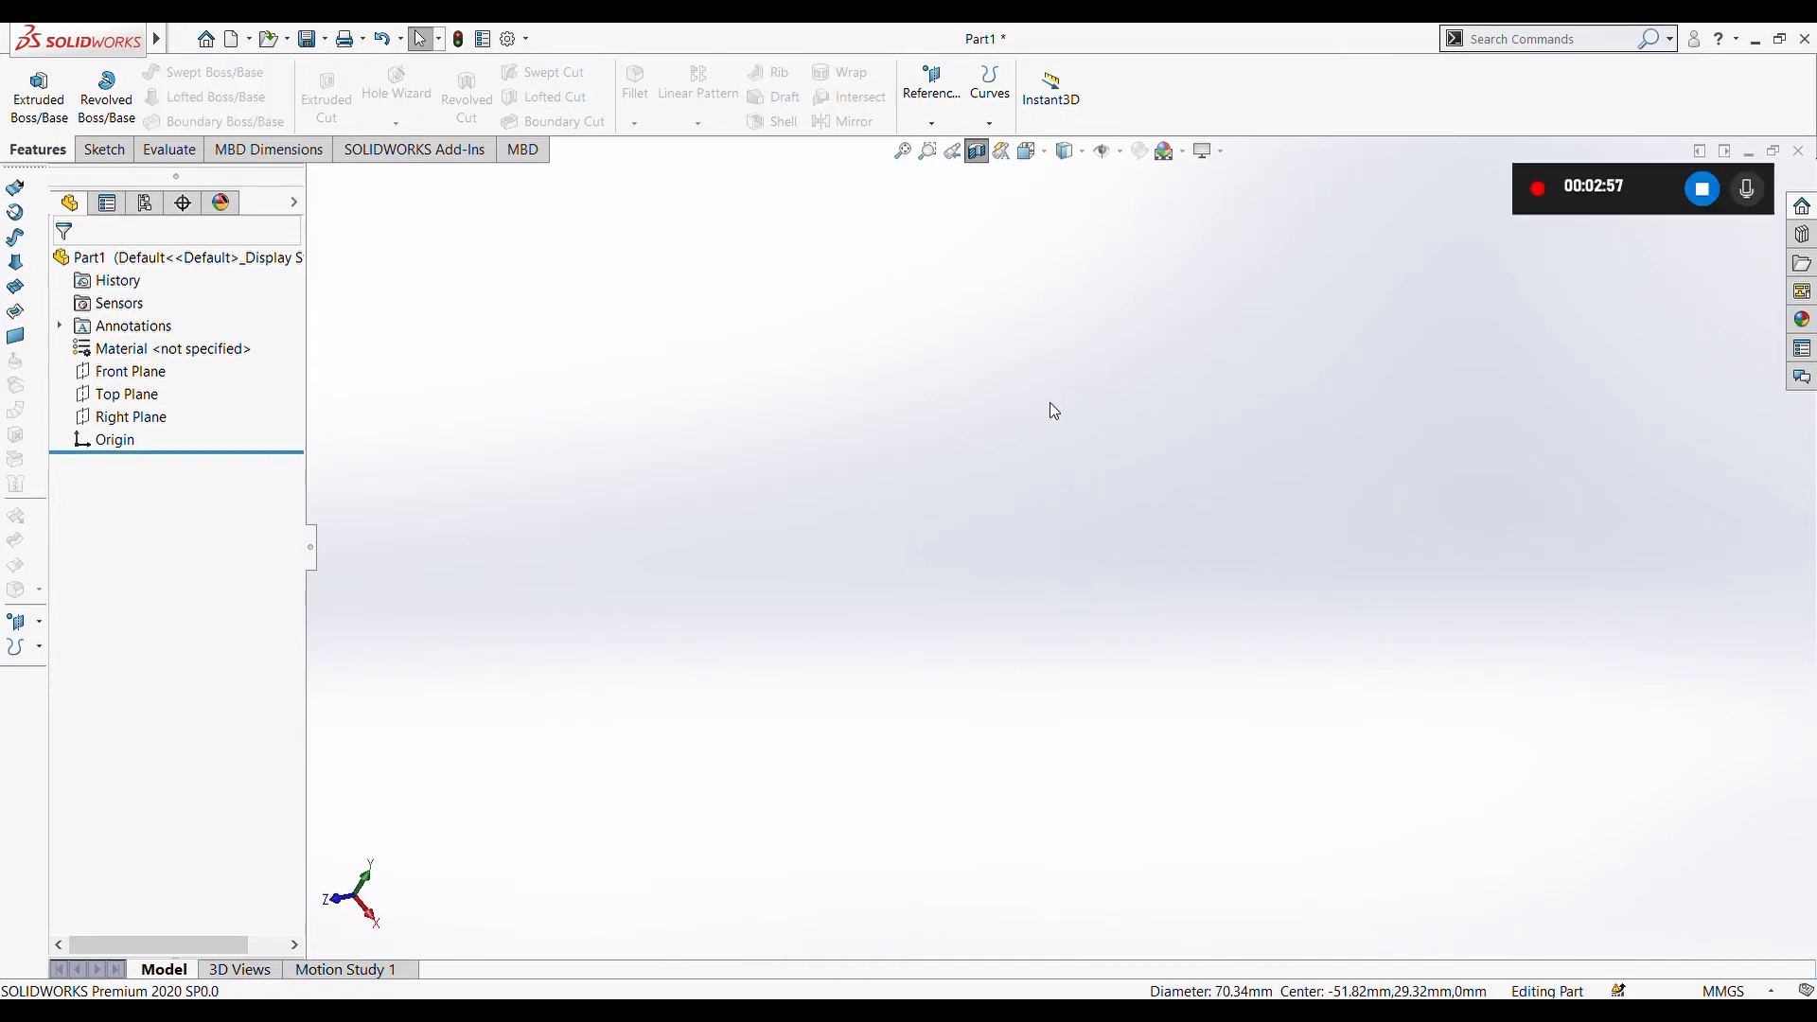
# - Start a sketch on the Front Plane and draw a circle of about 28.8 mm radius to the left of the origin
pyautogui.click(145, 369)
pyautogui.click(1082, 455)
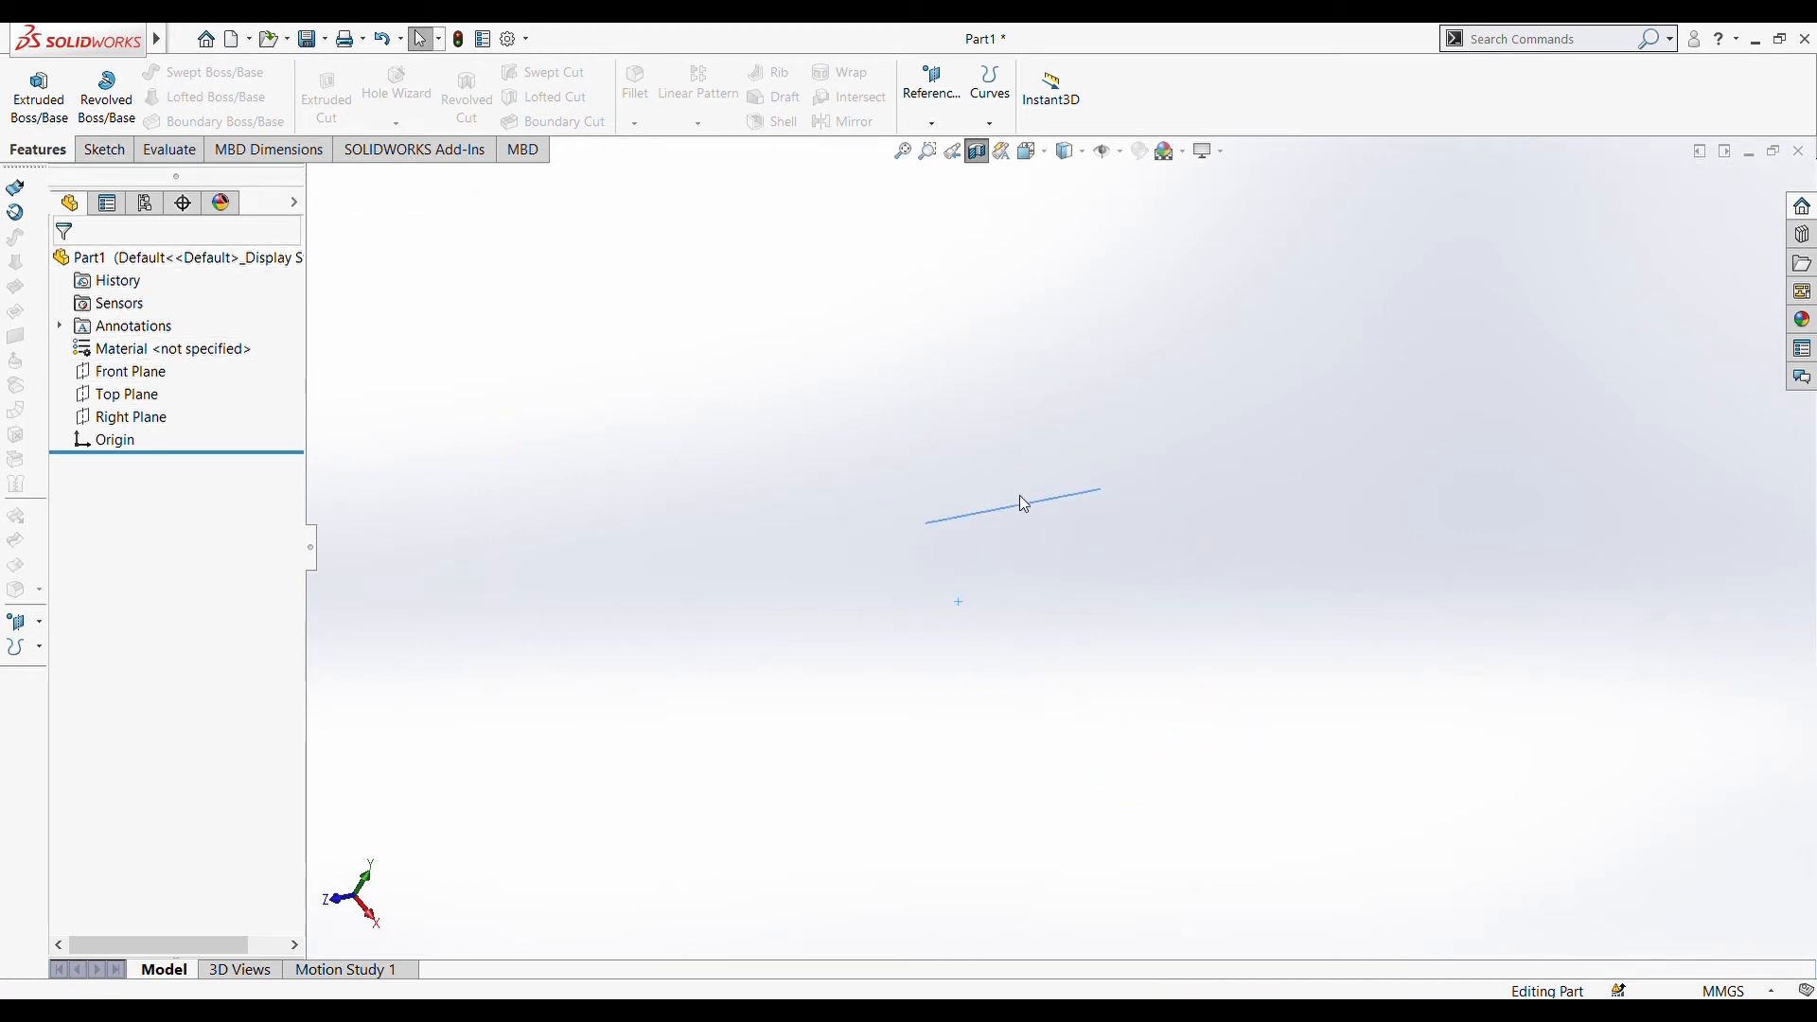
pyautogui.click(123, 371)
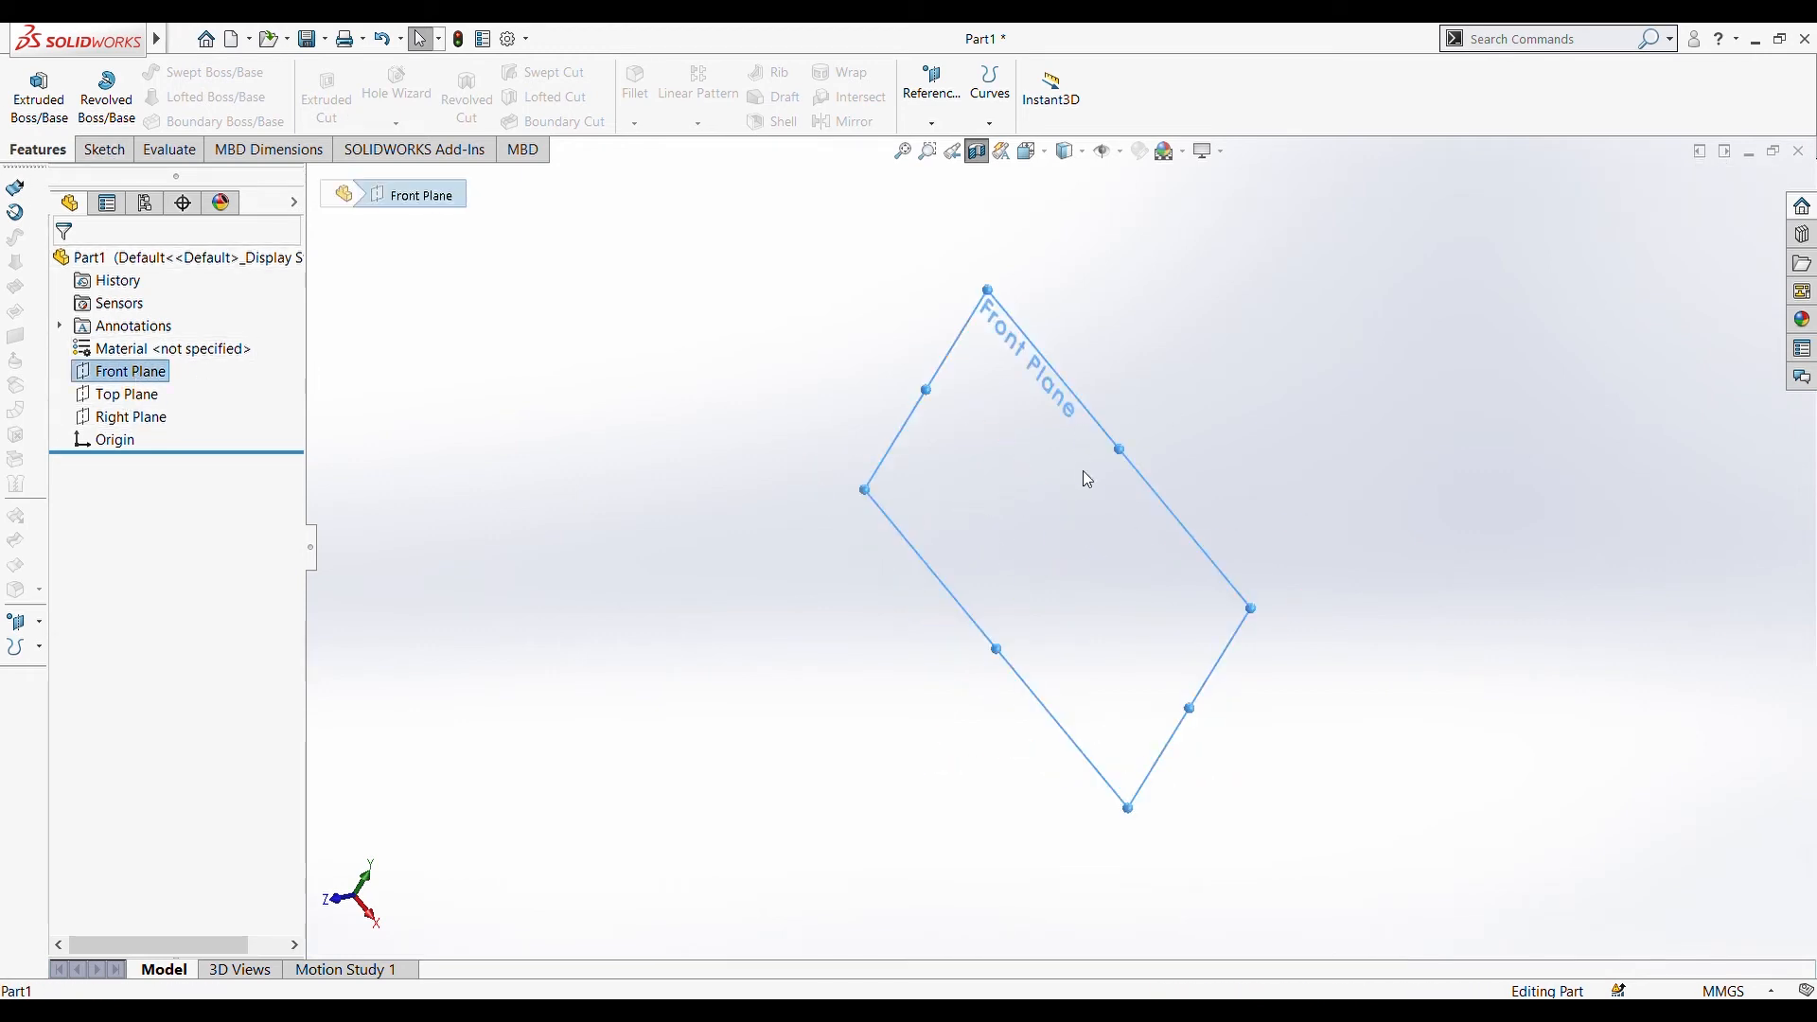
pyautogui.click(106, 147)
pyautogui.click(214, 76)
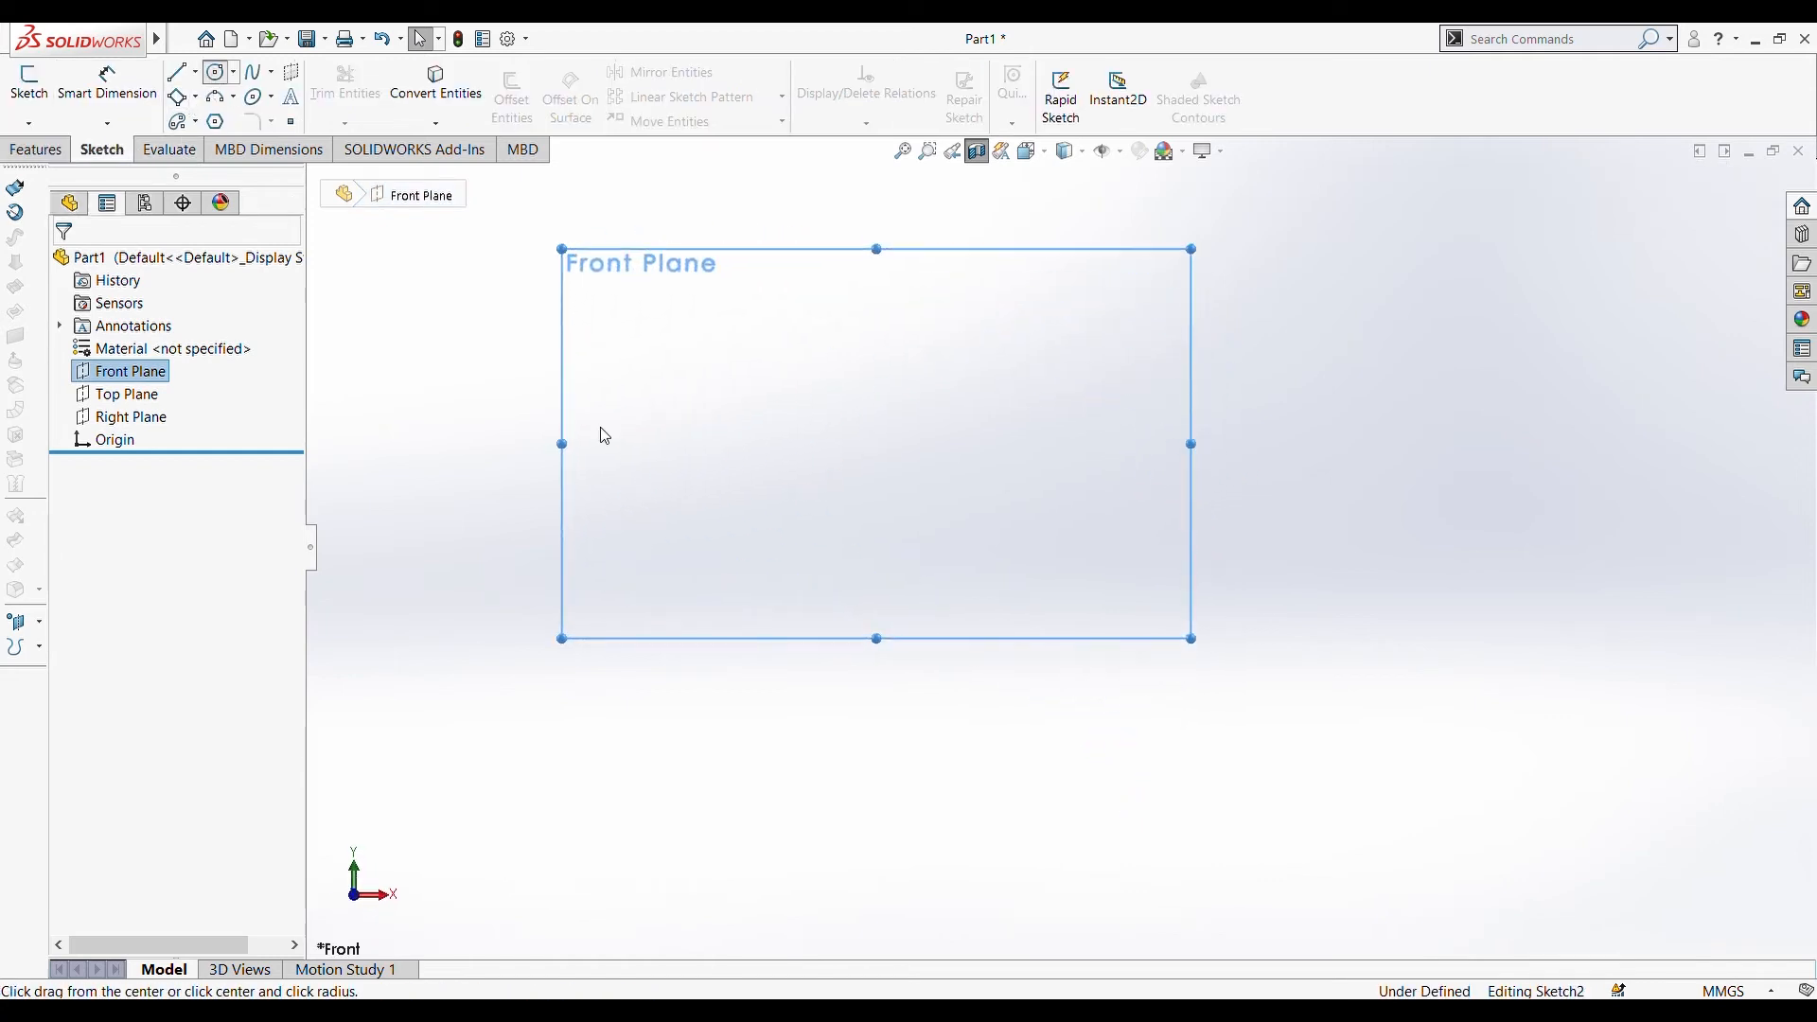
pyautogui.click(696, 445)
pyautogui.click(768, 518)
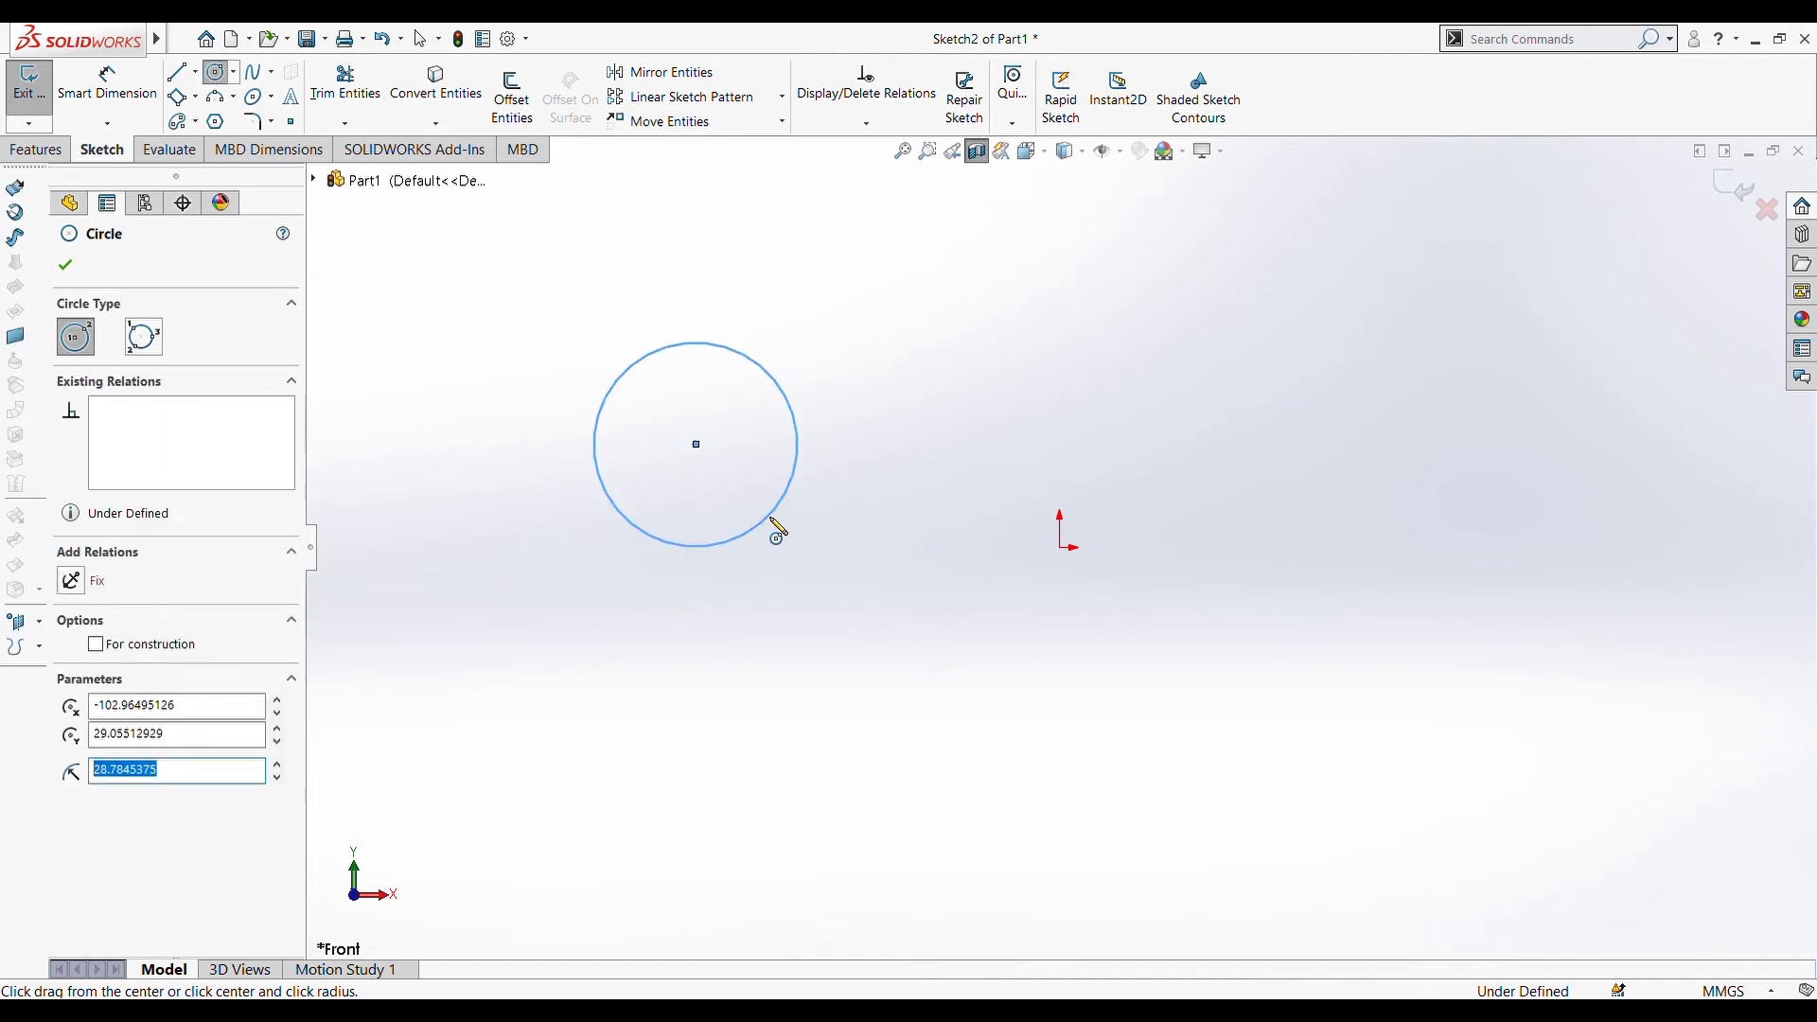
pyautogui.write('1')
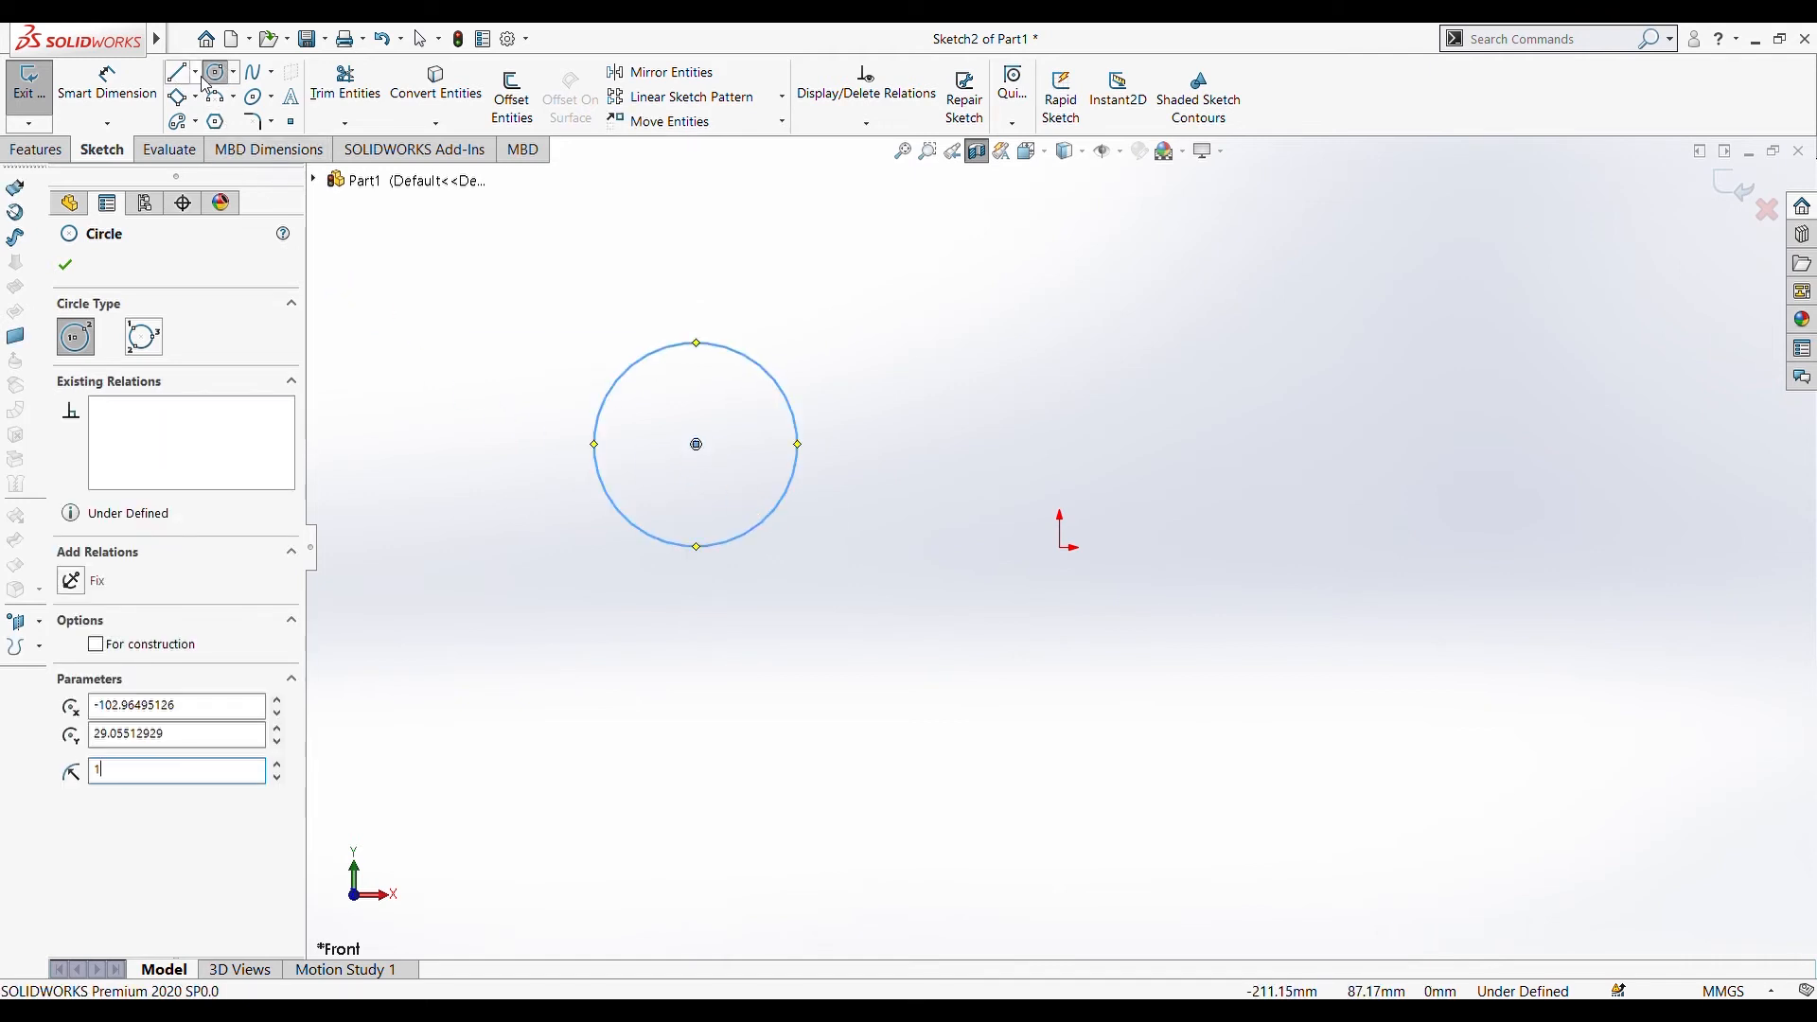
pyautogui.click(220, 127)
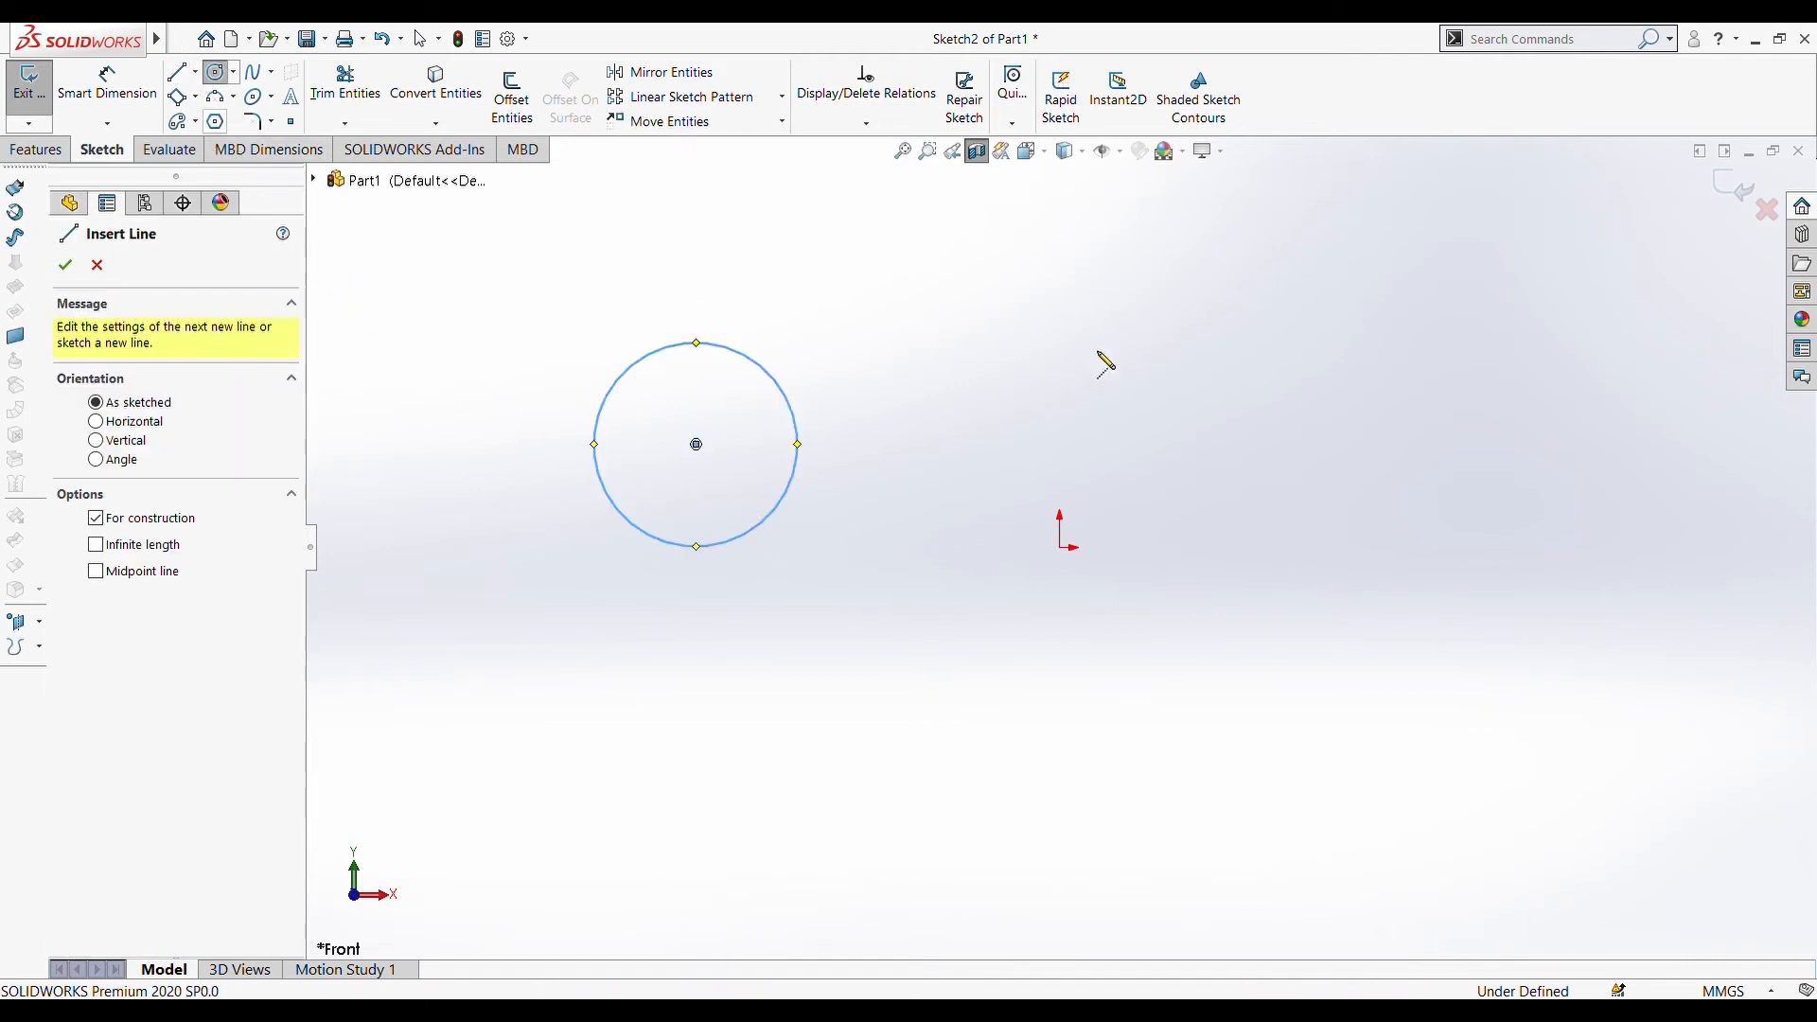
pyautogui.click(1060, 287)
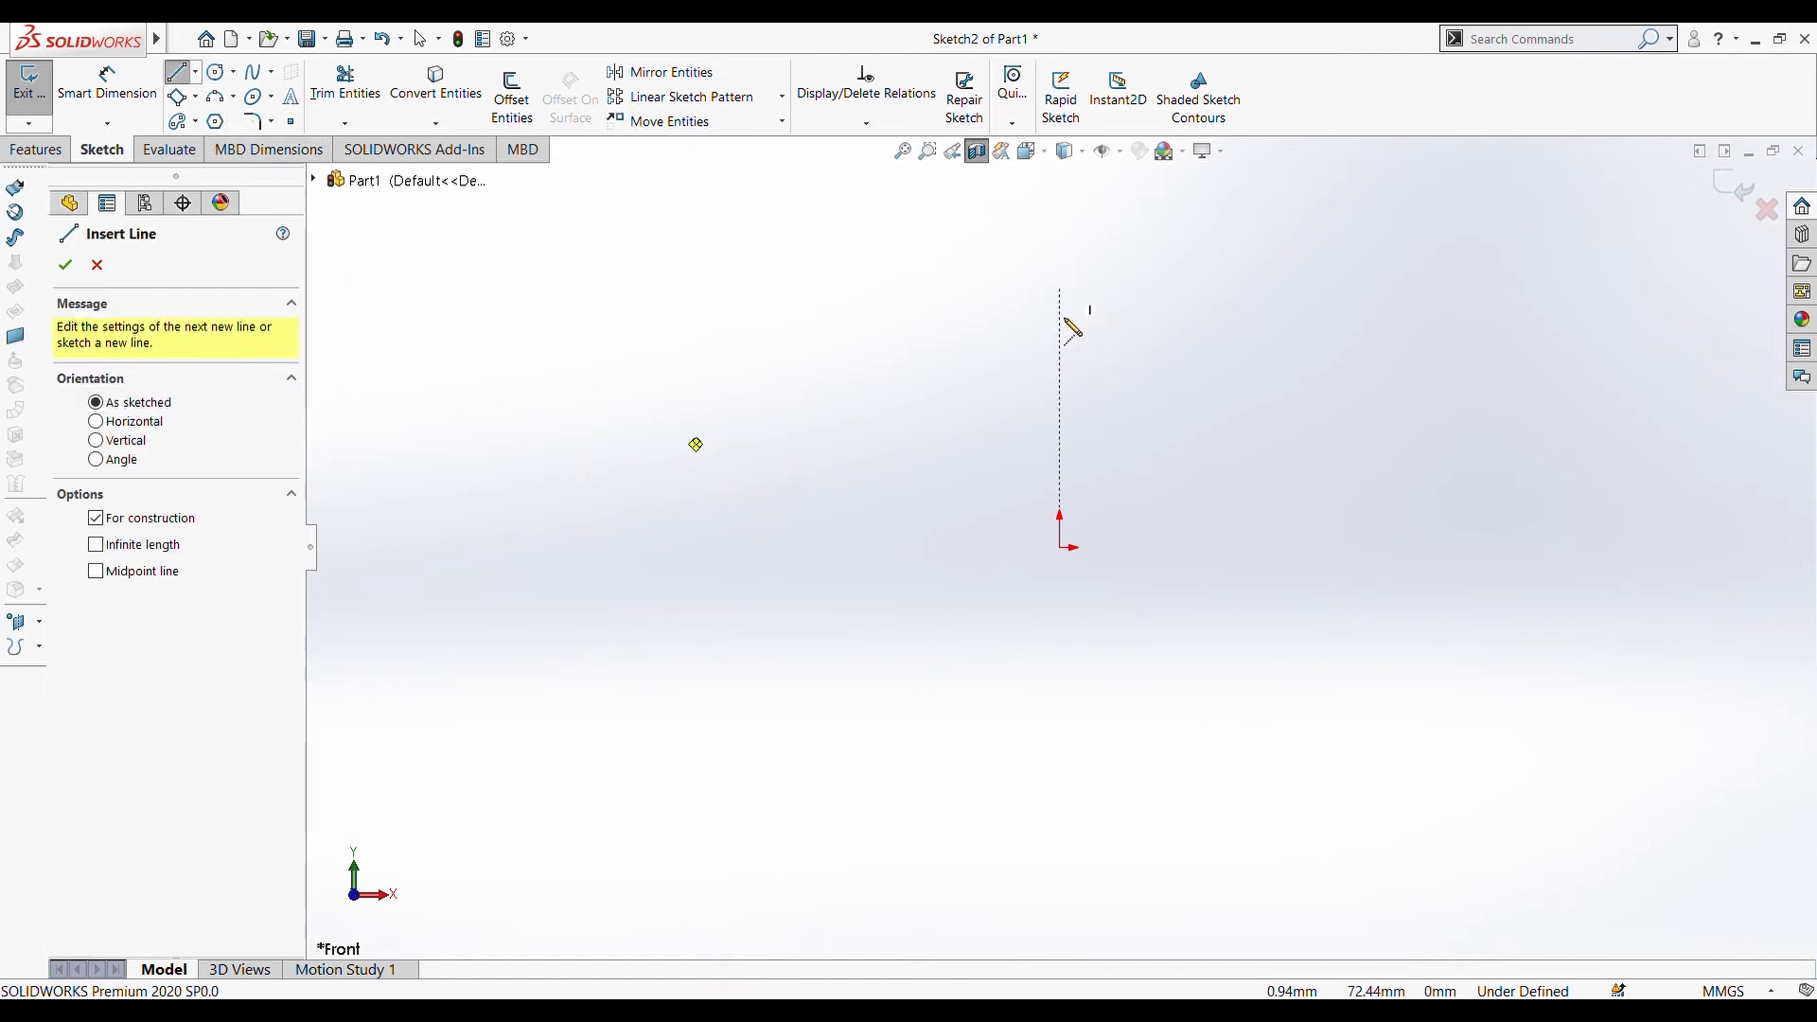
pyautogui.click(1053, 683)
pyautogui.press('Escape')
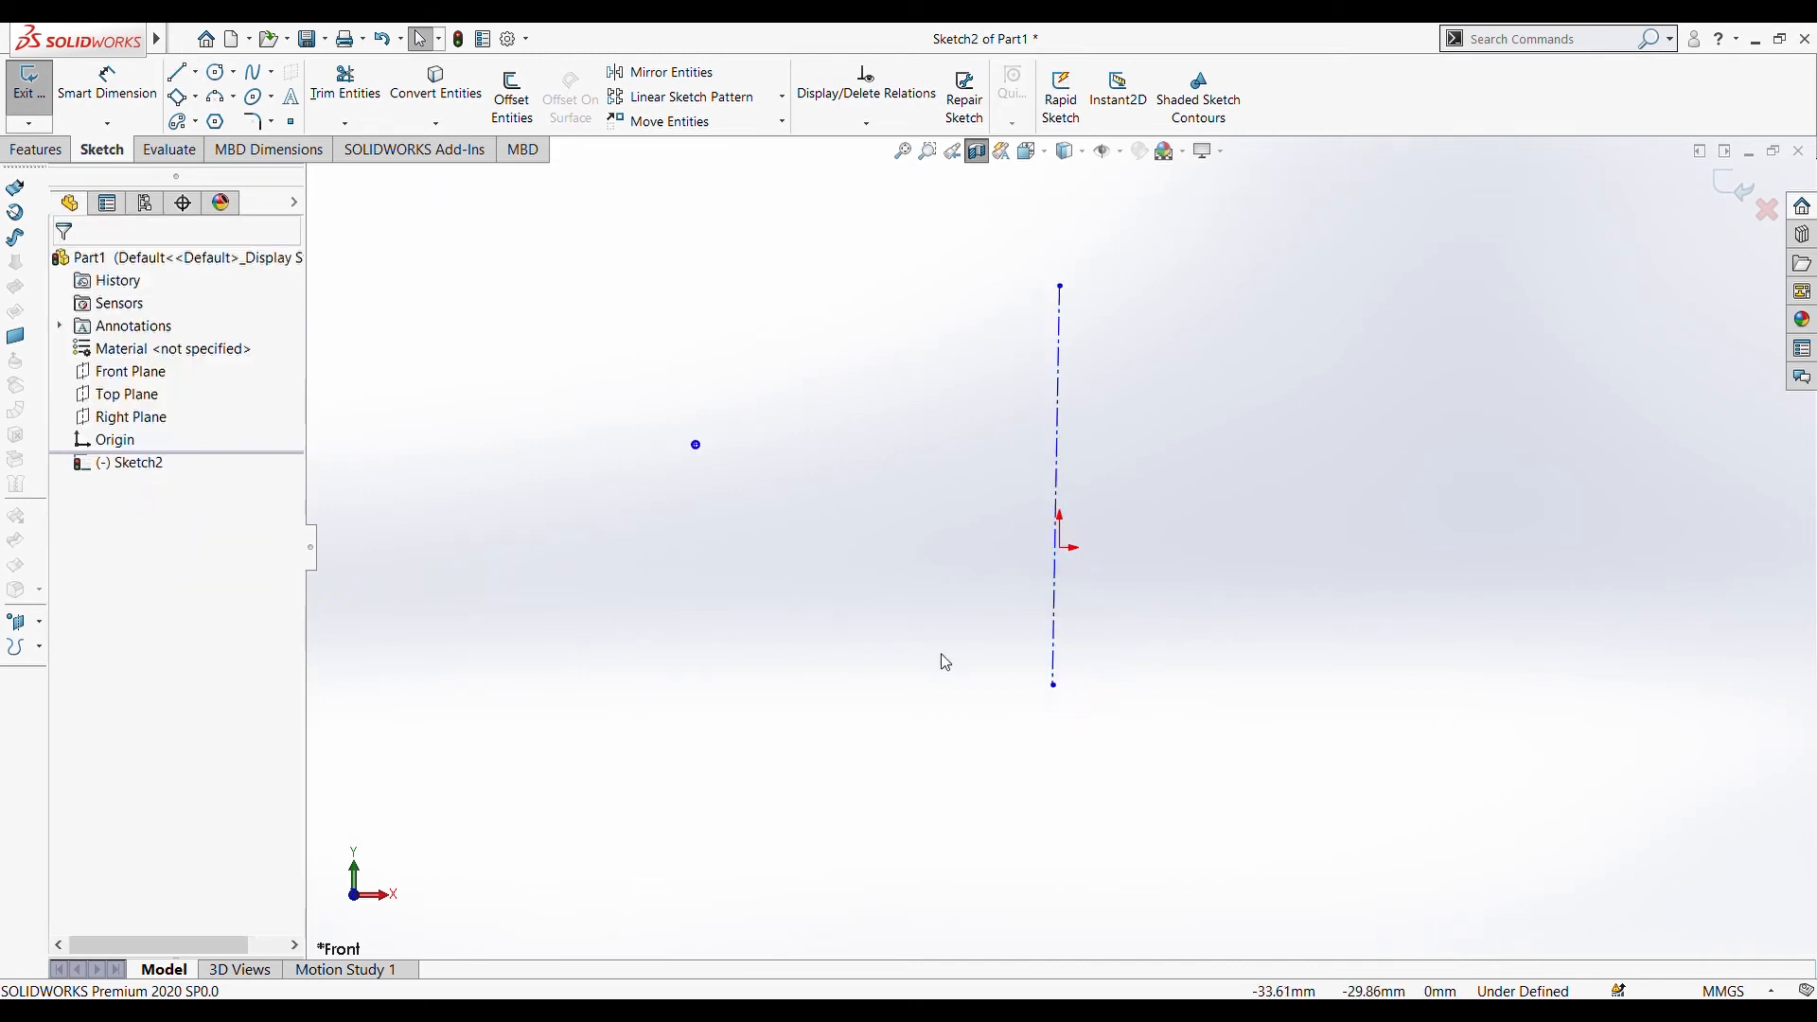
pyautogui.scroll(-3, 657, 409)
pyautogui.scroll(4, 753, 509)
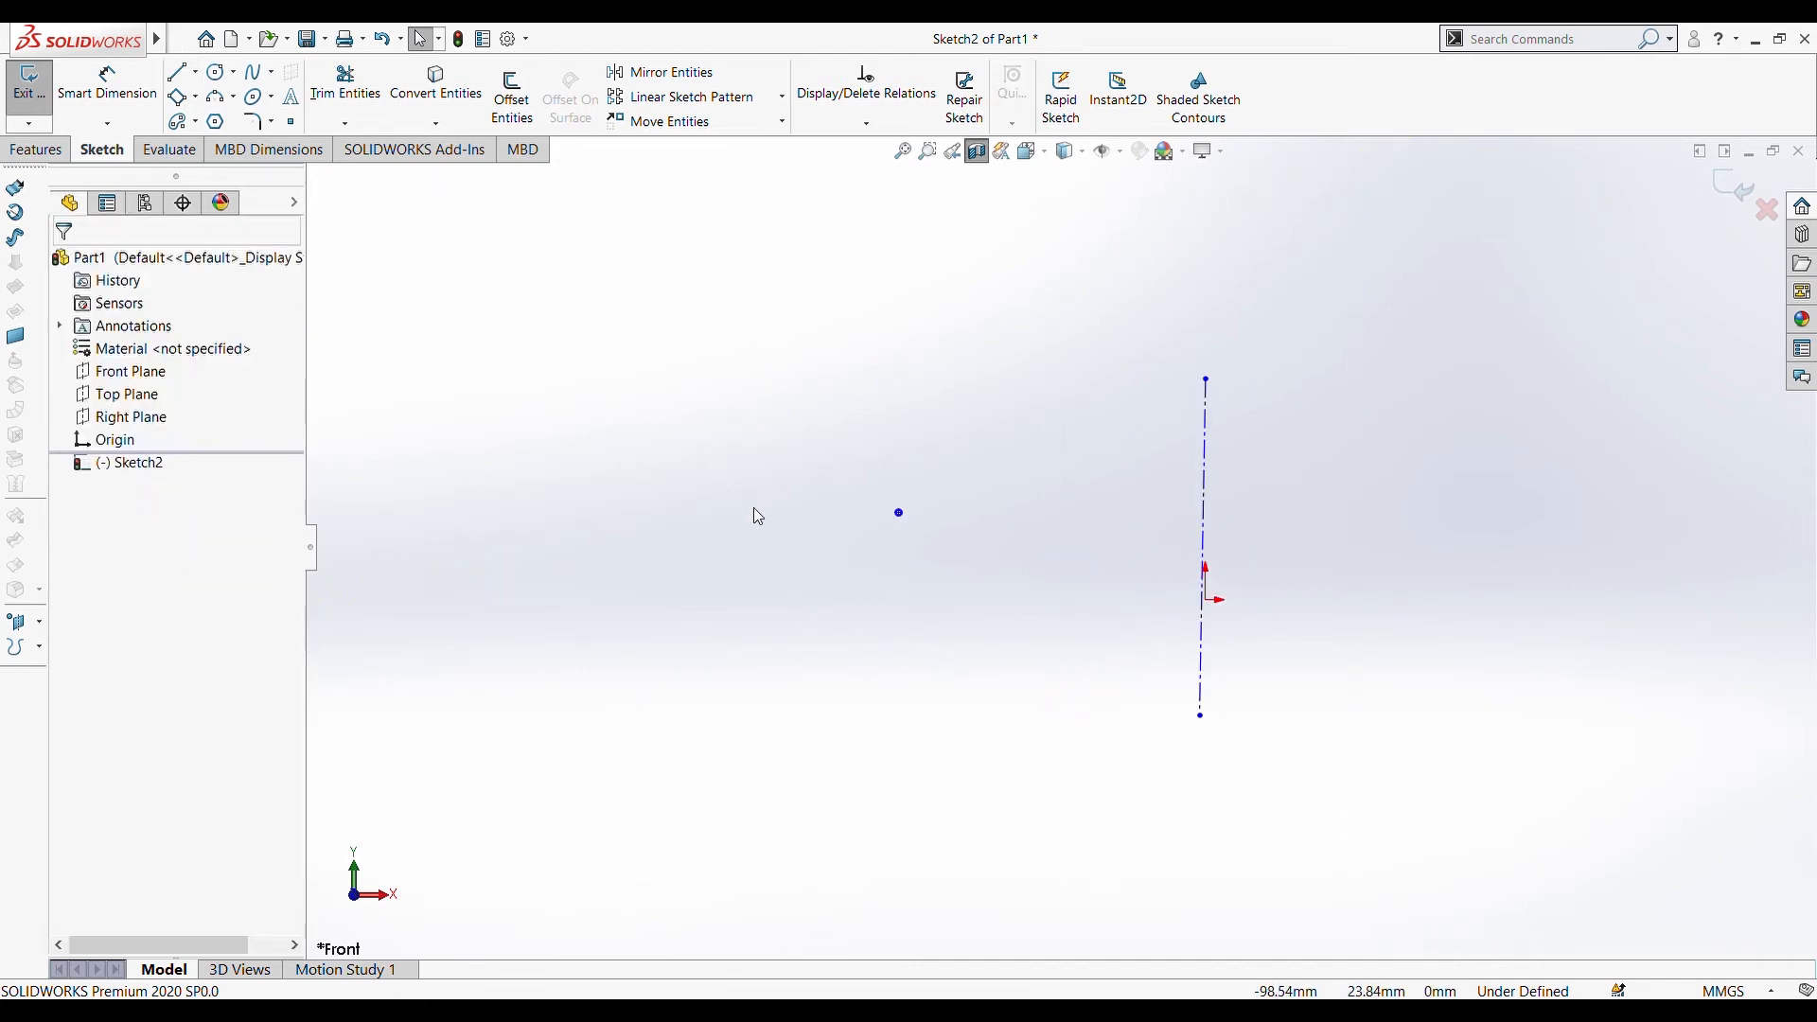
pyautogui.hotkey('ctrl', 'z')
pyautogui.hotkey('ctrl', 'z')
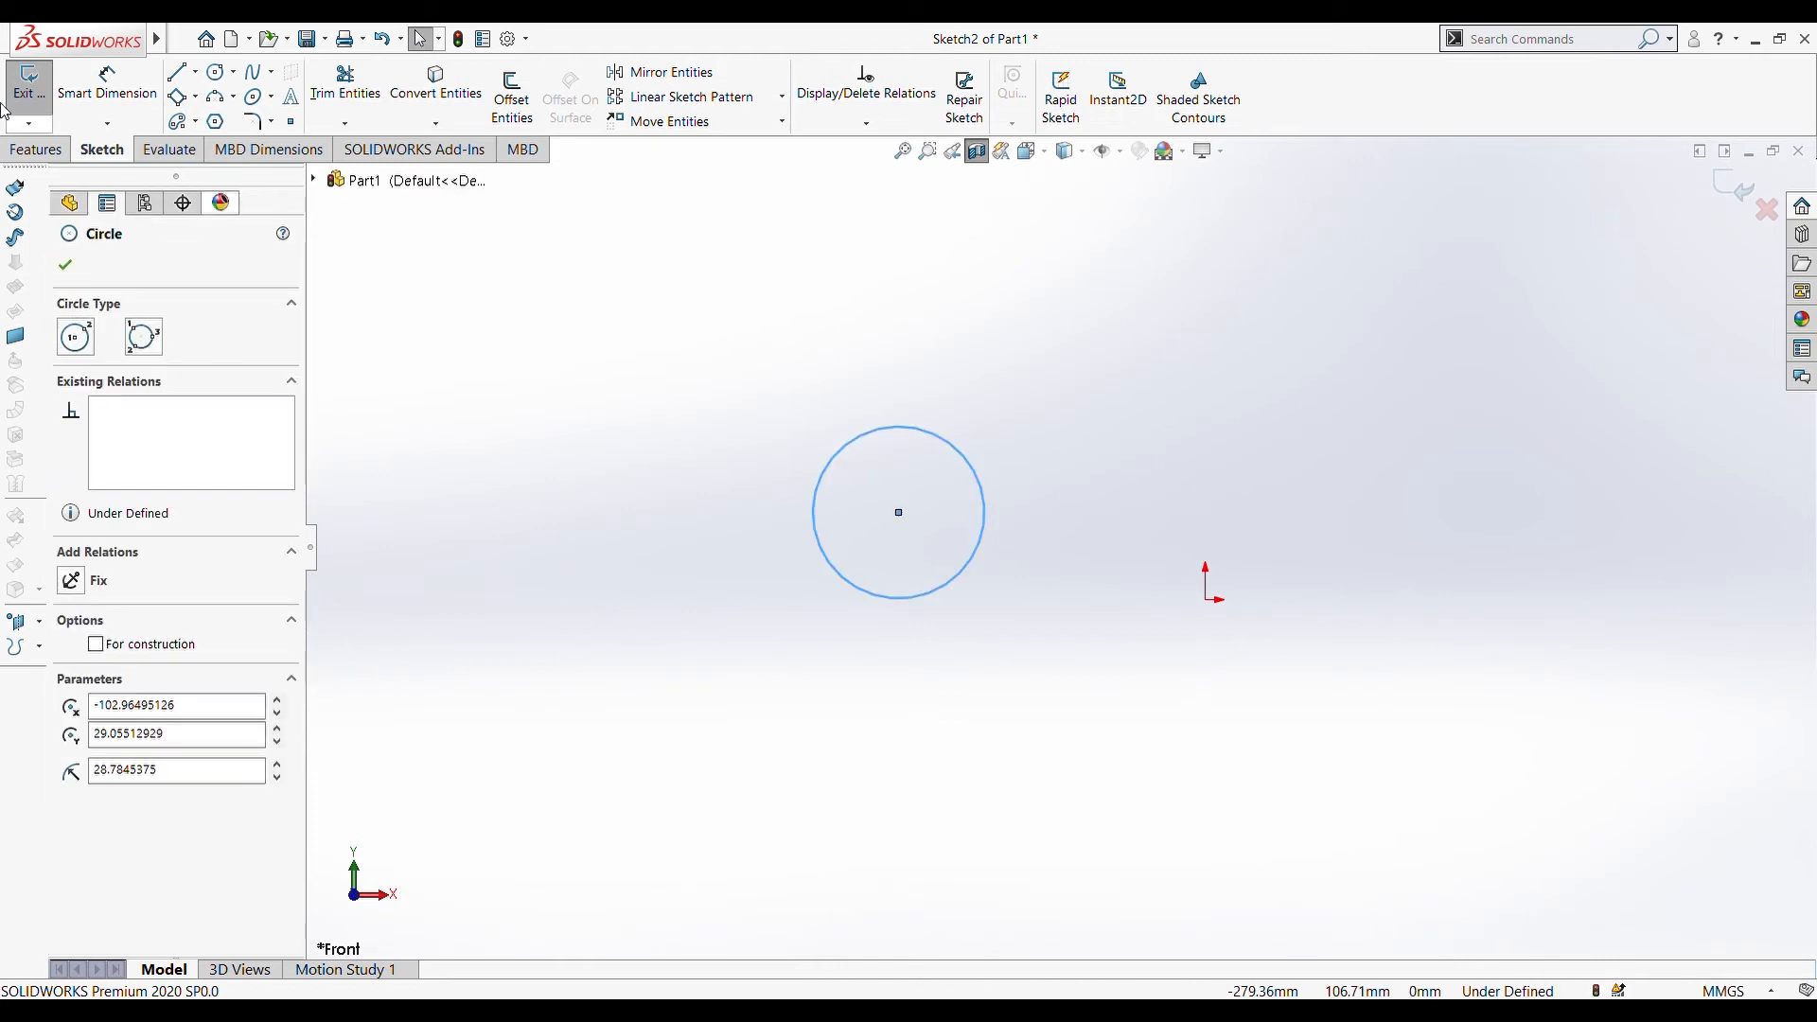
pyautogui.click(176, 71)
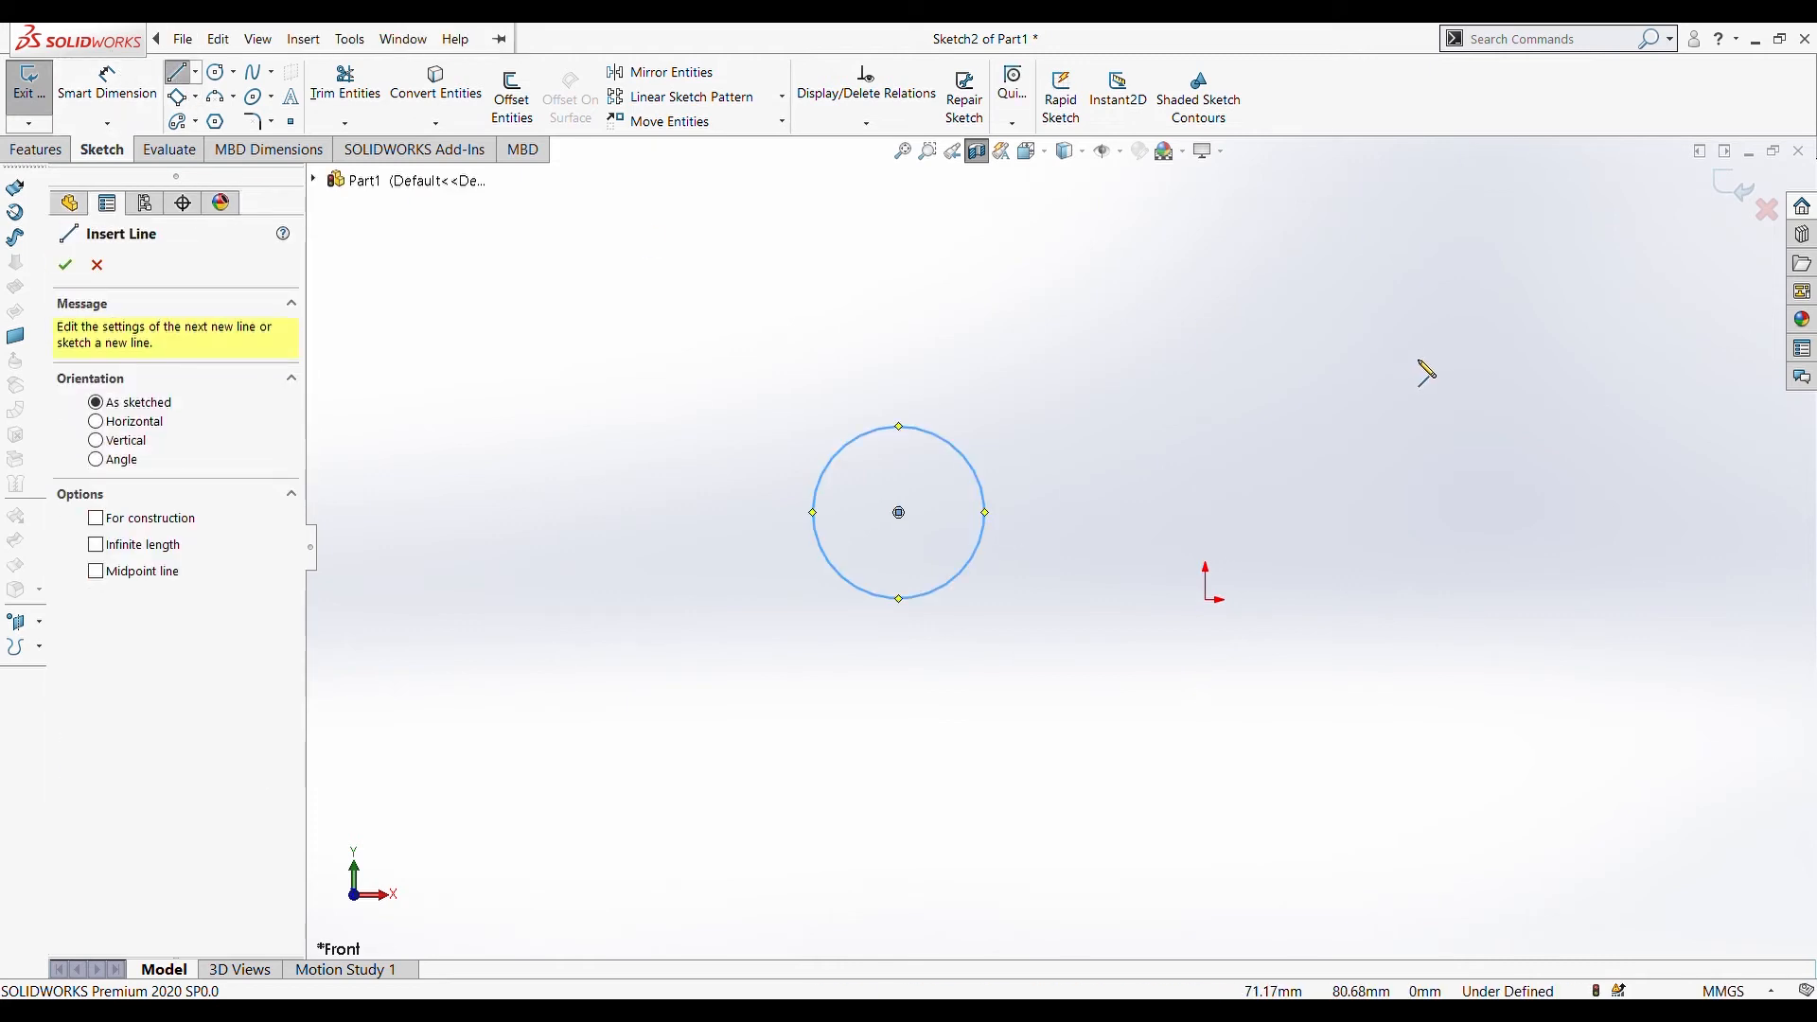
pyautogui.click(1247, 299)
pyautogui.press('Escape')
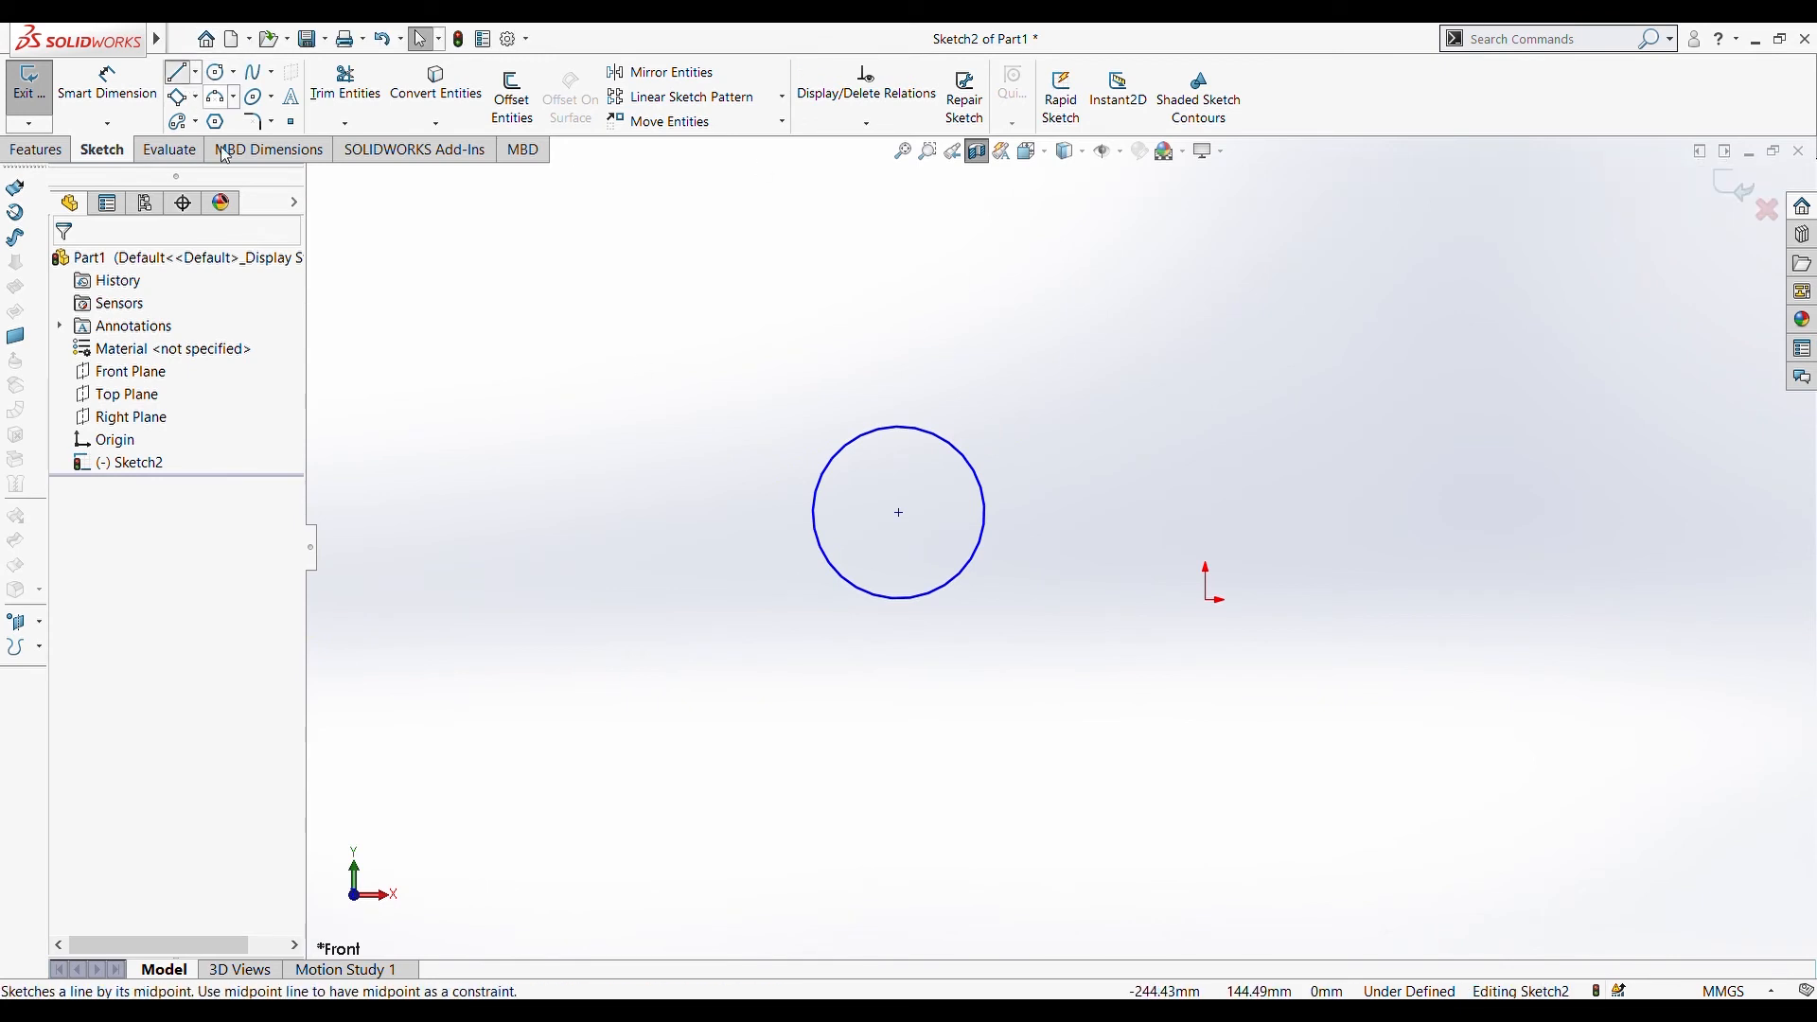
# - Draw a vertical centerline about 164 mm long between the circle and the origin
pyautogui.click(176, 71)
pyautogui.click(1132, 265)
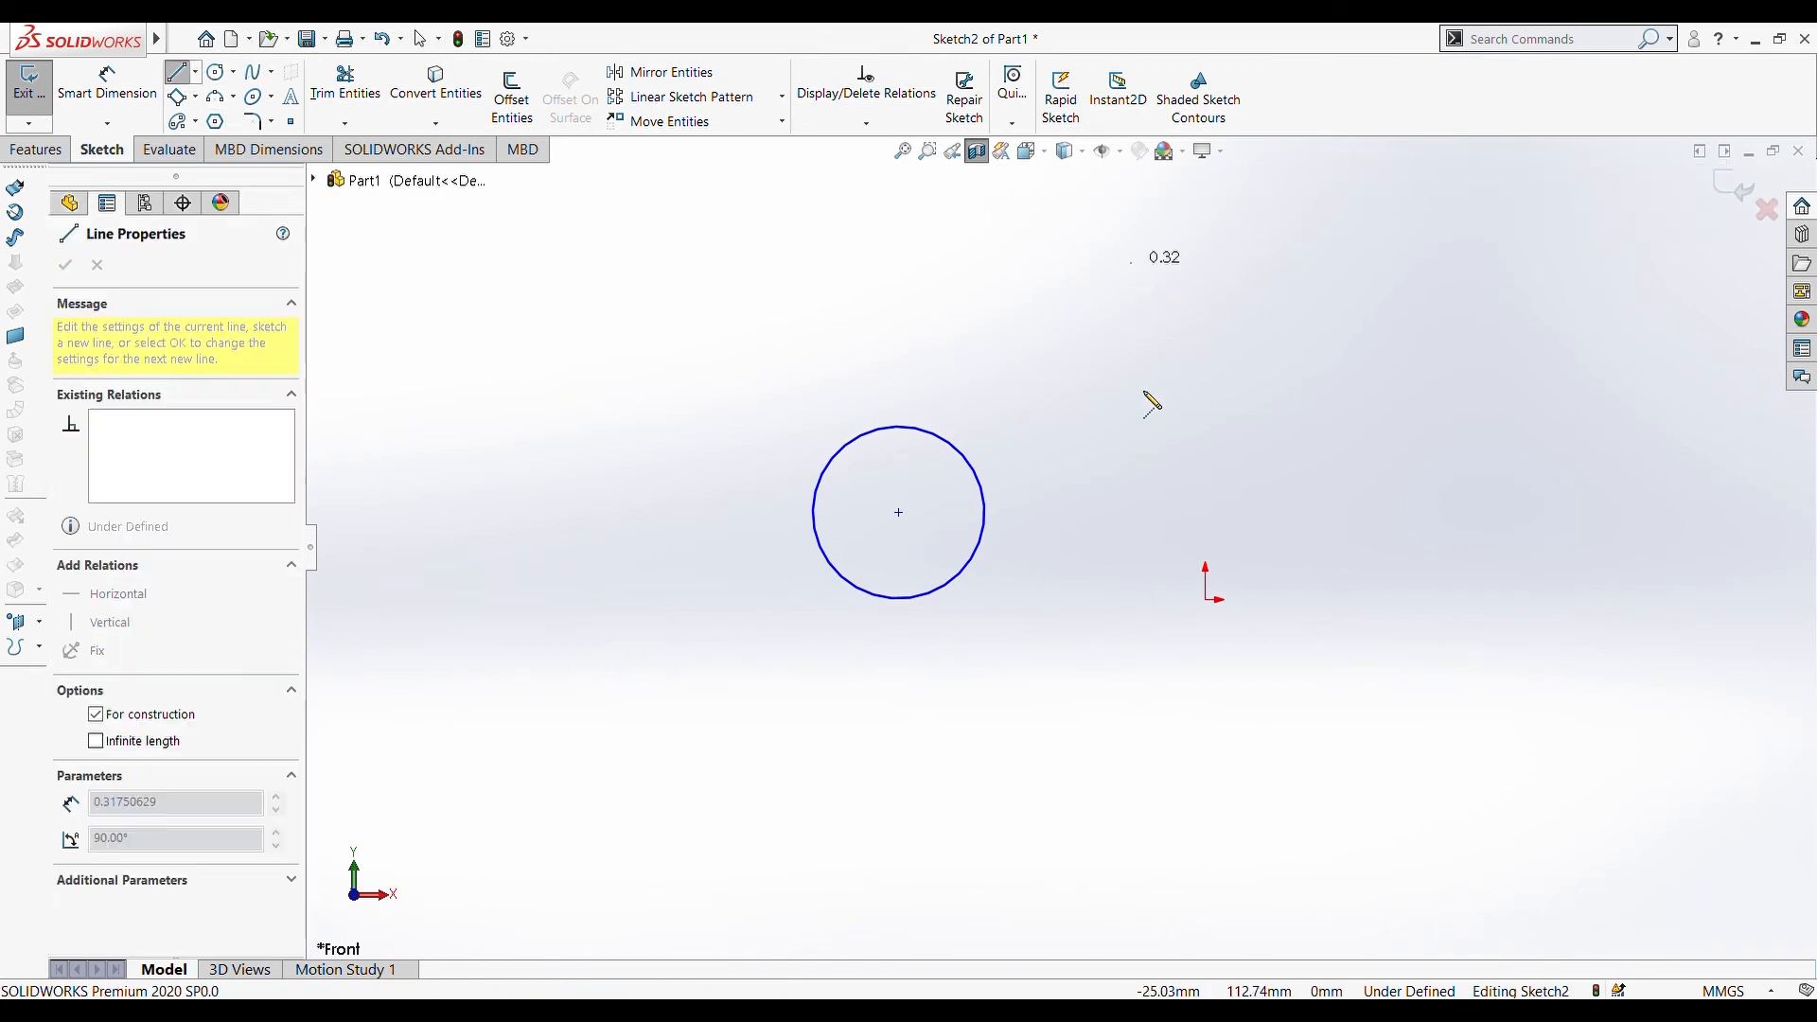
pyautogui.click(1133, 754)
pyautogui.press('Escape')
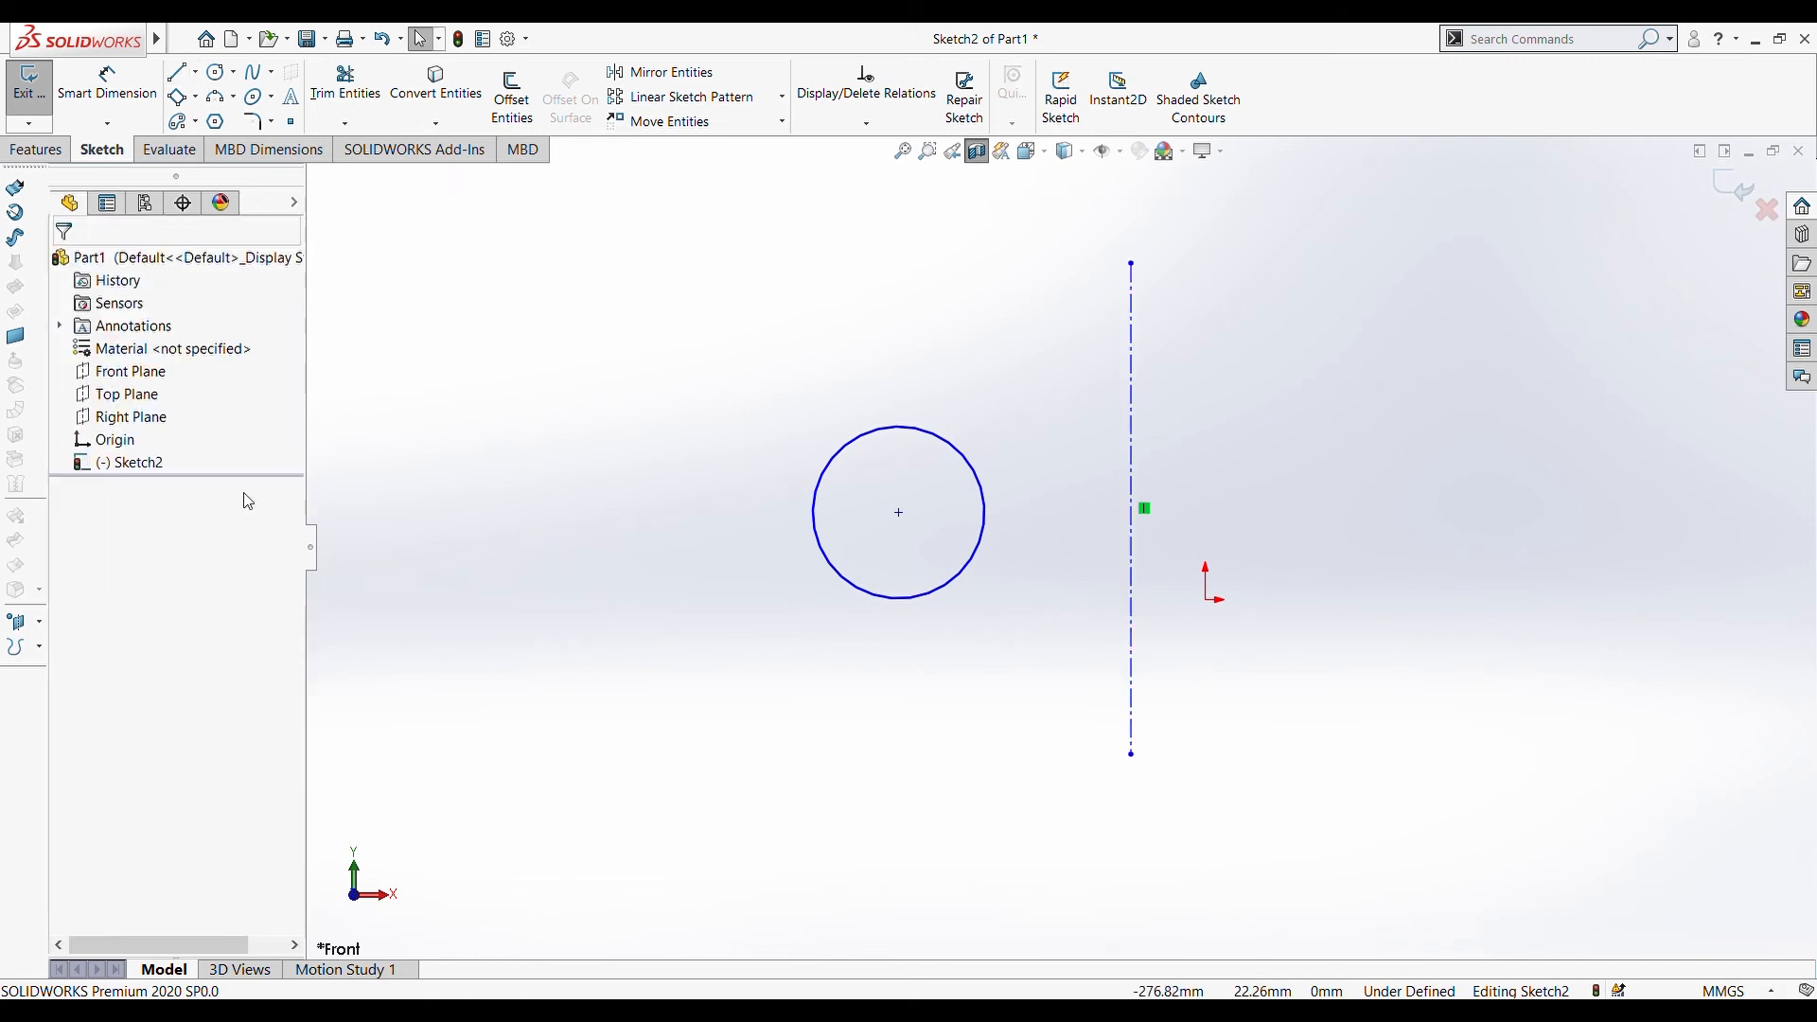
# - Leave the sketch and start a Revolved Boss/Base of the circle around the vertical centerline
pyautogui.click(38, 102)
pyautogui.click(90, 104)
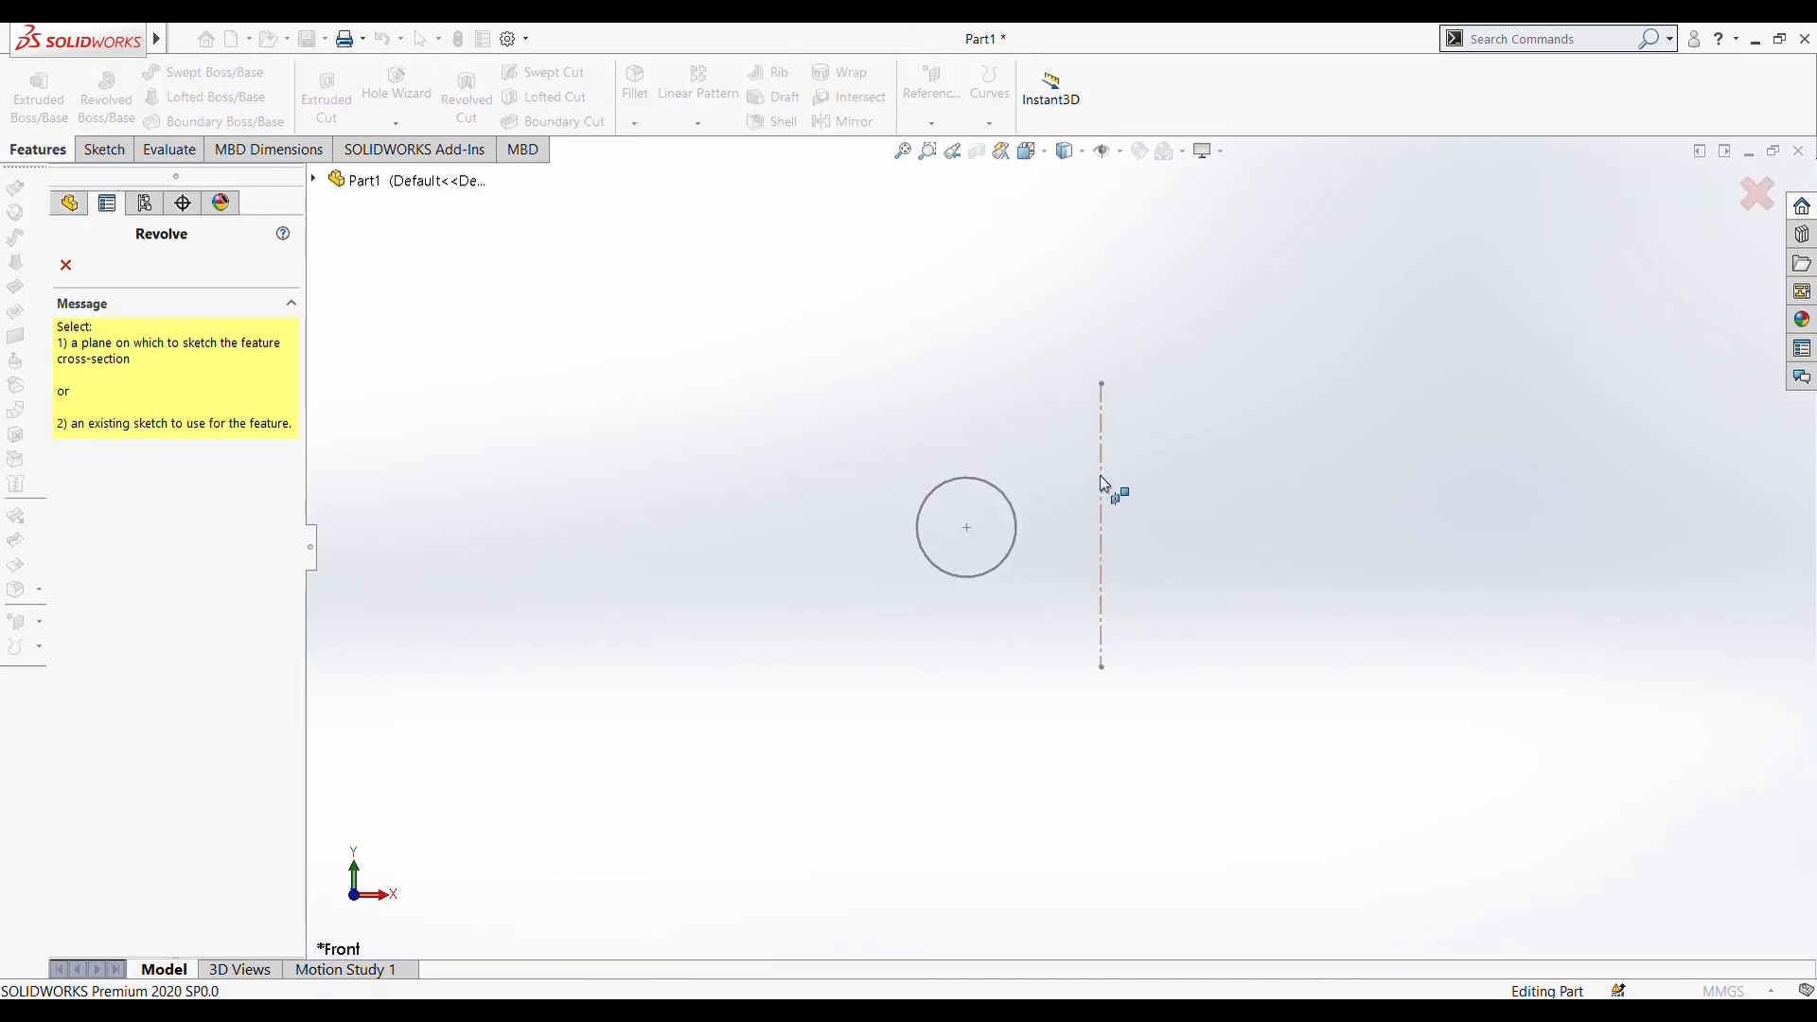
pyautogui.click(1100, 478)
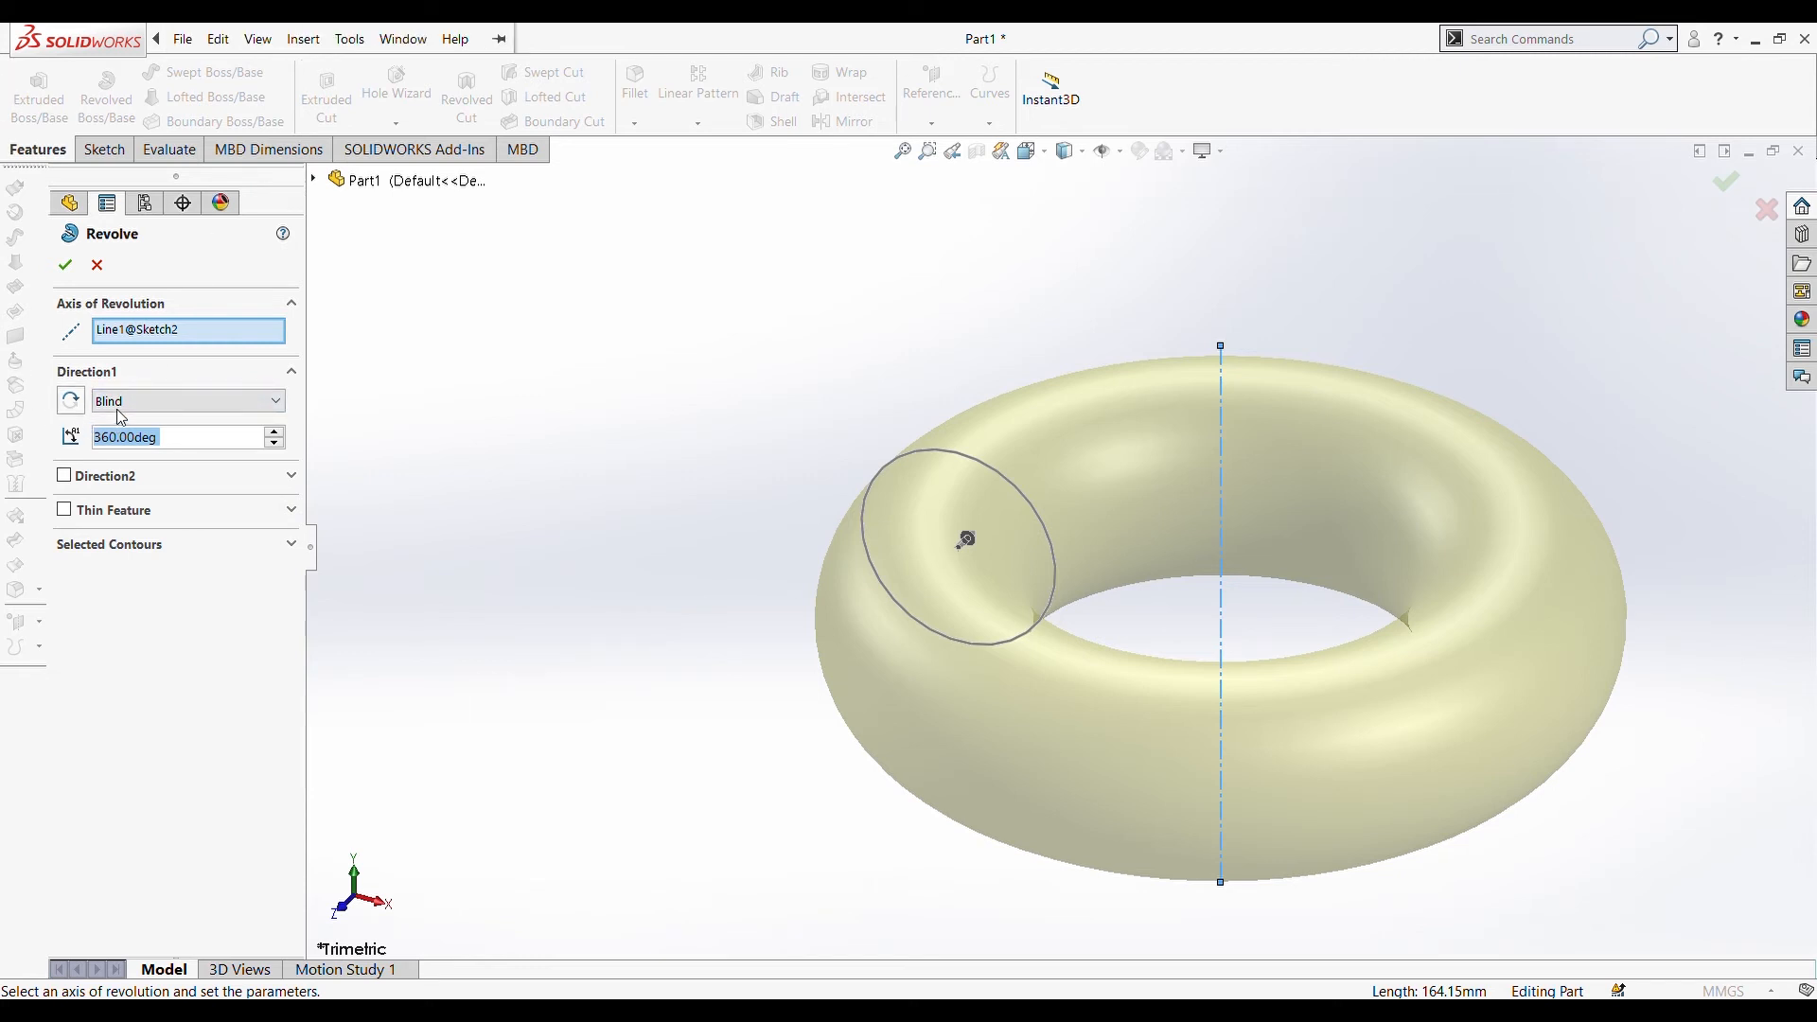
# - Keep the first revolve direction as Blind and set its angle to 300 degrees
pyautogui.click(141, 411)
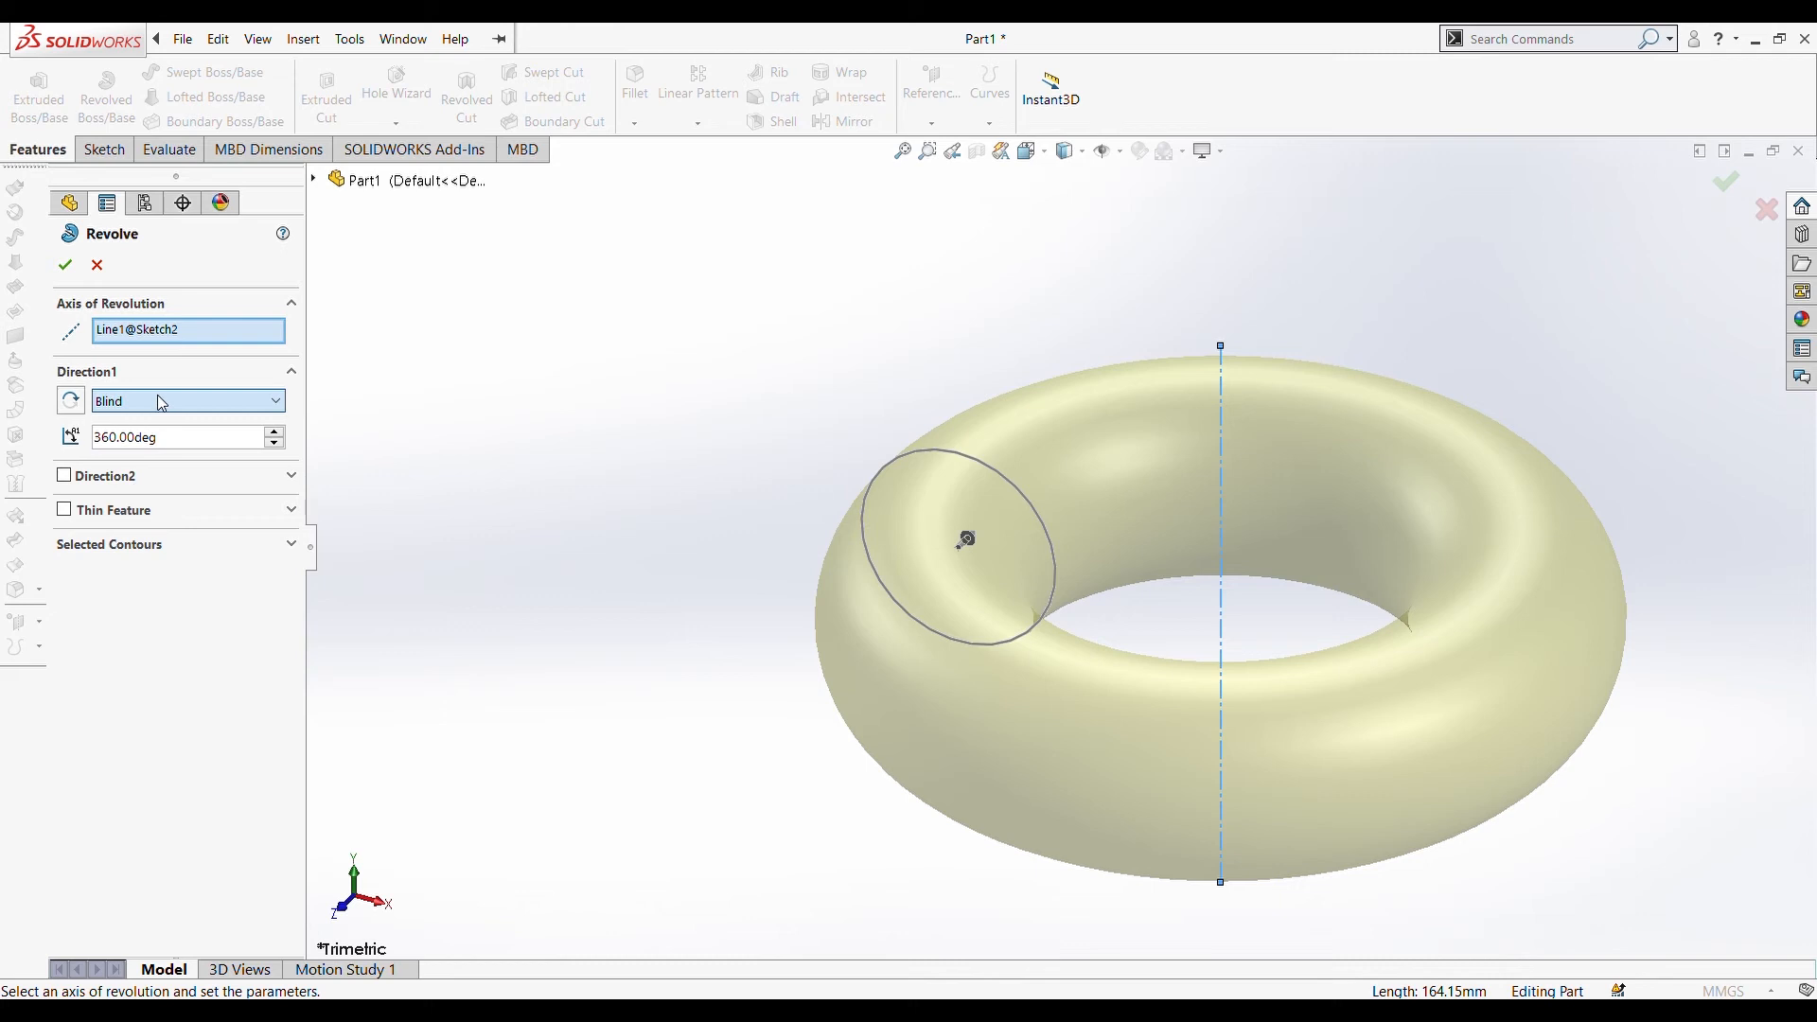
pyautogui.click(275, 445)
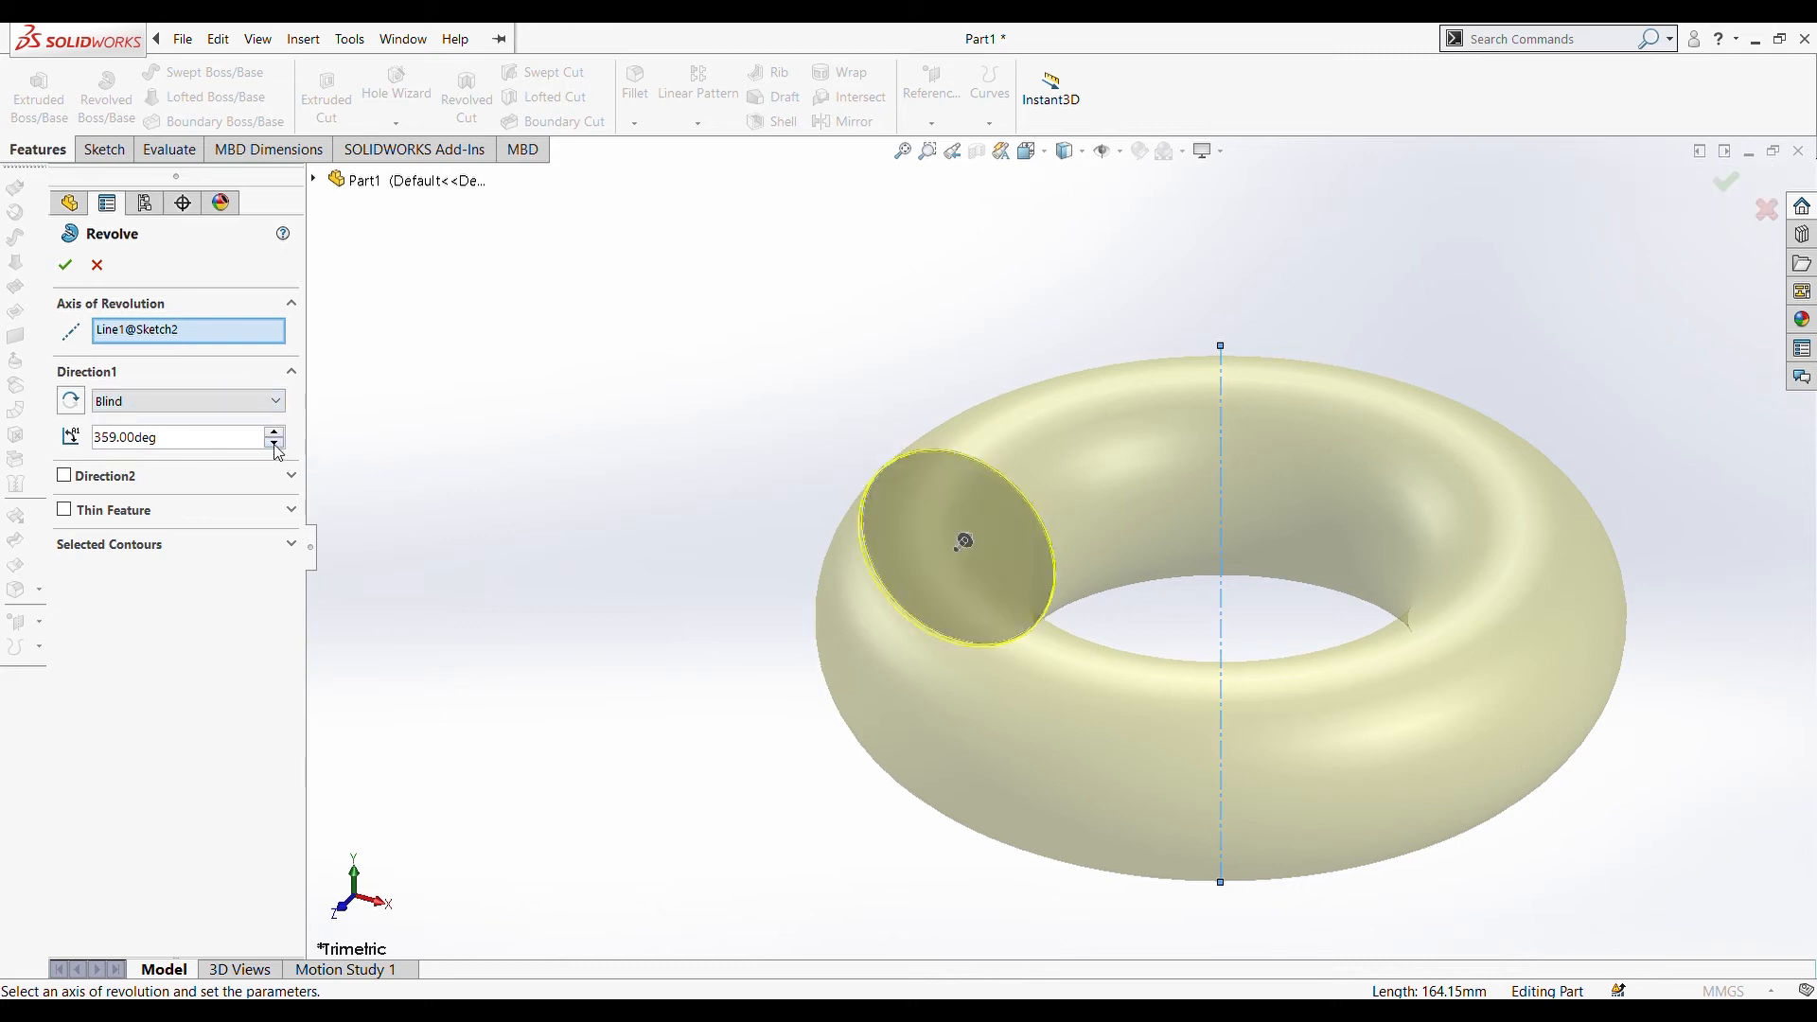
pyautogui.moveTo(276, 447); pyautogui.dragTo(275, 447)
pyautogui.doubleClick(223, 446)
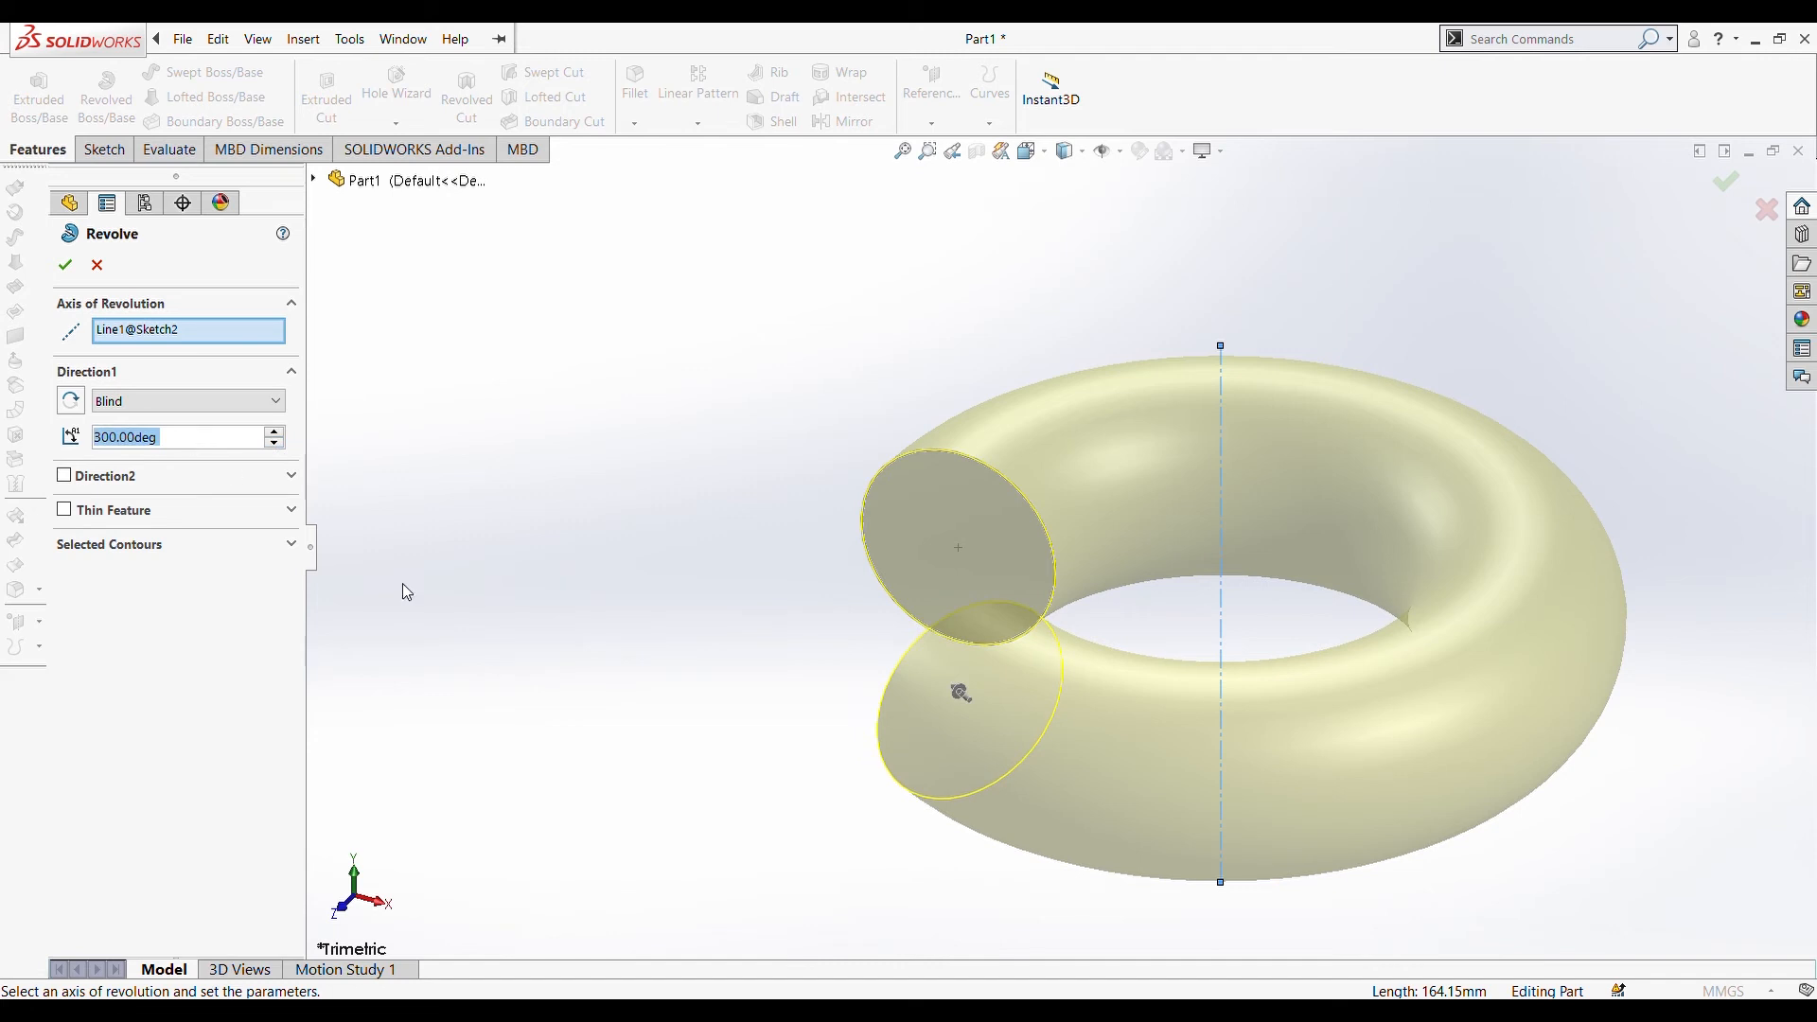
pyautogui.moveTo(532, 689); pyautogui.dragTo(574, 698, button='middle')
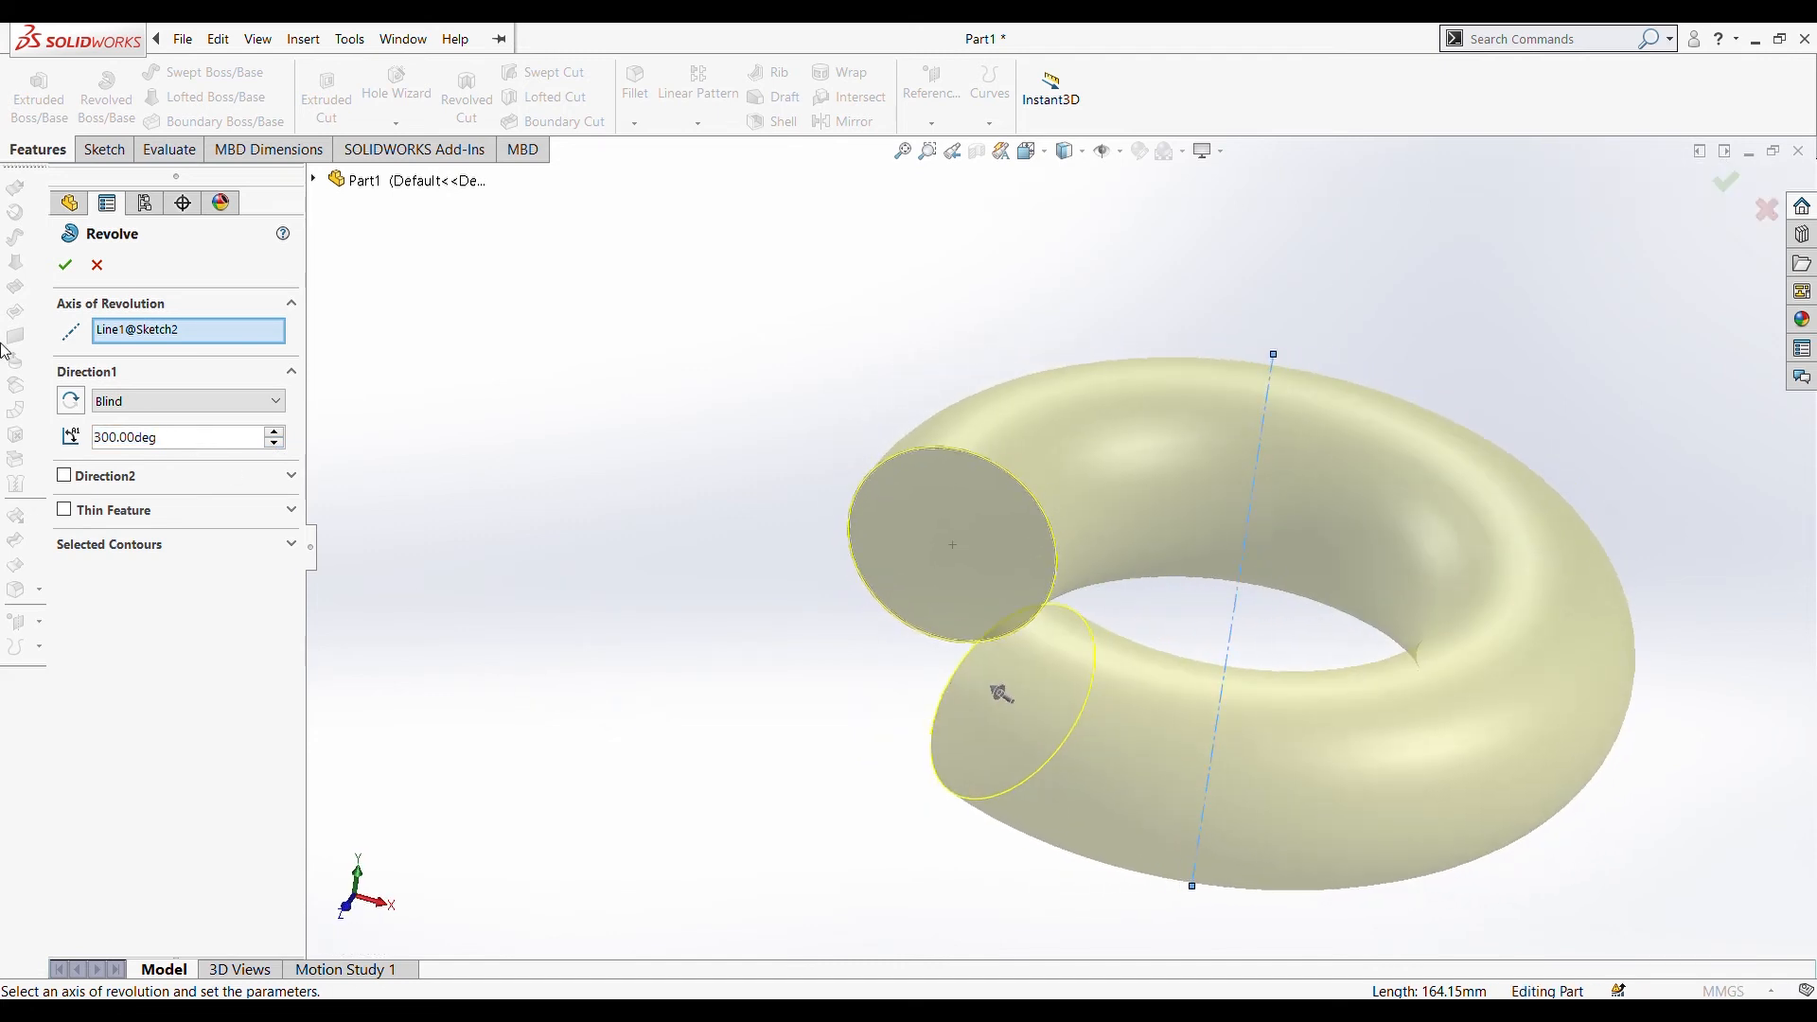
# - Add a second blind revolve direction of 21 degrees and make the revolve a one-direction thin feature 1 mm thick
pyautogui.click(63, 475)
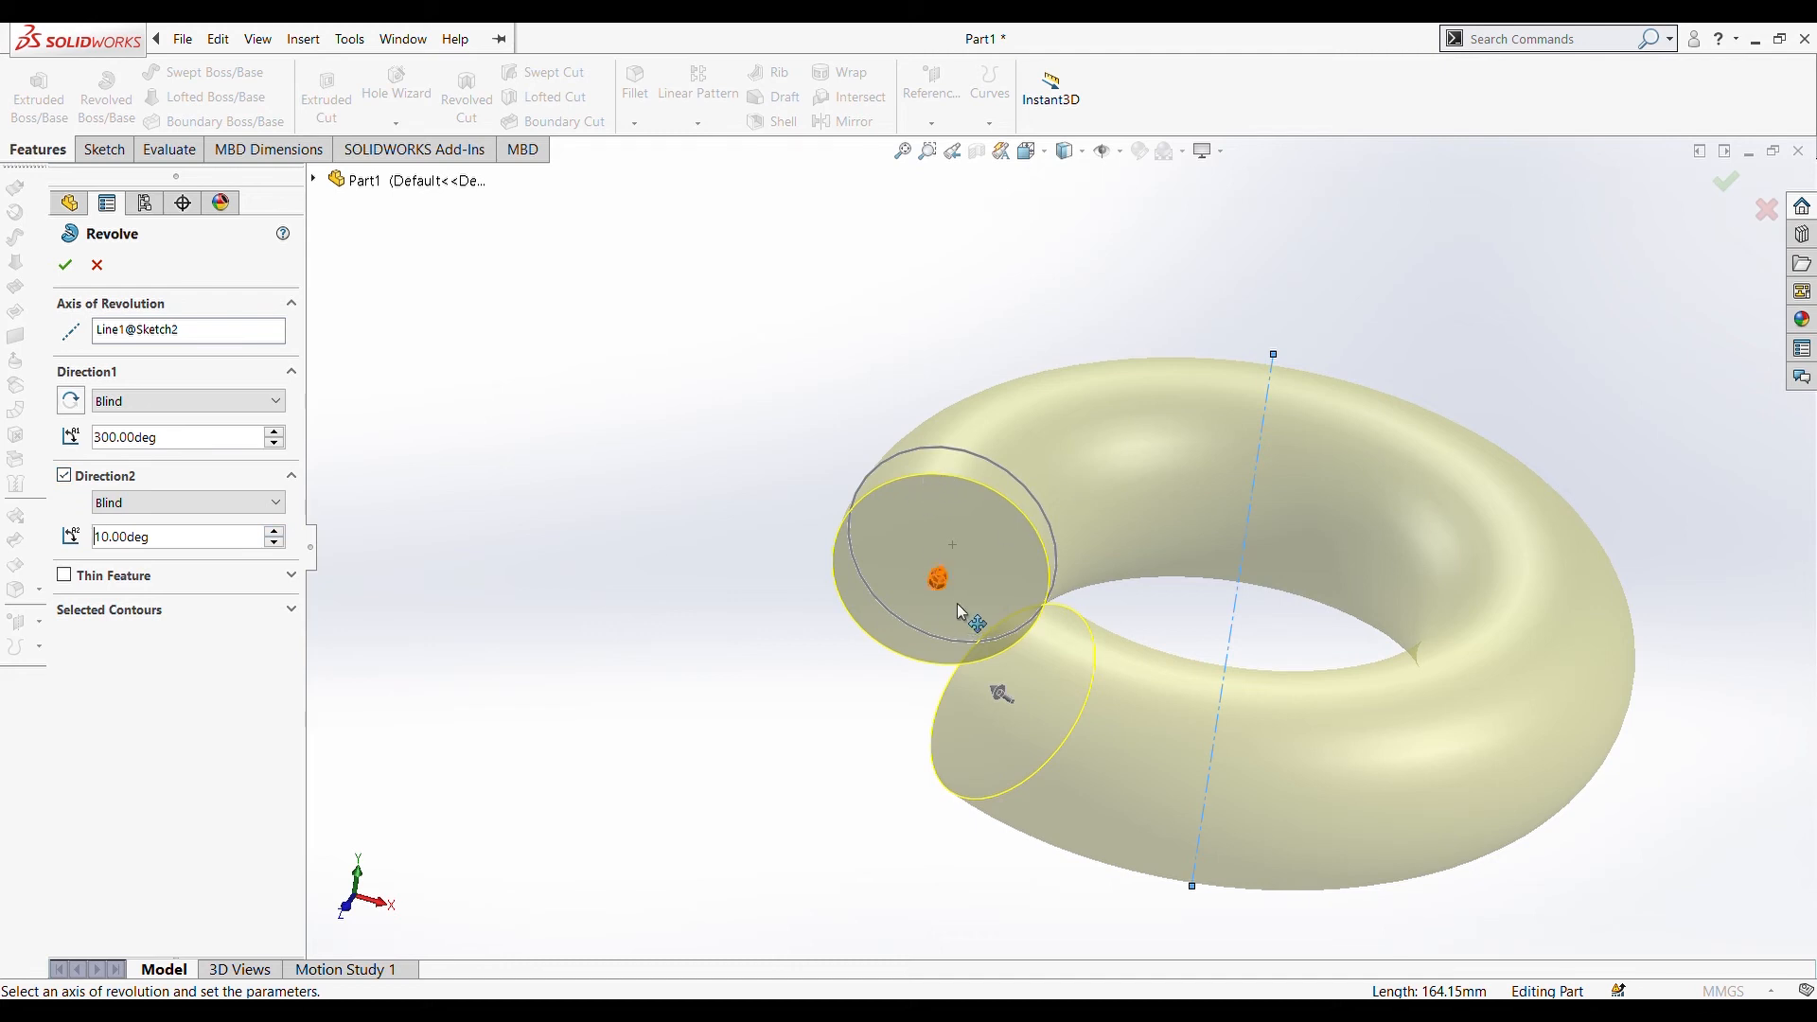
pyautogui.click(275, 532)
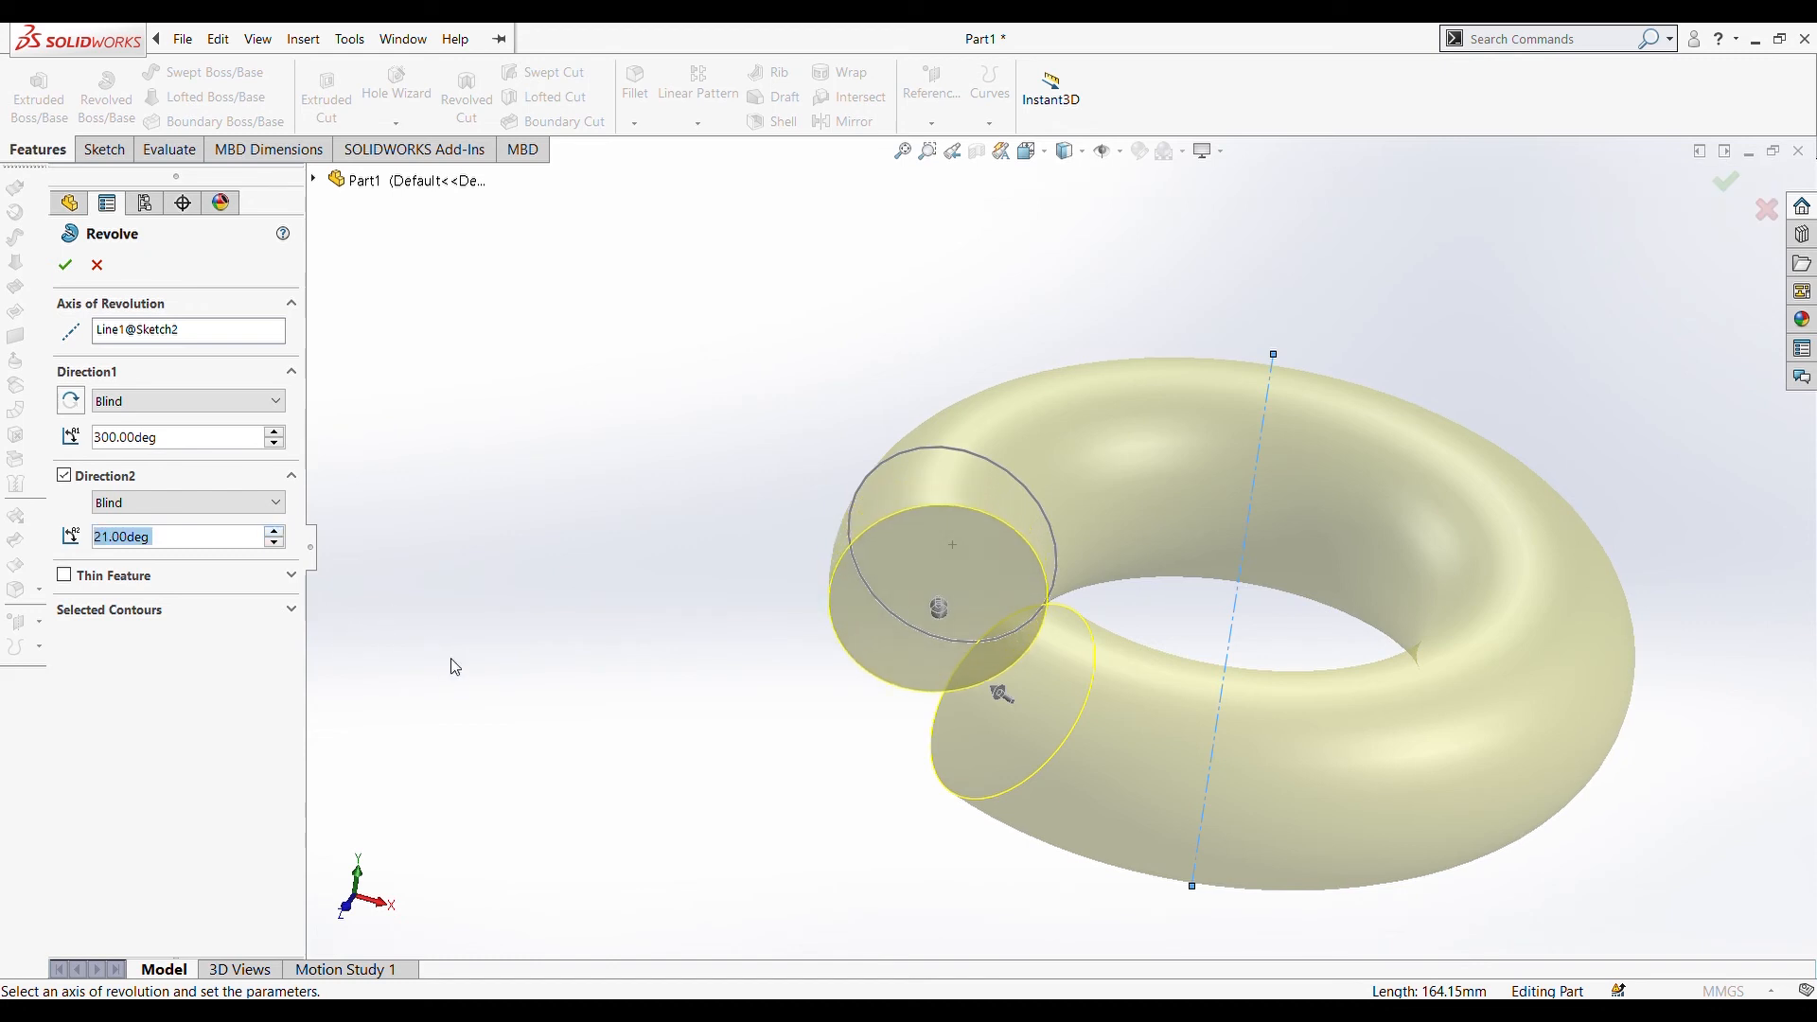
pyautogui.click(65, 575)
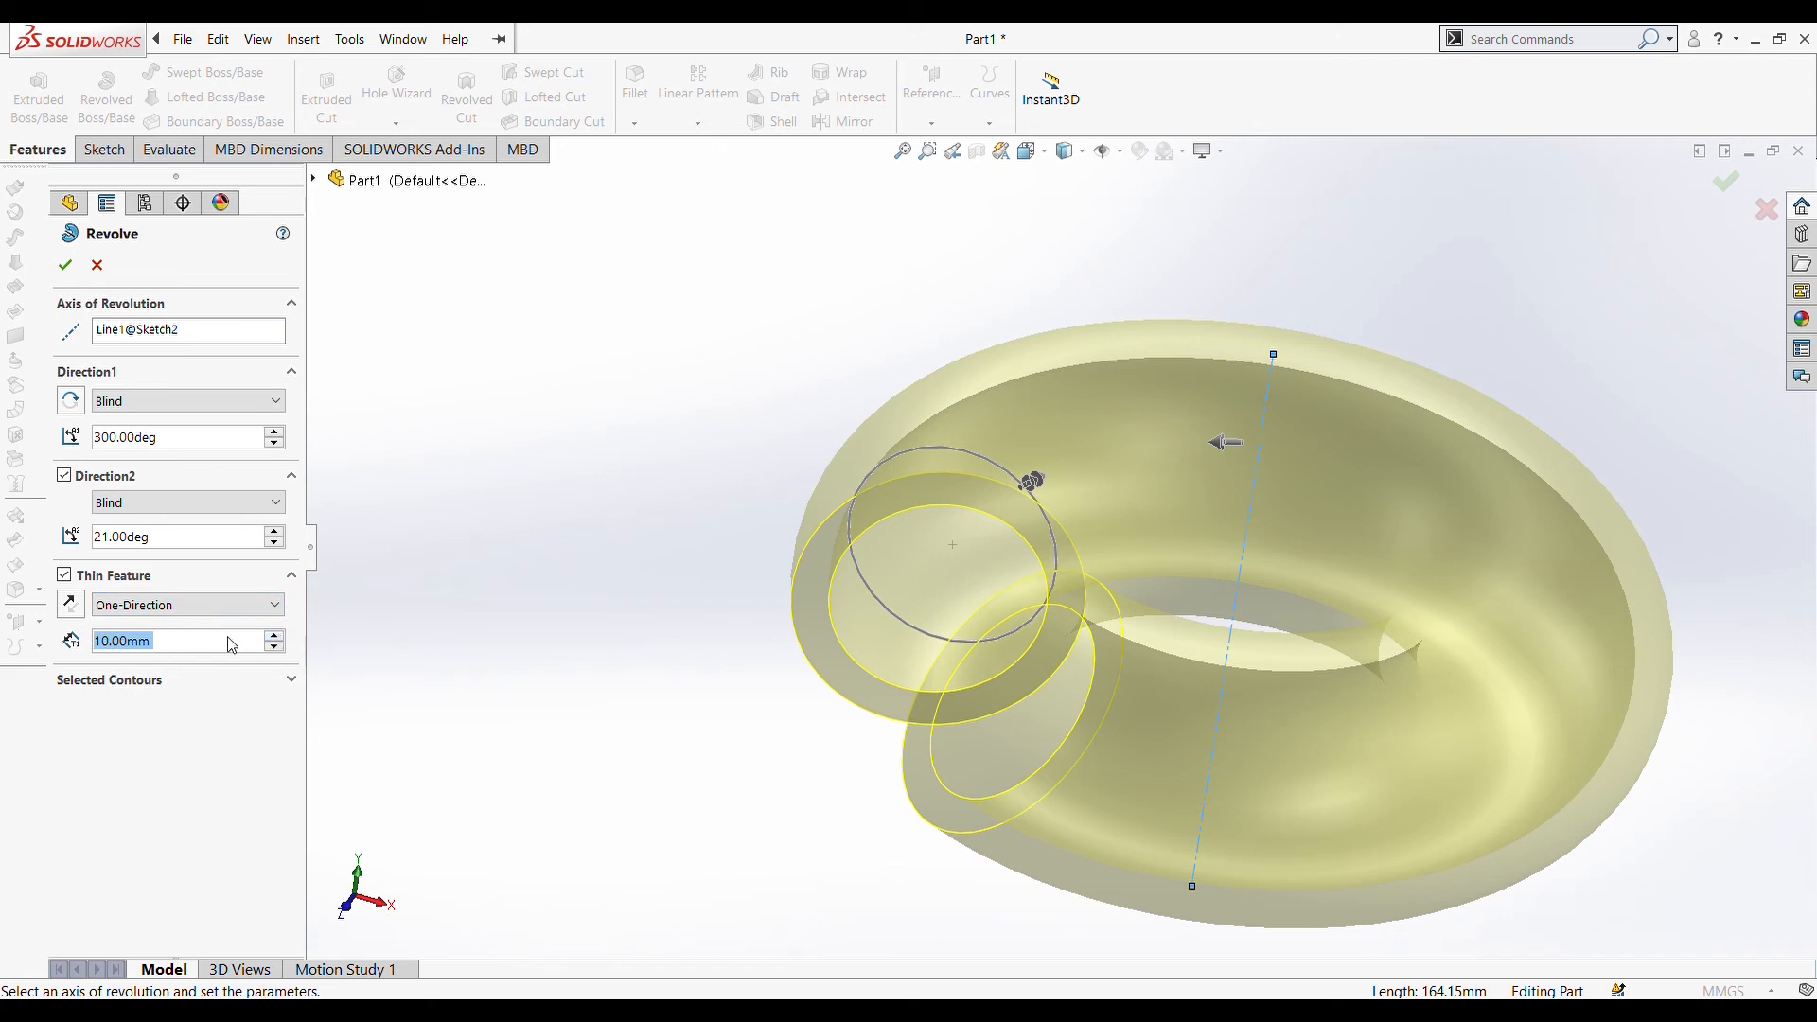
pyautogui.write('1')
pyautogui.click(762, 699)
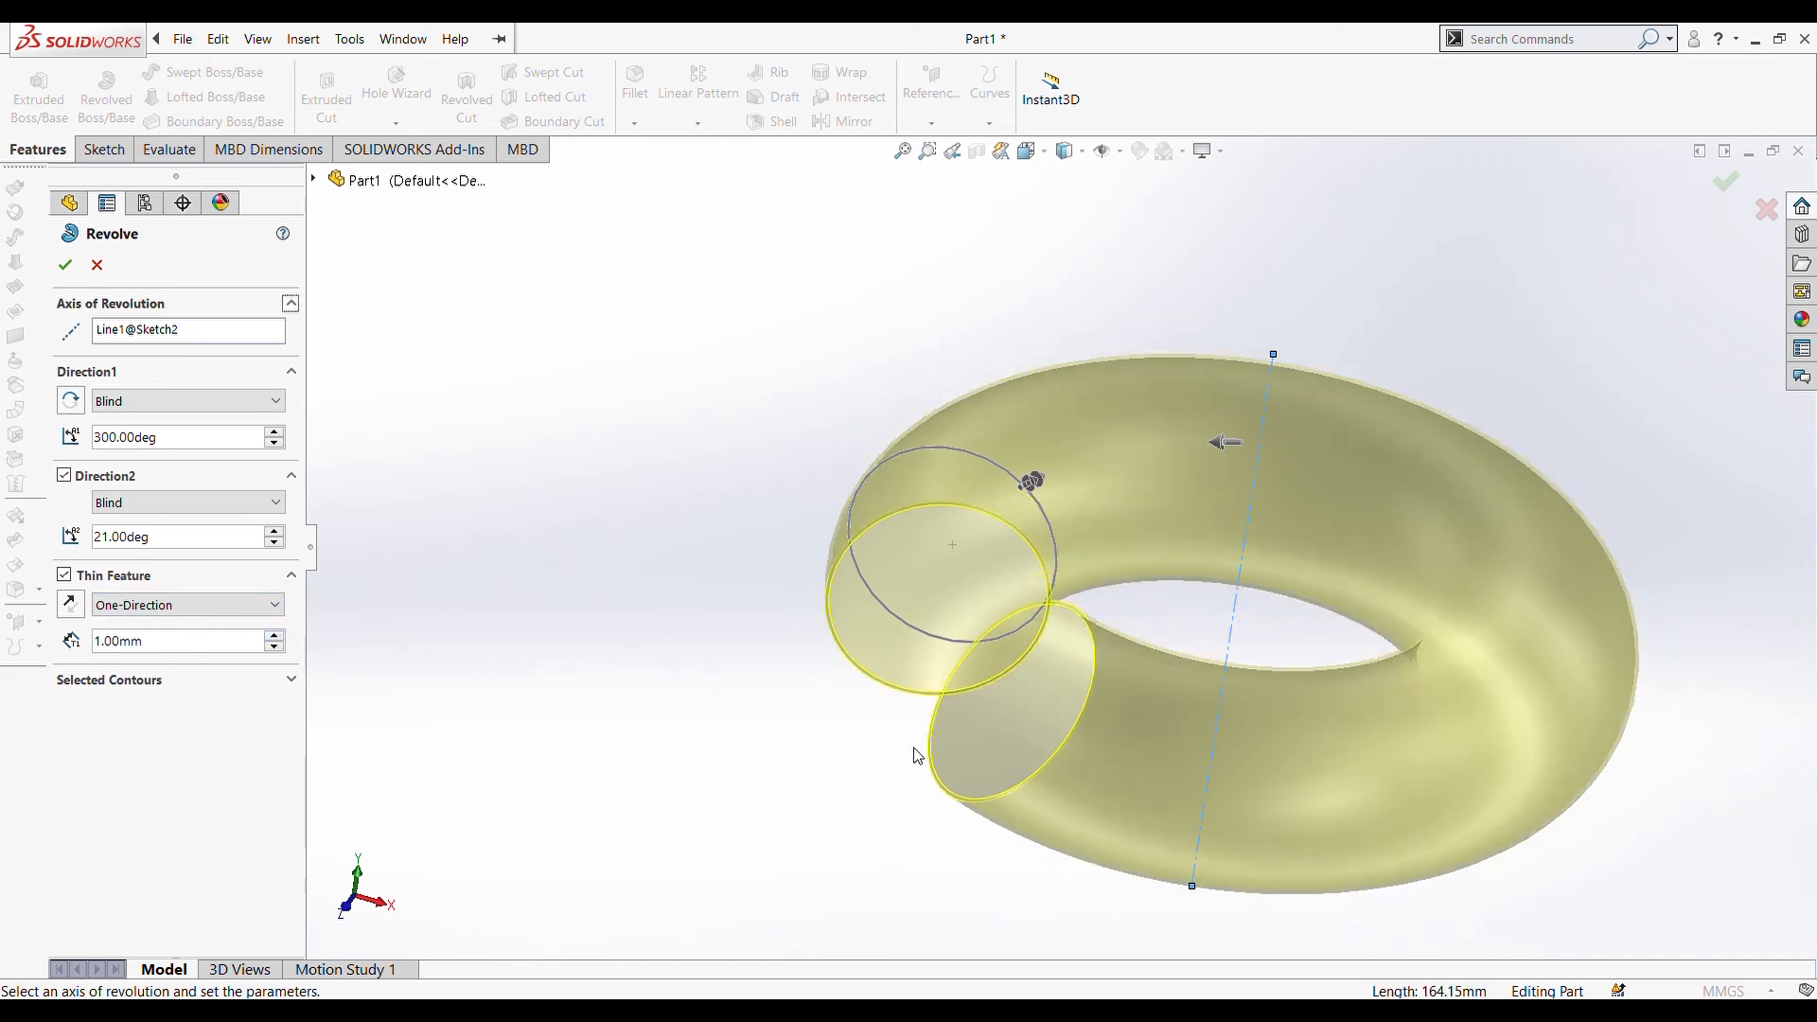
# - Accept the thin revolve of the circle and inspect the hollow open ring
pyautogui.moveTo(913, 748); pyautogui.dragTo(989, 703, button='middle')
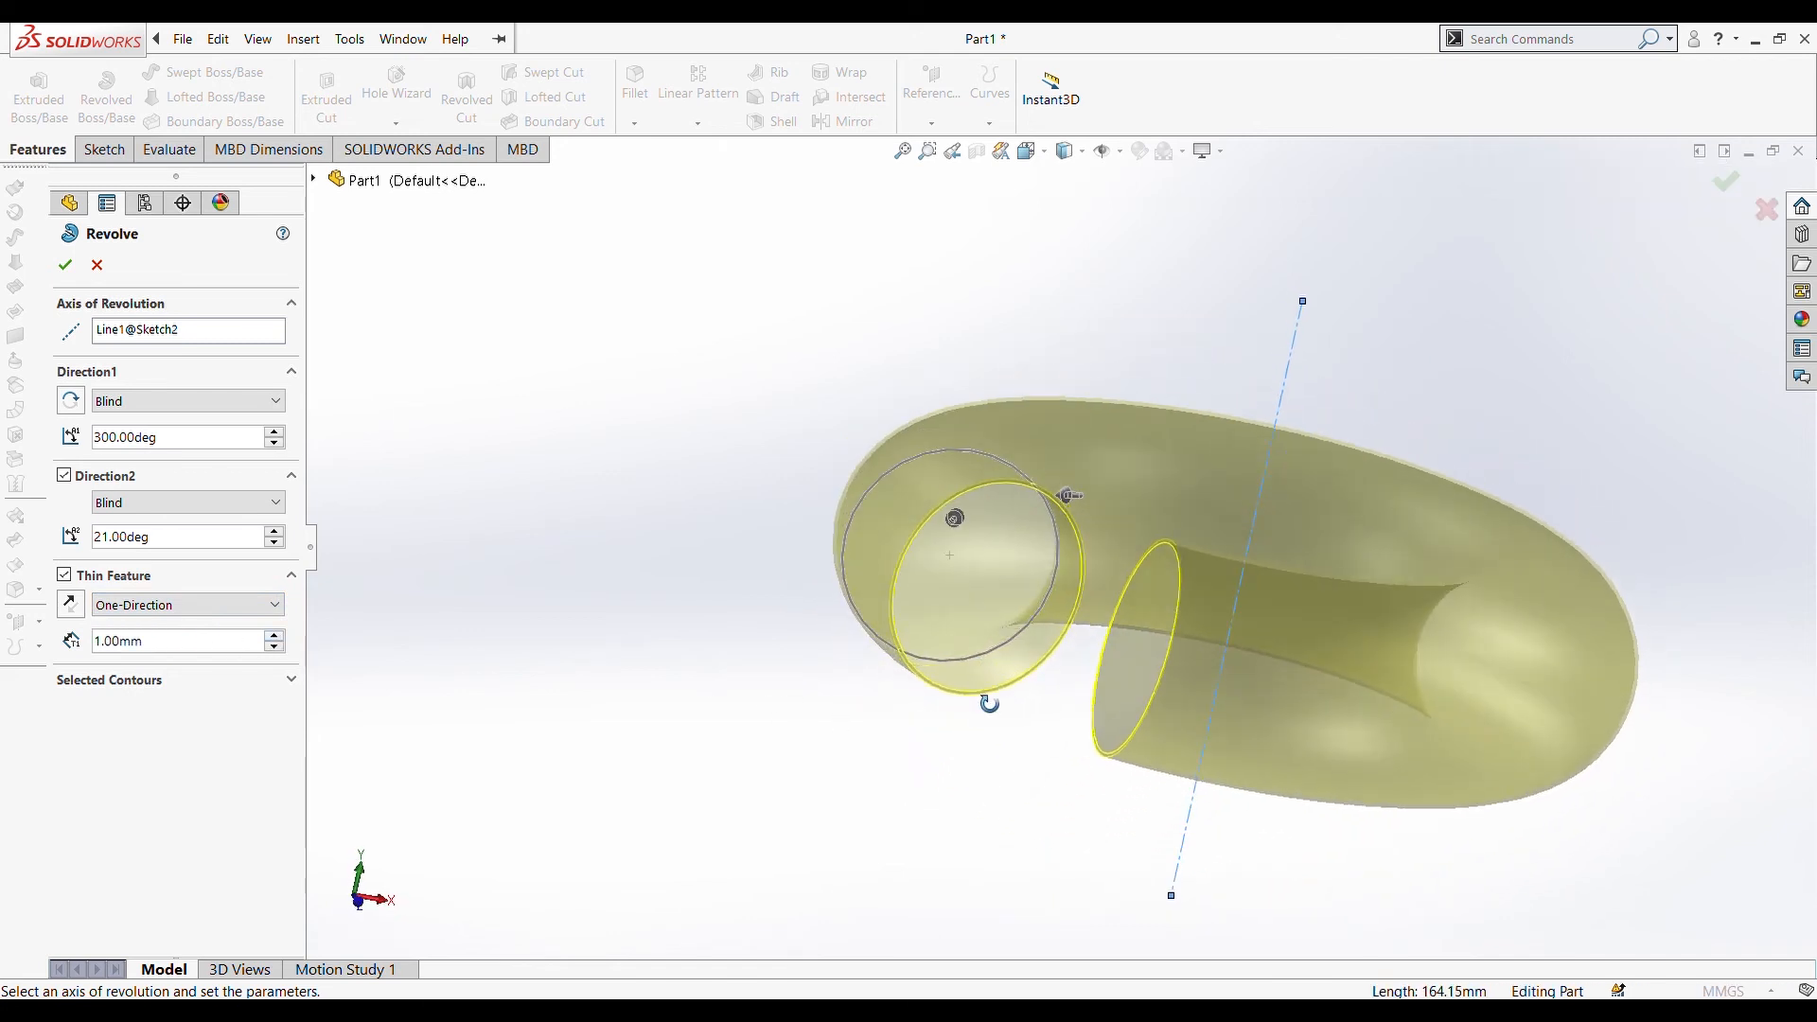
pyautogui.click(65, 265)
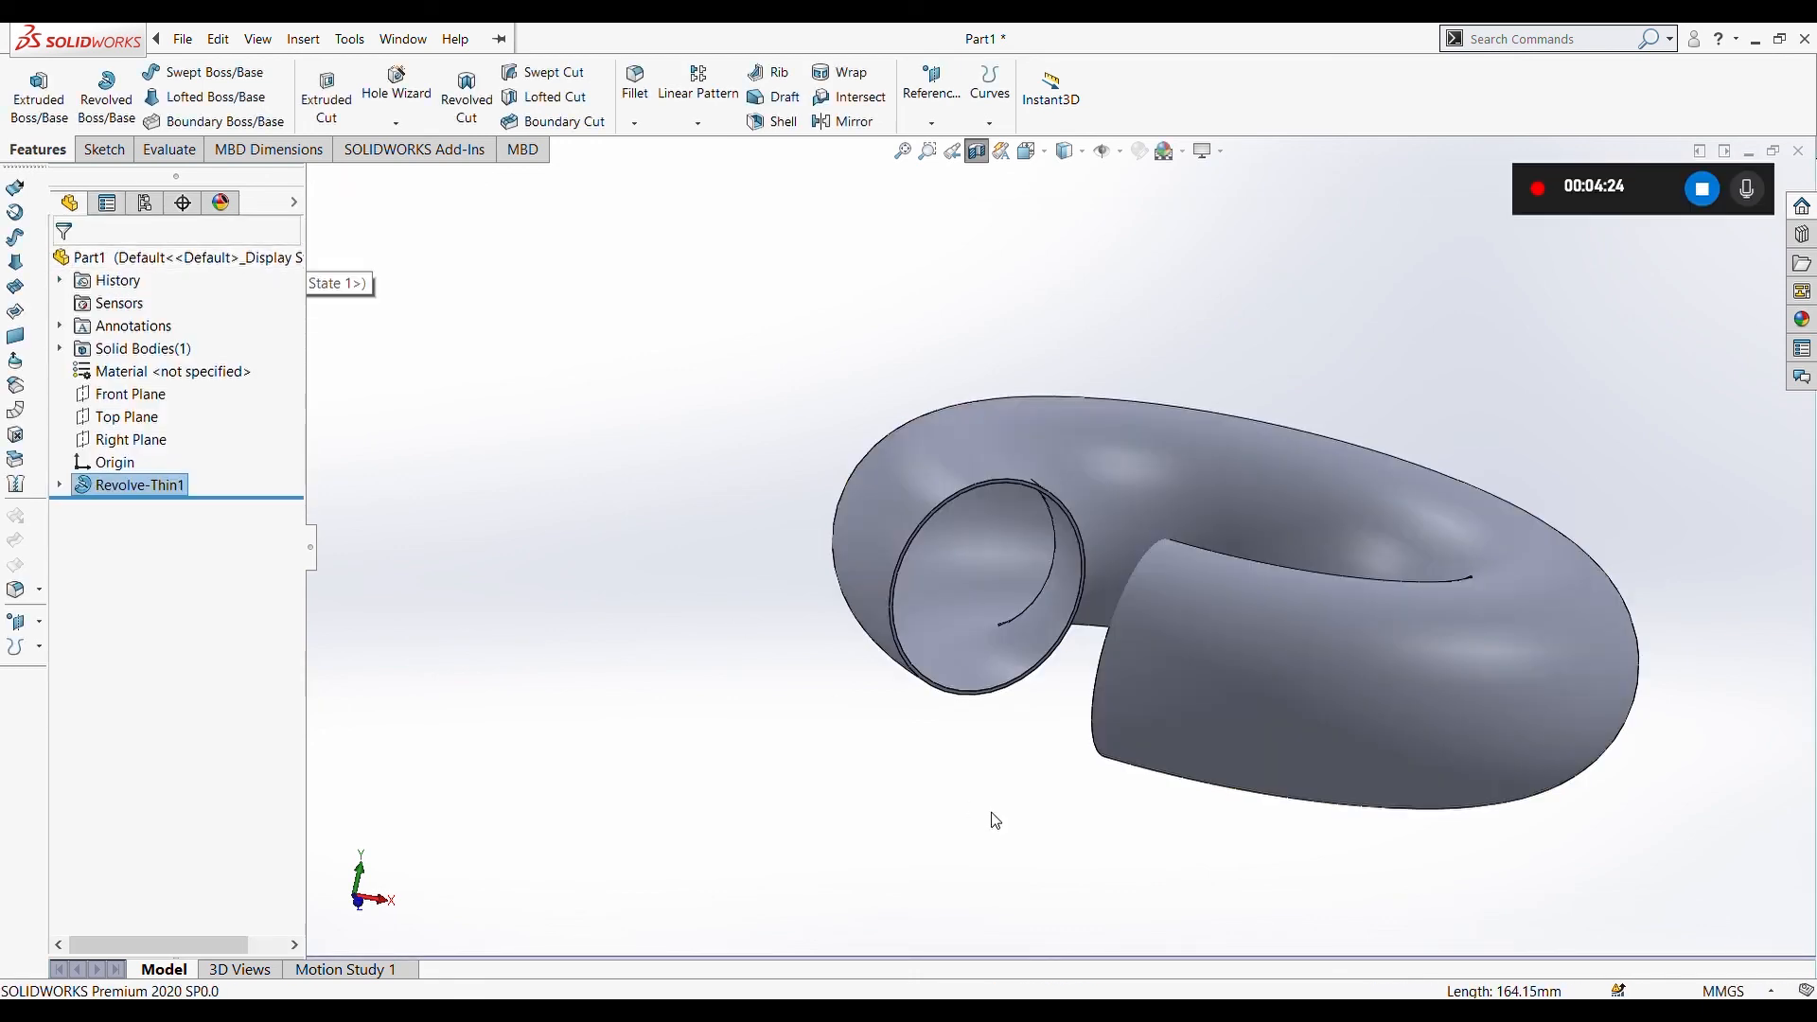
pyautogui.moveTo(1045, 814); pyautogui.dragTo(1046, 876, button='middle')
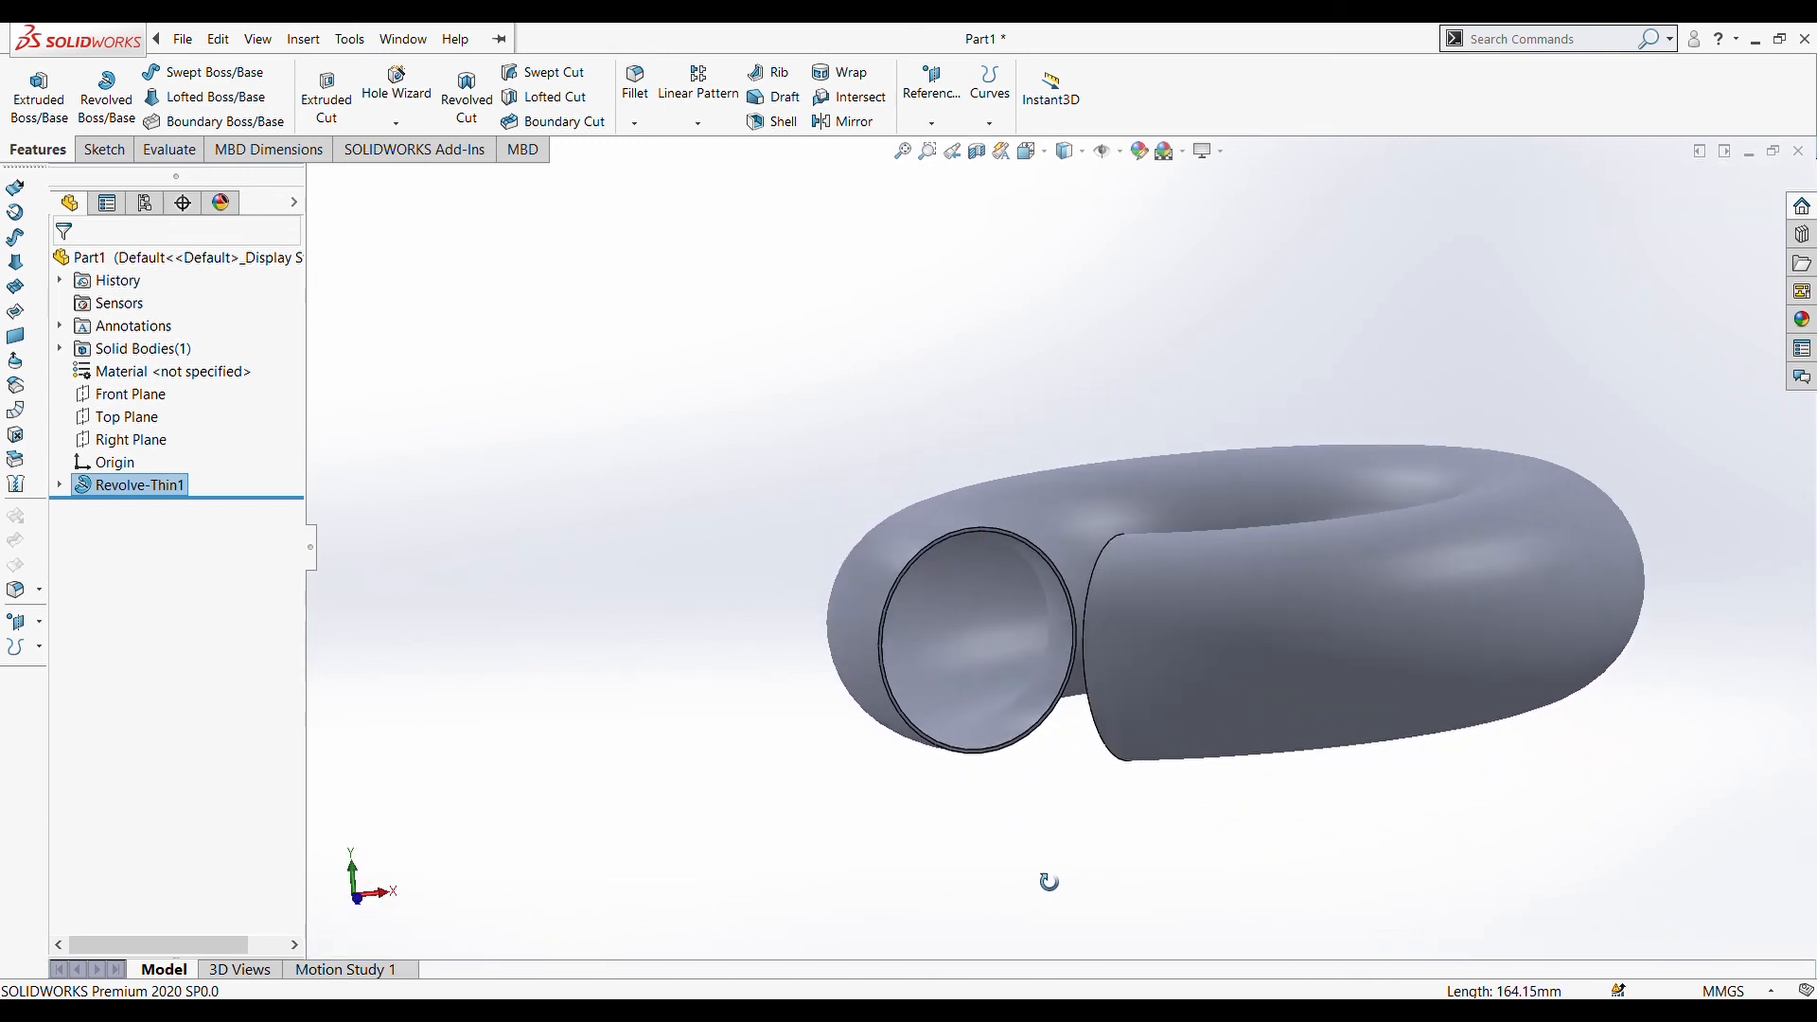
# - Apply a planar section view of the ring using the Front Plane tilted about 97 degrees, and view the cut from below
pyautogui.click(976, 157)
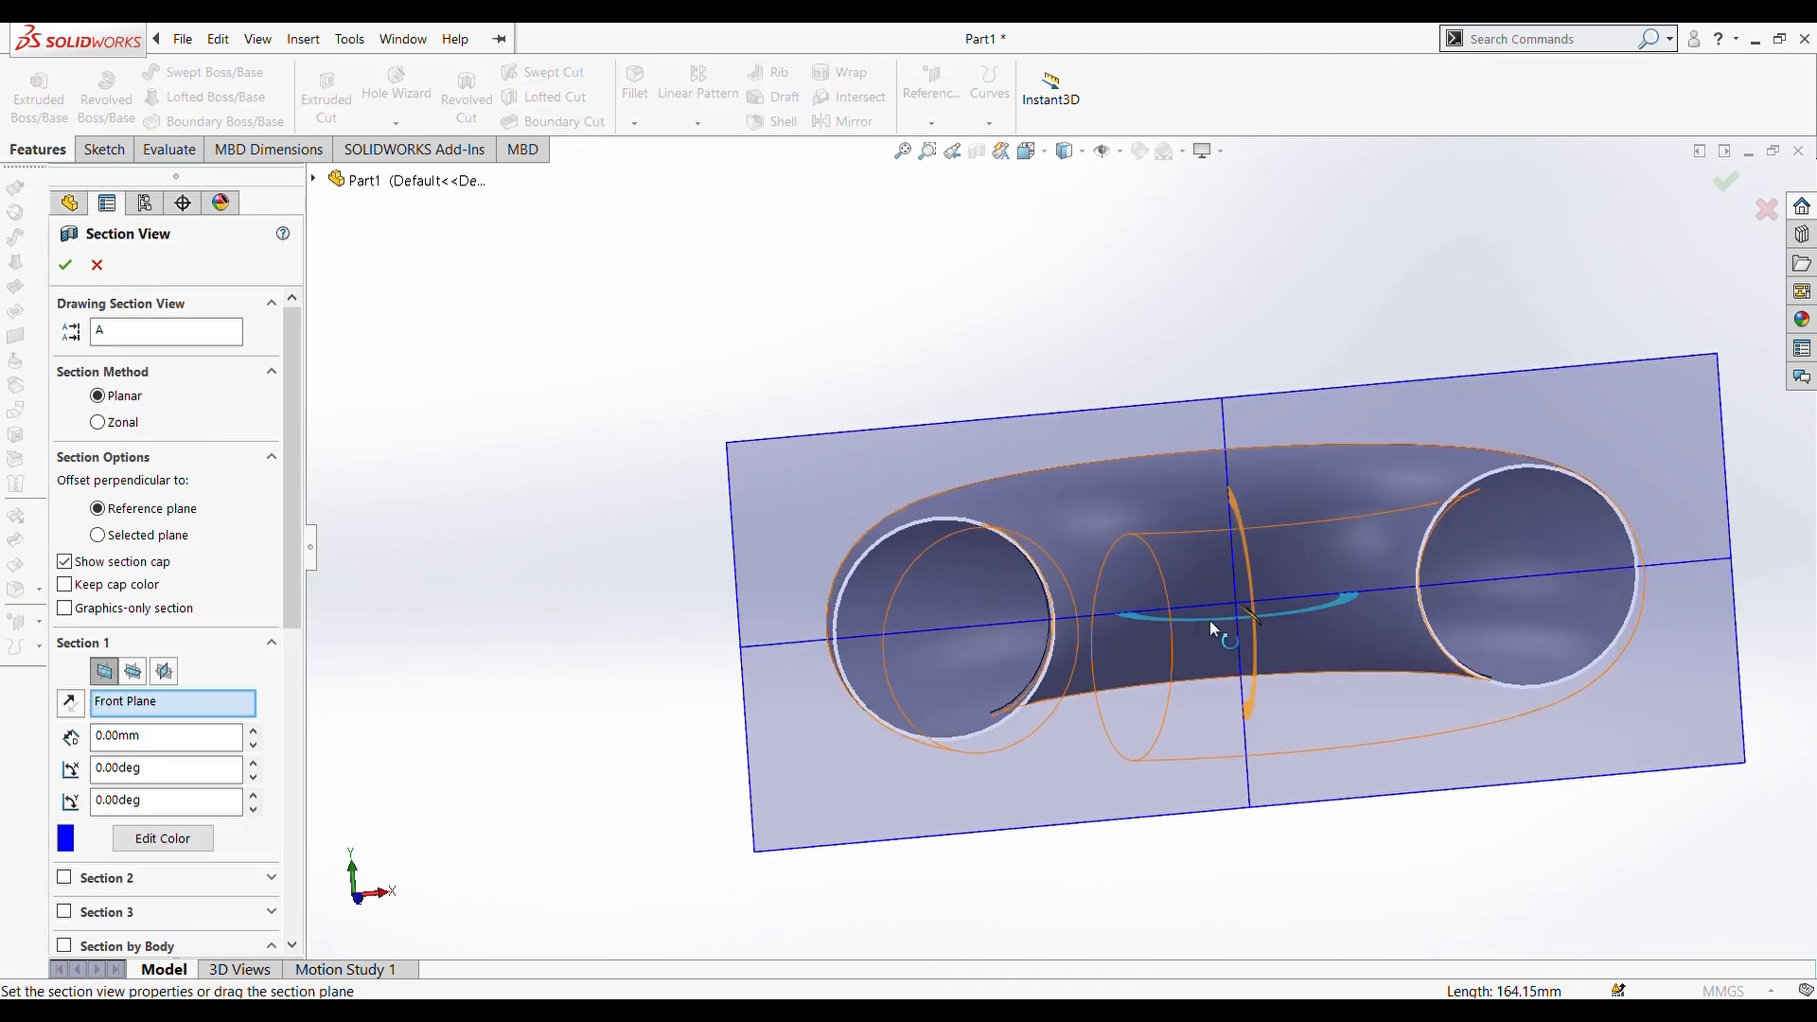
pyautogui.moveTo(1251, 598); pyautogui.dragTo(1383, 763)
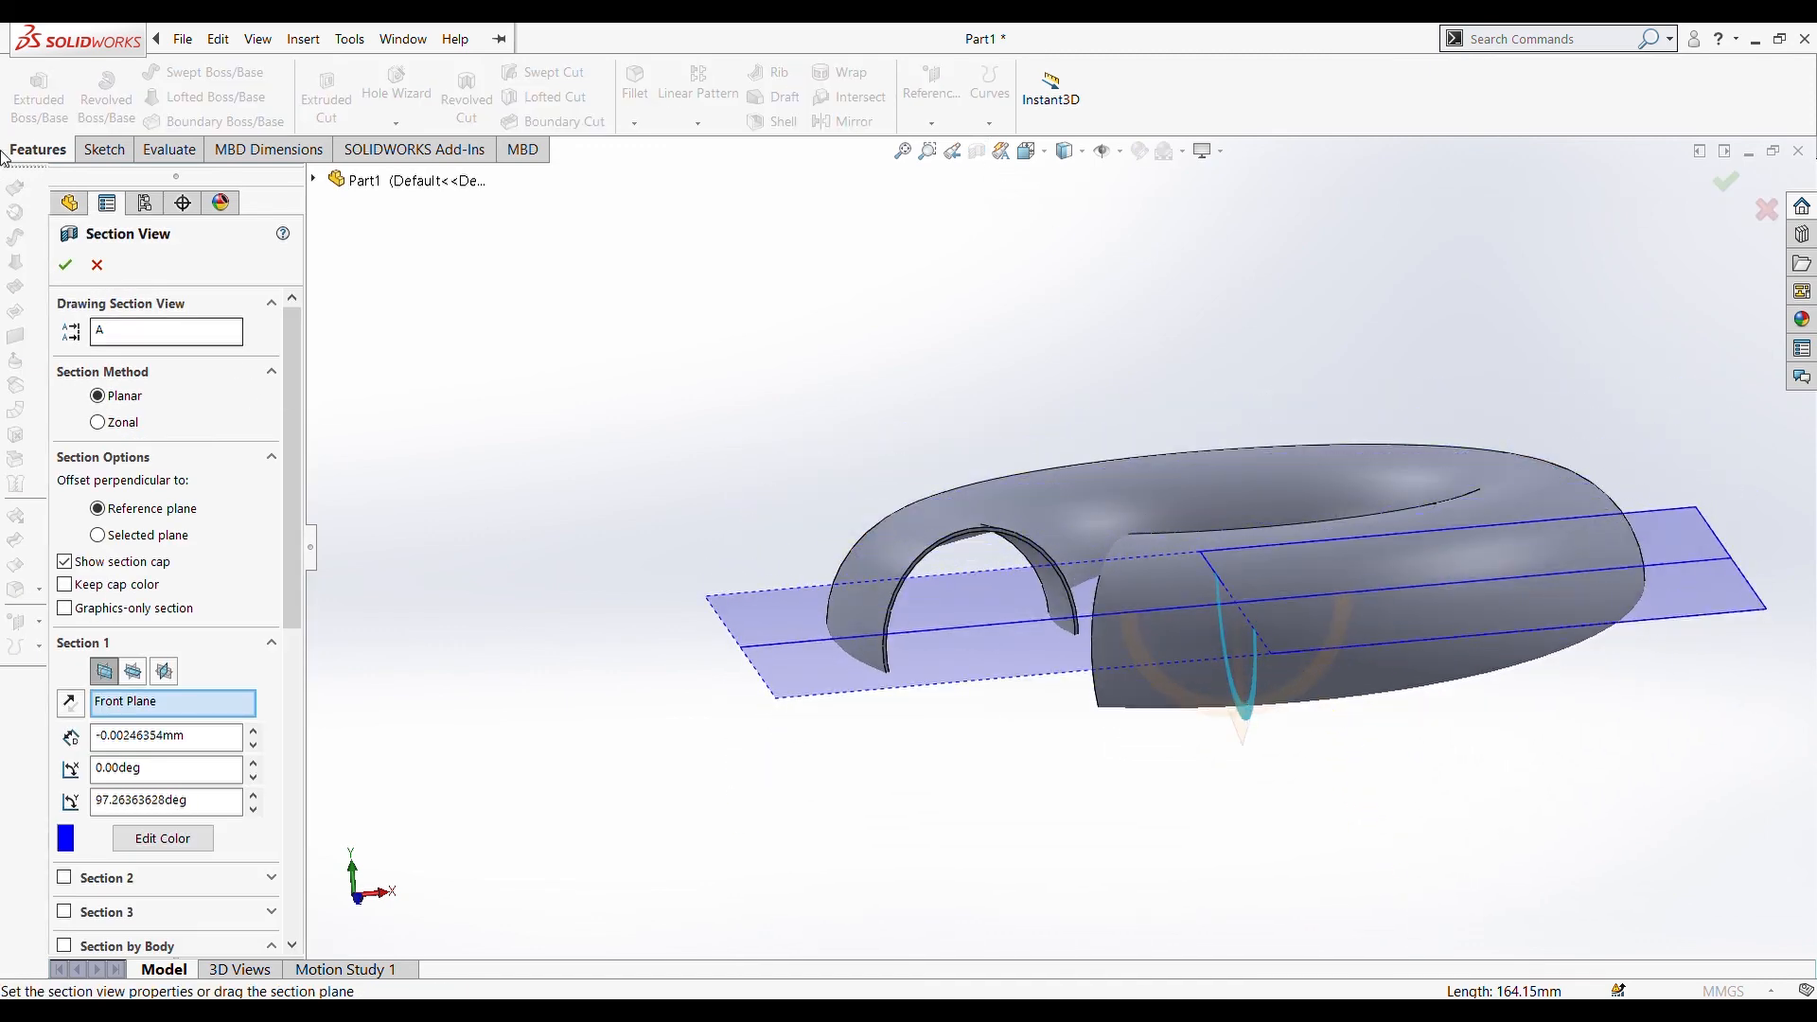
pyautogui.click(65, 264)
pyautogui.moveTo(1245, 958); pyautogui.dragTo(1272, 506, button='middle')
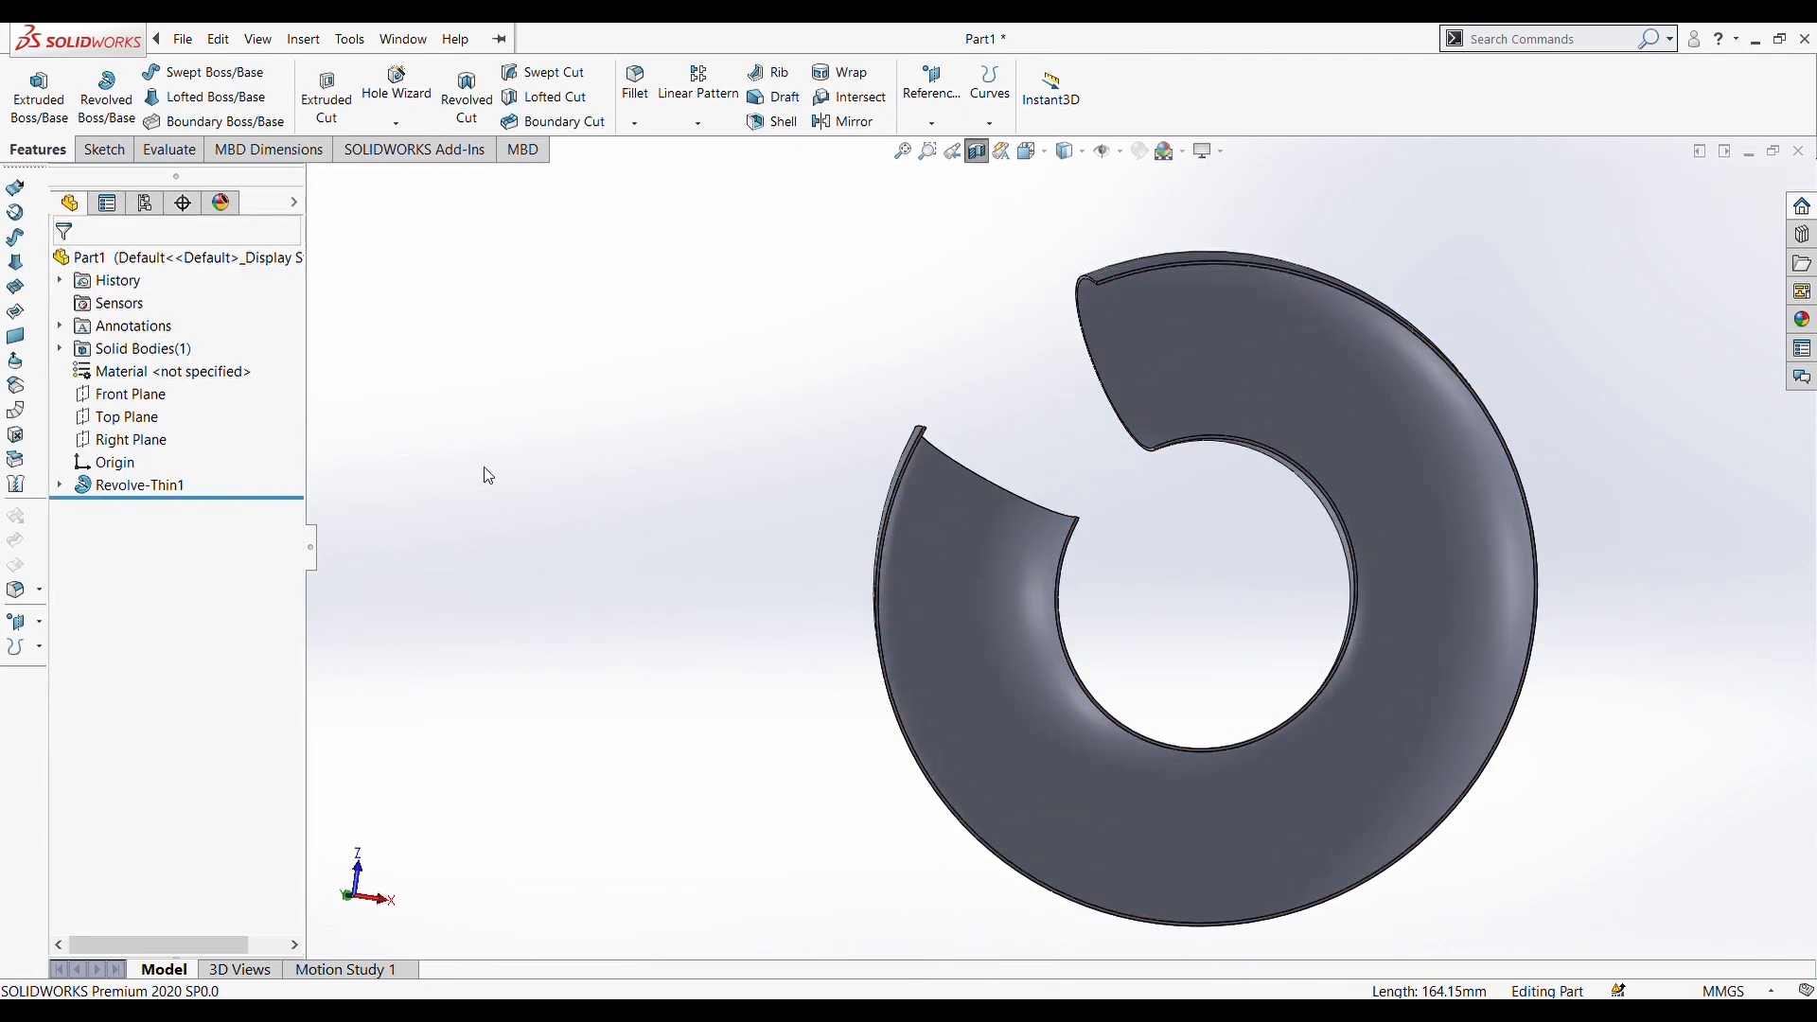